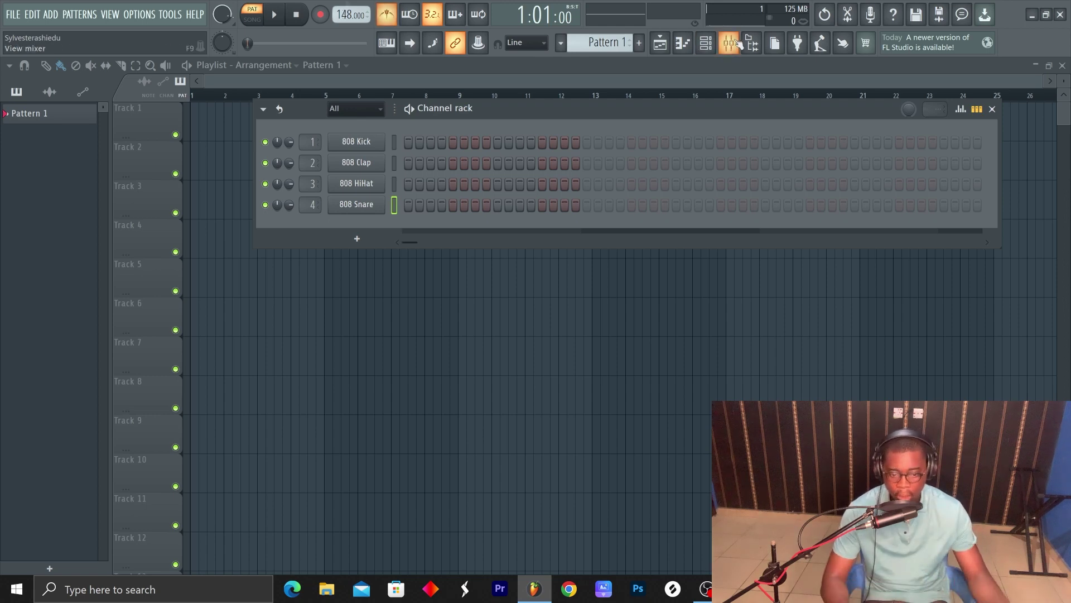
- Show the mixer and the browser, and collapse the expanded kit folders inside TRAP DRUMKIT
left_click(737, 43)
left_click(752, 43)
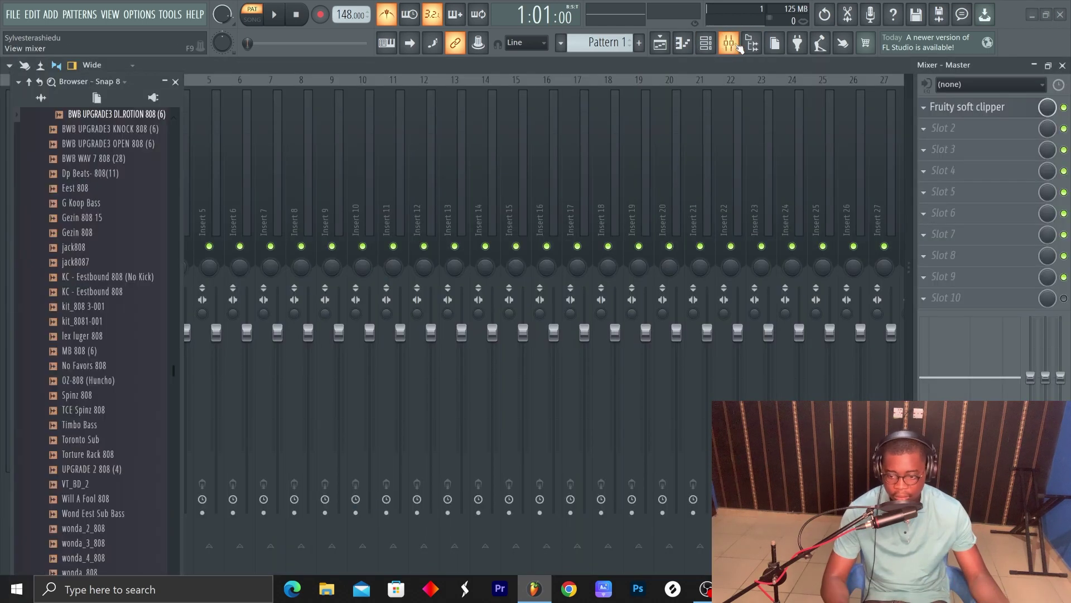
scroll(138, 282, "up", 8)
left_click(103, 321)
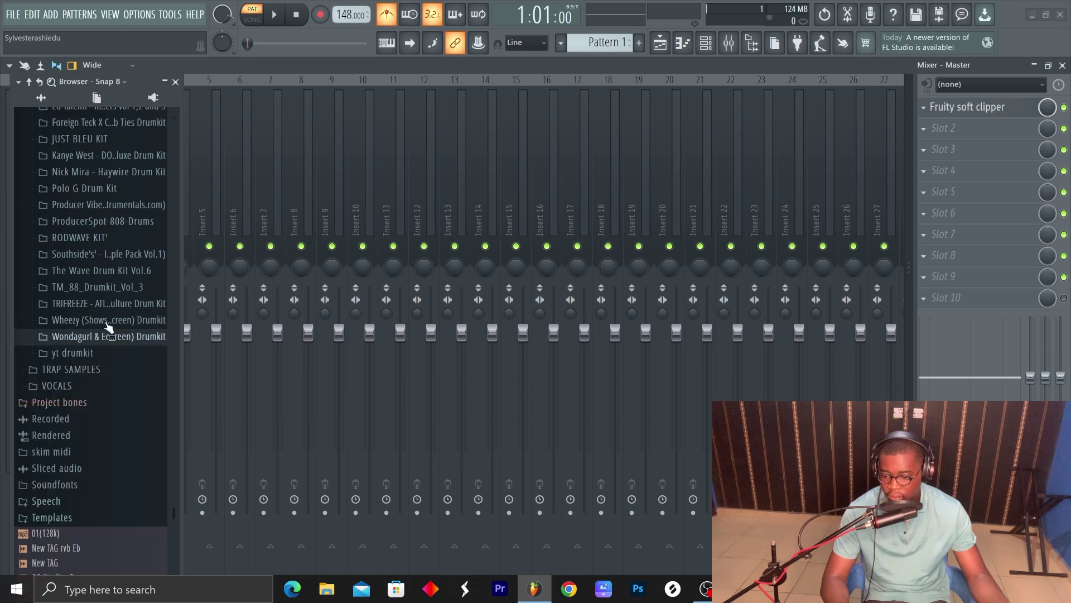
scroll(105, 323, "up", 8)
left_click(108, 333)
scroll(97, 302, "up", 3)
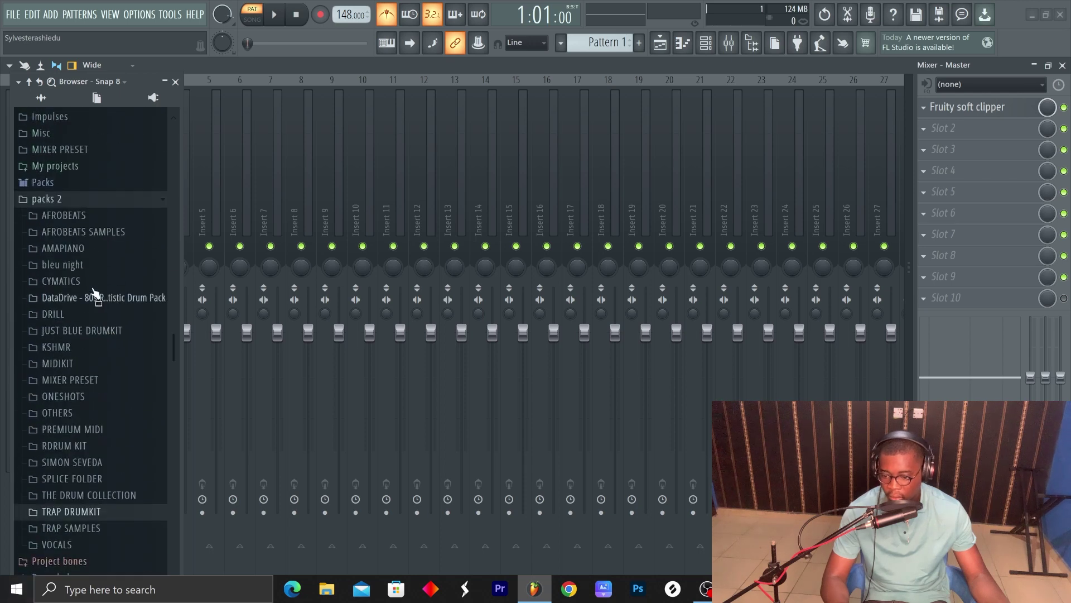
- Collapse the packs 2 folder and expand Packs > Instruments > Keyboard in the browser
left_click(88, 201)
left_click(84, 297)
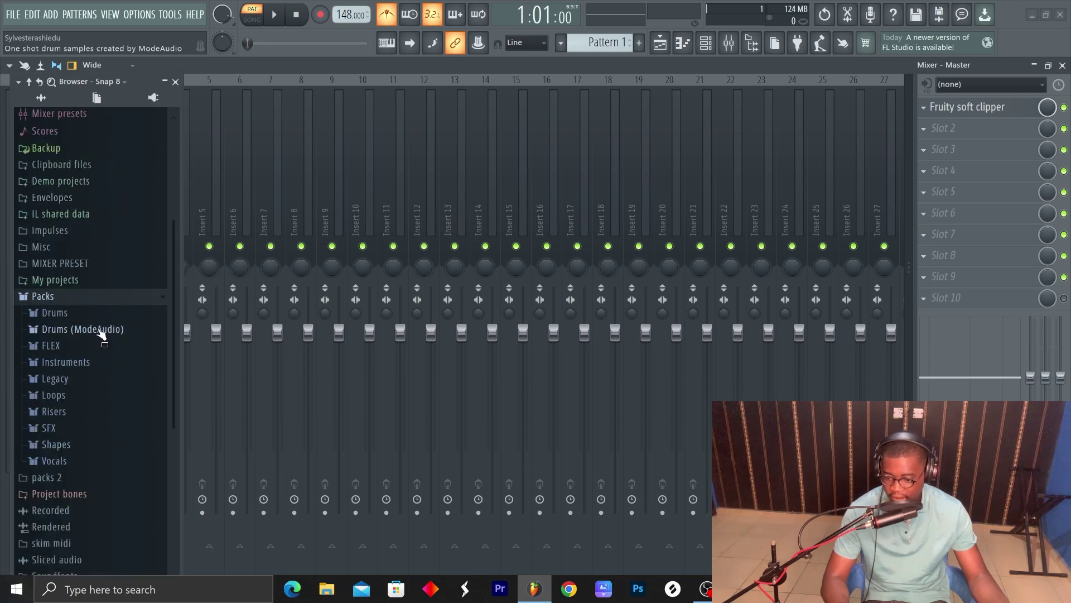
left_click(98, 363)
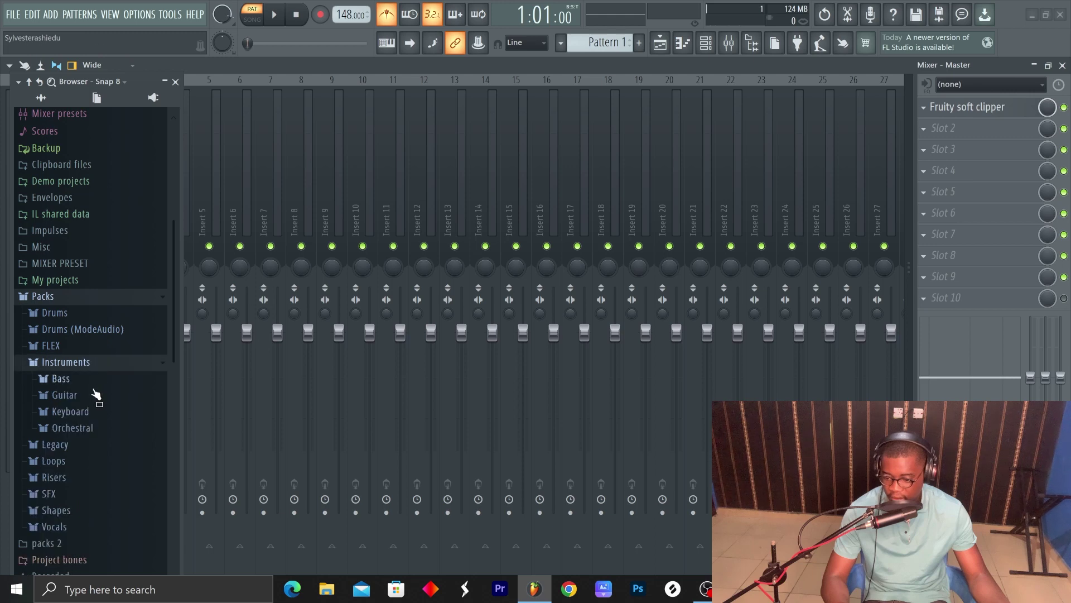
left_click(100, 420)
- Add the Close Grand piano preset to the channel rack as a new channel below 808 Snare
left_click_drag(100, 352, 716, 45)
left_click_drag(370, 219, 371, 222)
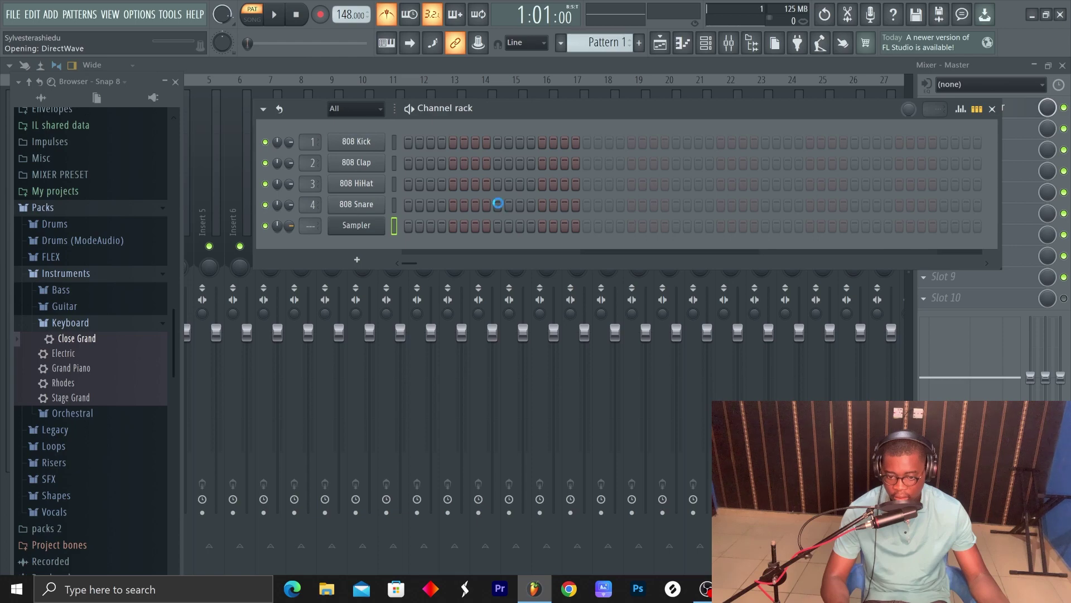
left_click(782, 186)
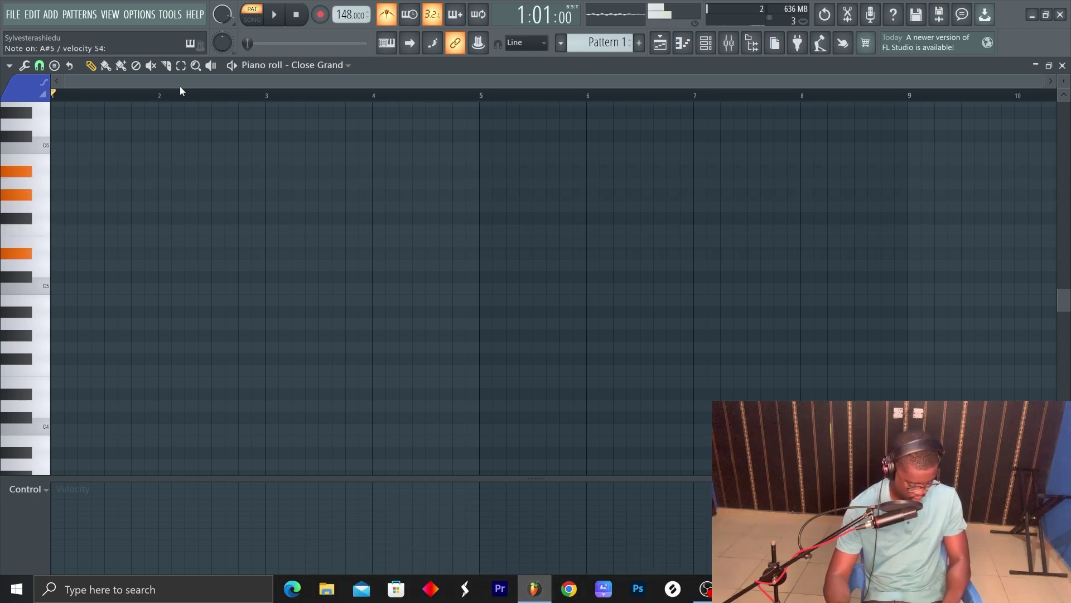
- Arm recording and record a four-bar chord progression using D#5, F5, F#5, G#5 and A#5 on the Close Grand channel
key("space")
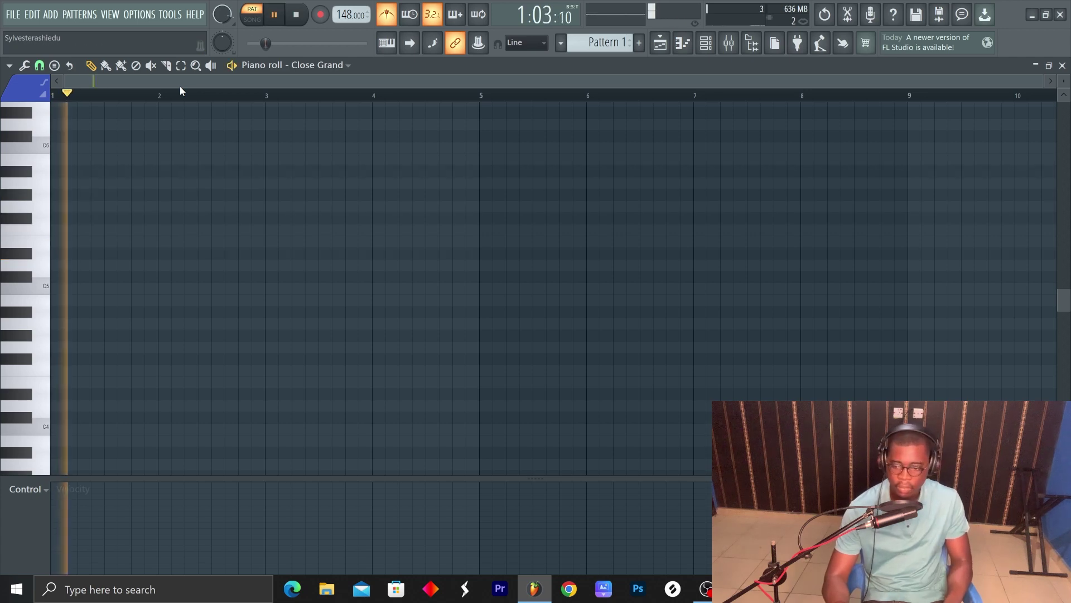
key("space")
key("r")
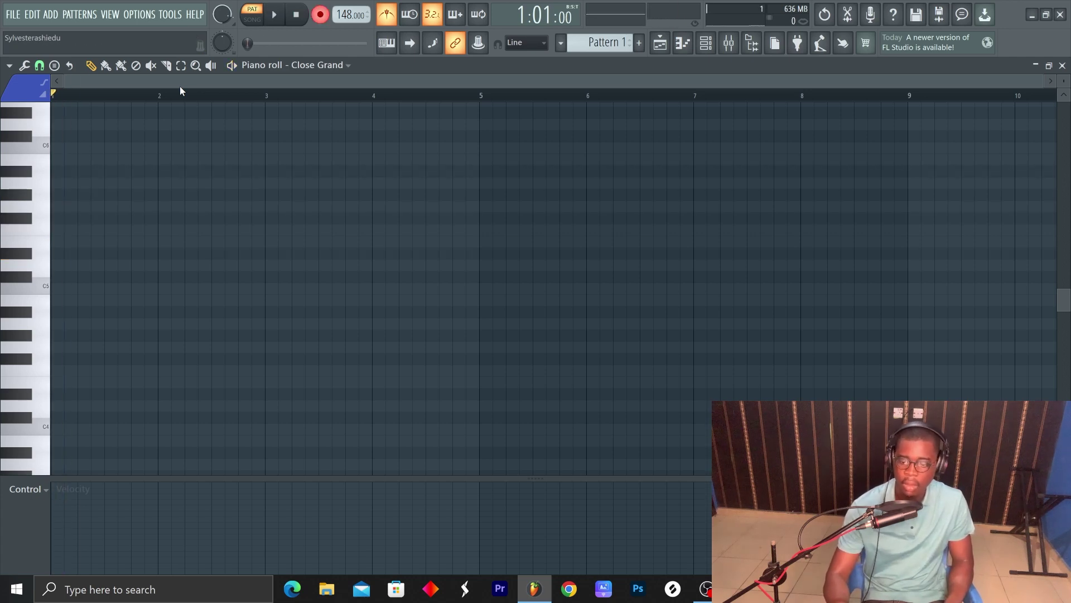
key("space")
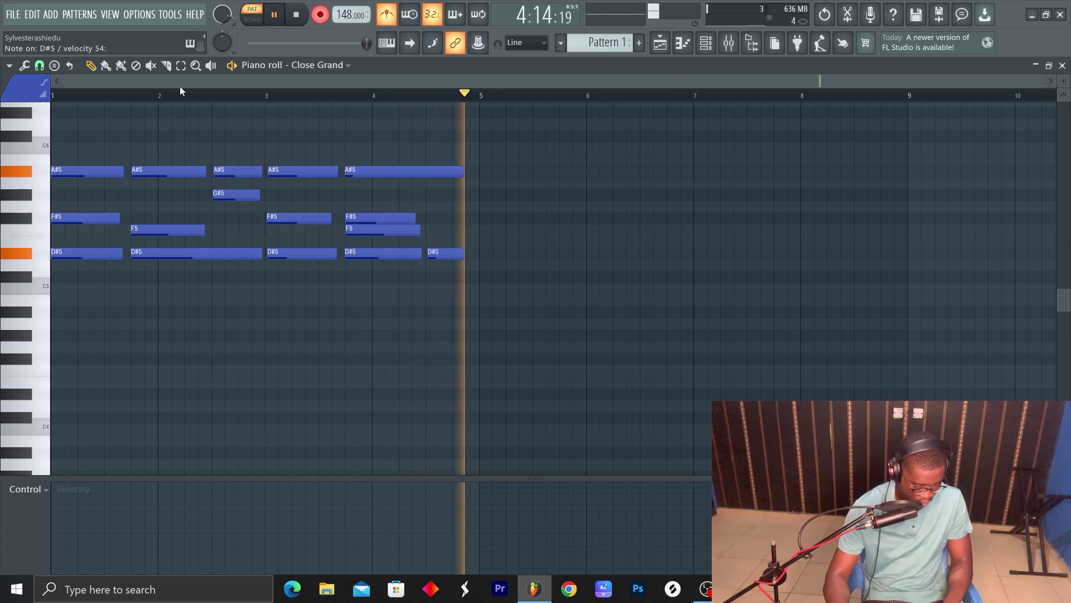
key("space")
- Quantize all the recorded piano notes and play the pattern
key("ctrl+a")
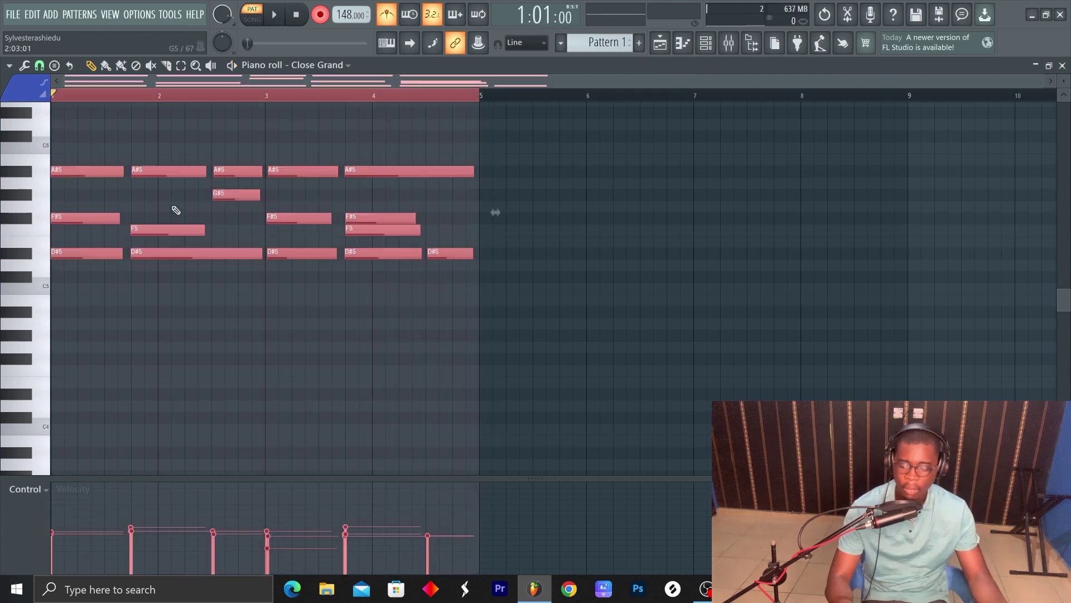
key("ctrl+q")
left_click(258, 311)
right_click(259, 312)
key("space")
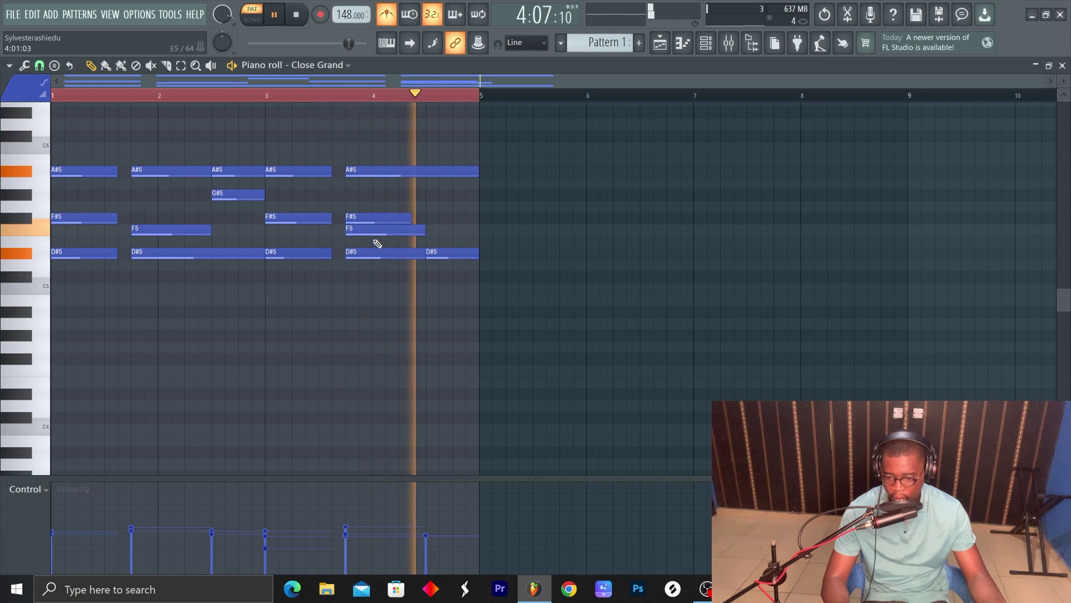
- Replay the pattern and delete the F#5 note that overlaps the F5 note going into bar 4
key("space")
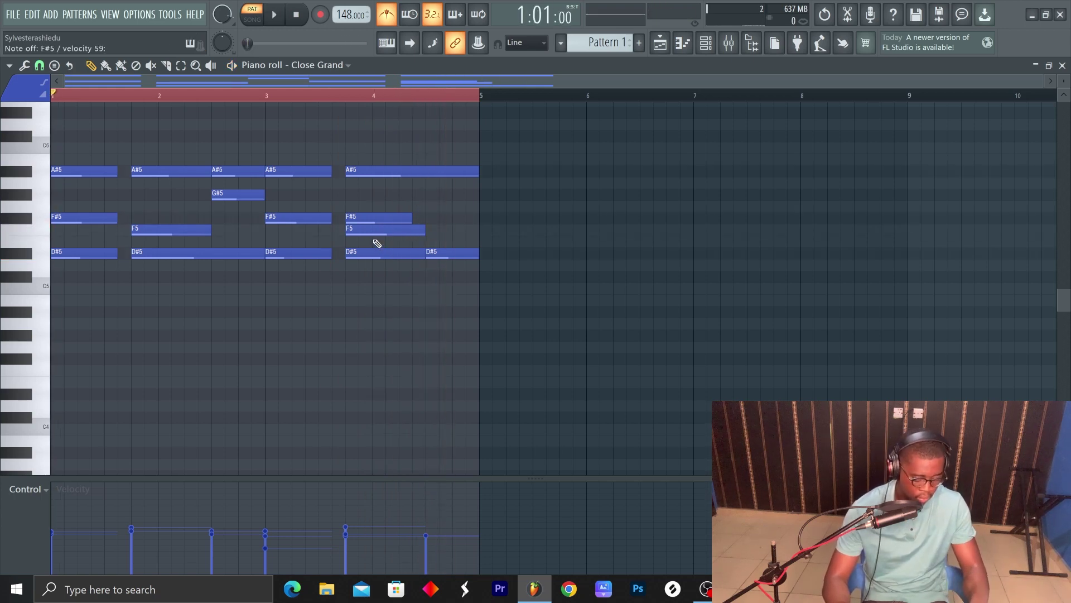
key("space")
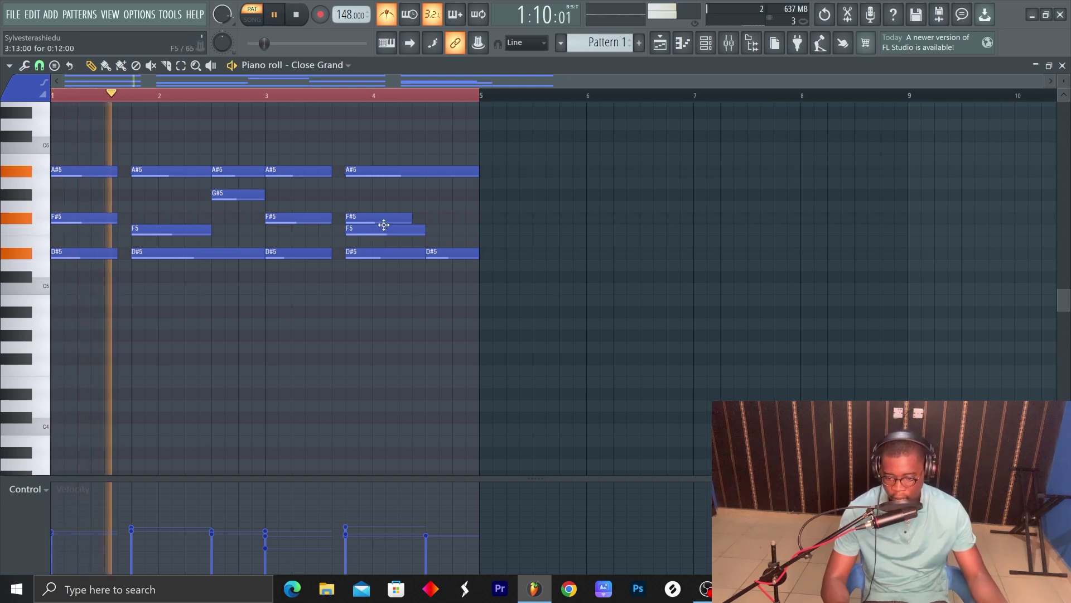
right_click(383, 218)
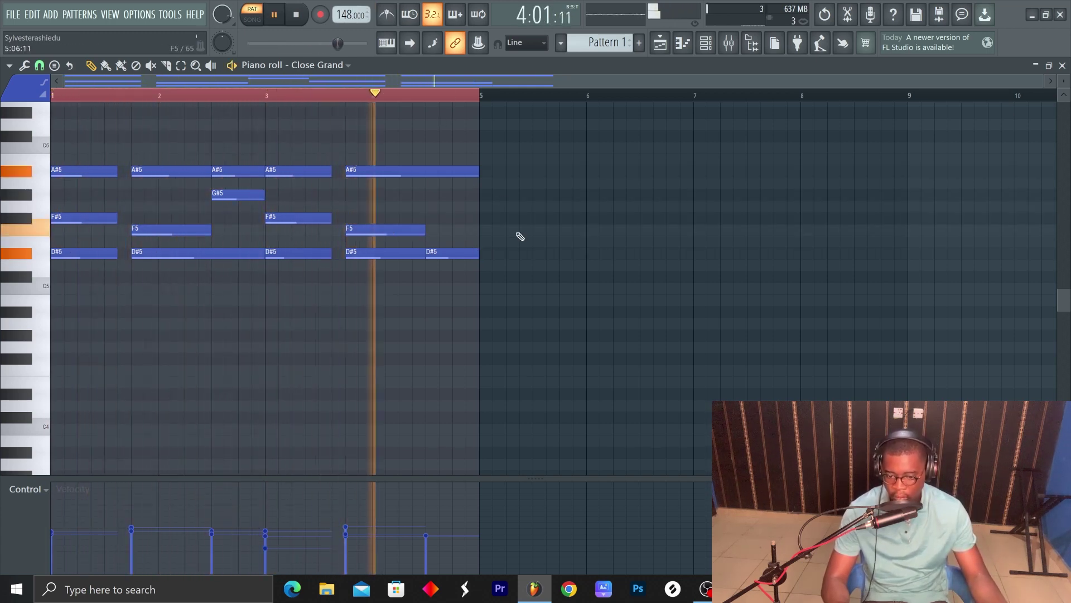
- Slice the last A#5 note in bar 4 where the final D#5 note begins
left_click(167, 66)
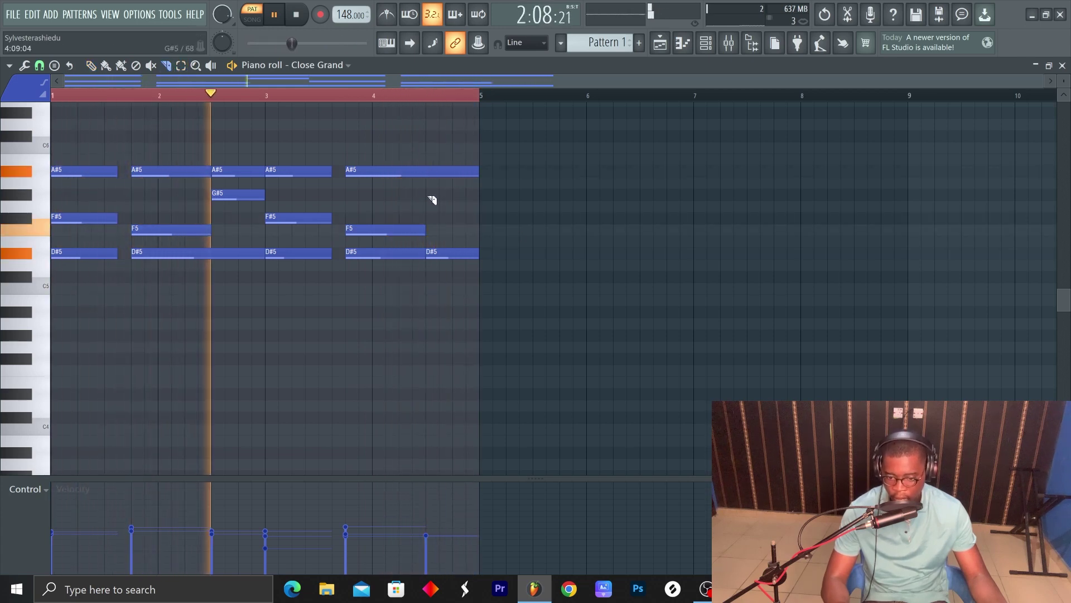
left_click_drag(428, 189, 428, 146)
left_click(91, 66)
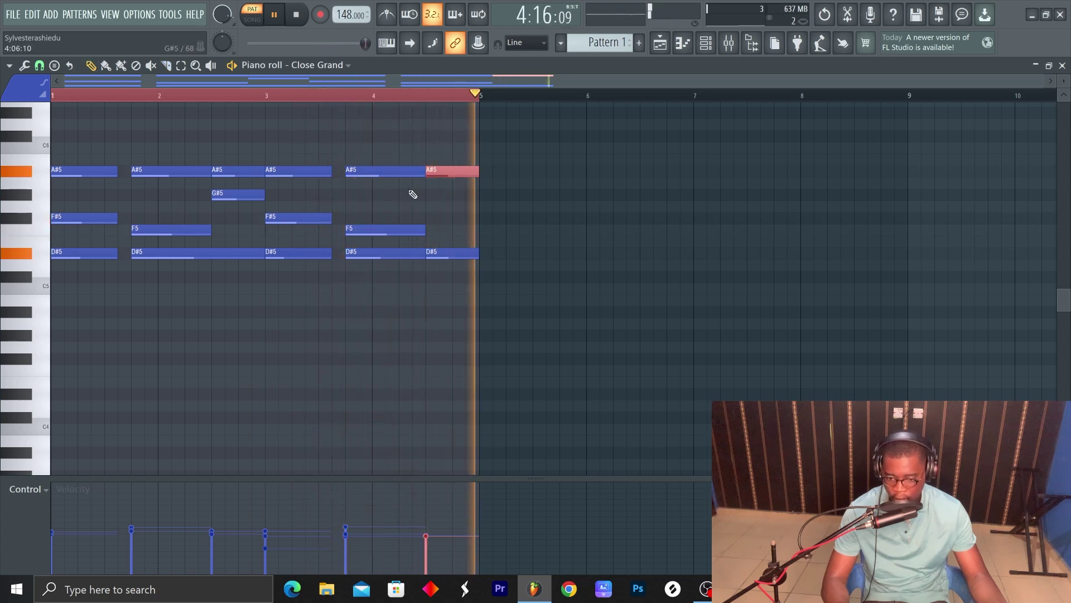
- Add a G#5 note at 4:13 and shorten it to four steps so it ends with bar 4
key("space")
mouse_move(429, 216)
left_mouse_down()
mouse_move(426, 205)
mouse_move(421, 260)
mouse_move(425, 181)
mouse_move(425, 194)
left_mouse_up()
key("space")
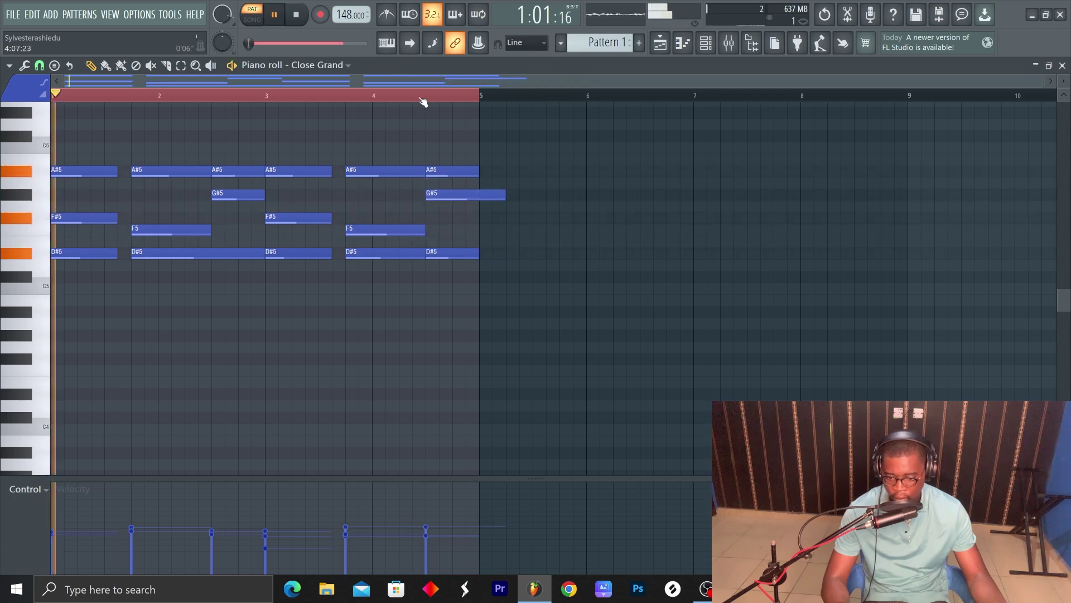
left_click(363, 99)
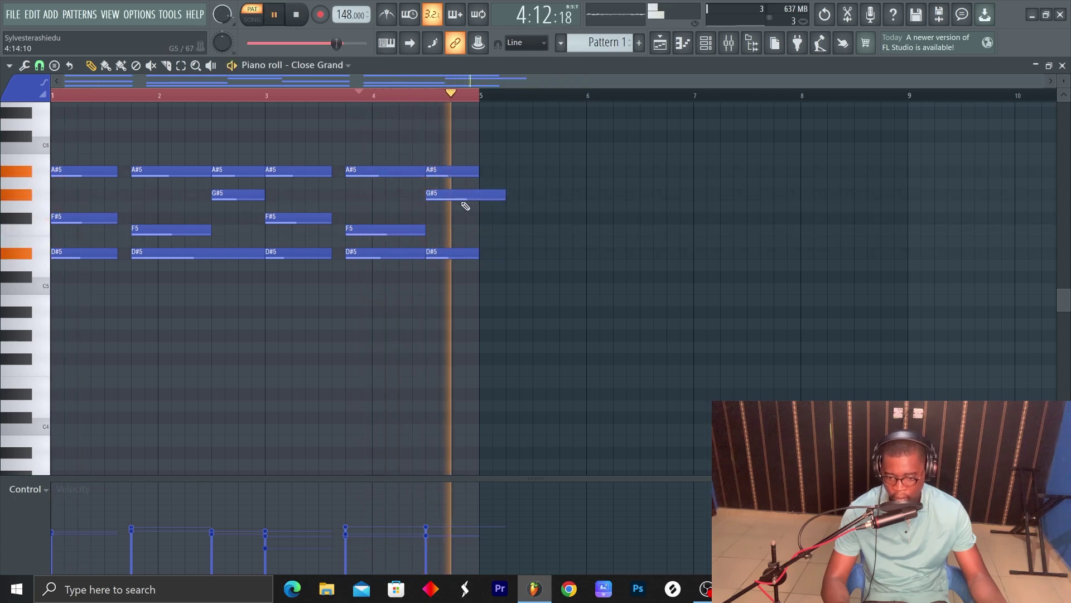
key("space")
key("space")
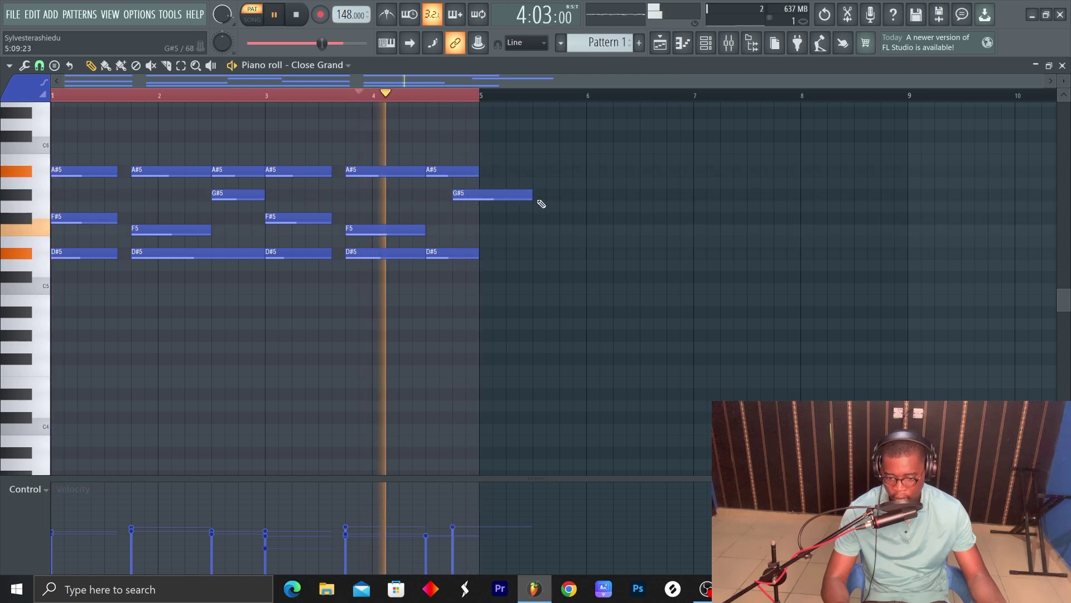
left_click_drag(531, 195, 480, 194)
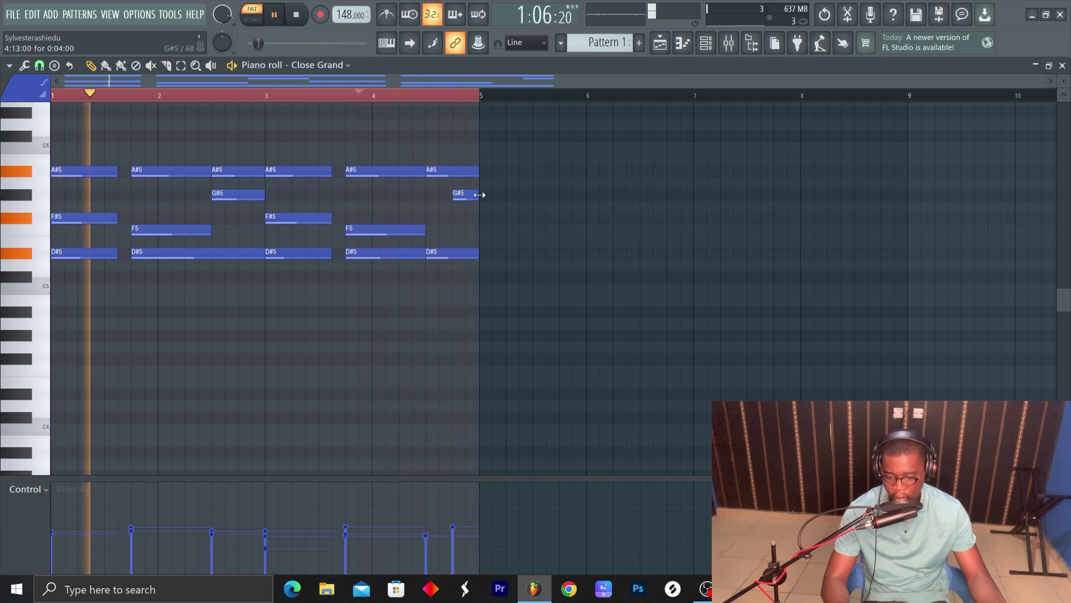
key("space")
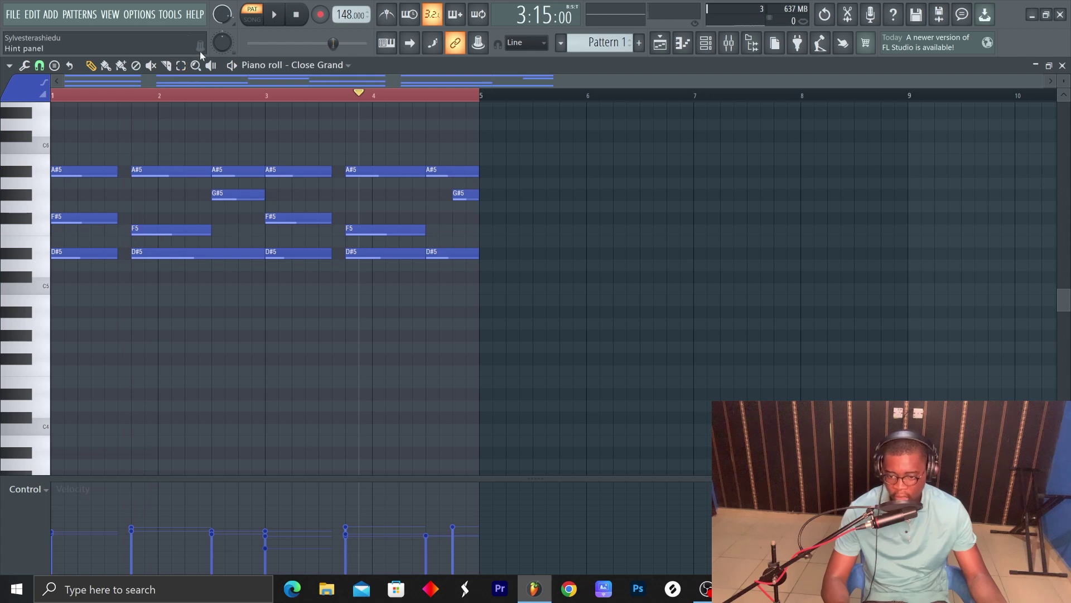
- Play back the edited chord pattern to check it
key("space")
key("space")
key("space")
key("space")
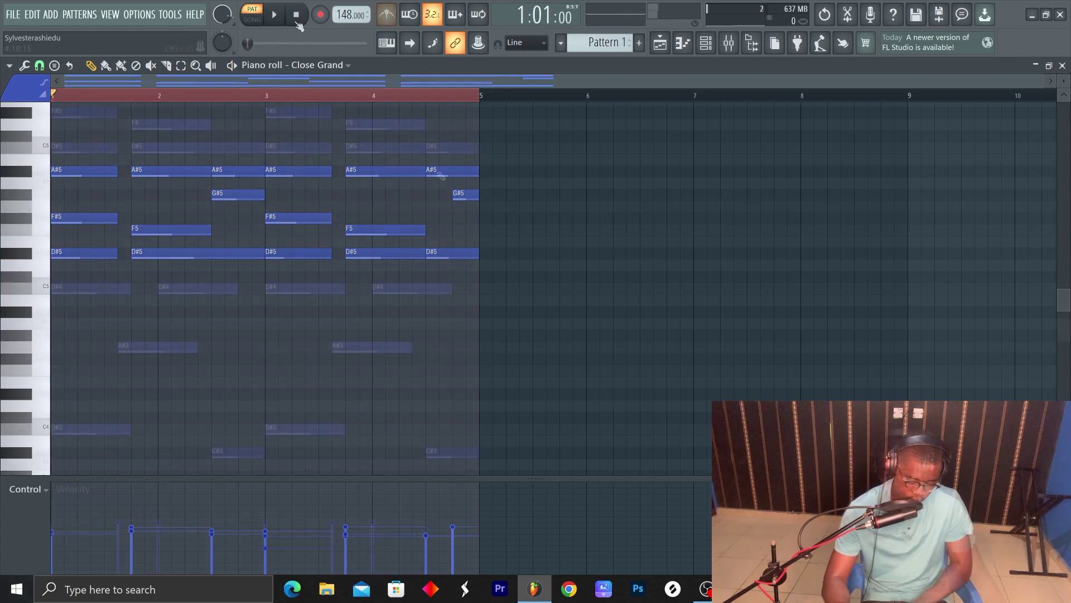
- Try all the notes one octave higher during playback, and transpose them back down one octave
key("ctrl+a")
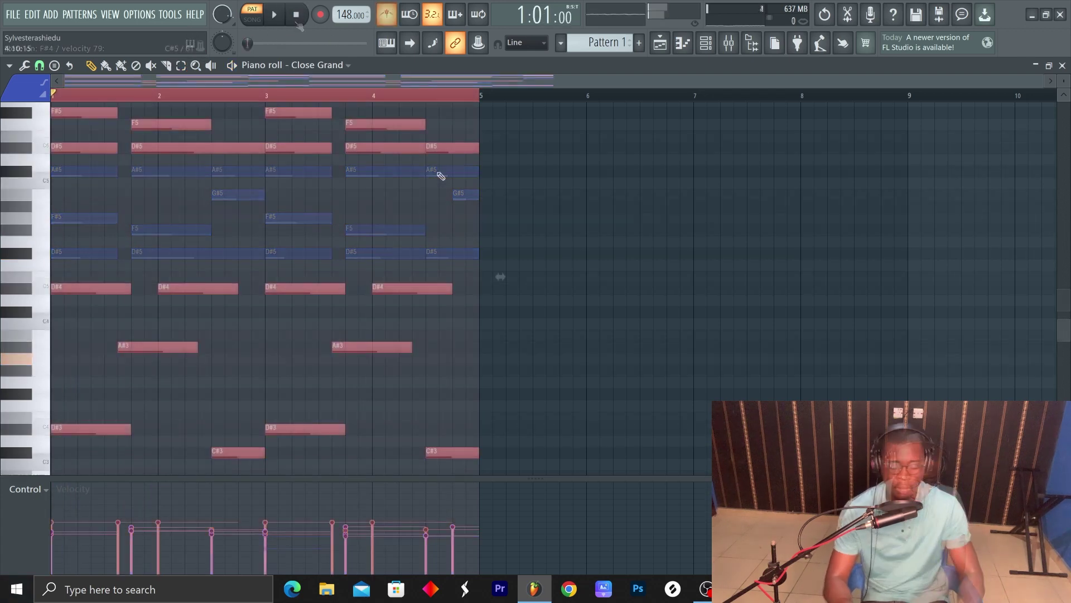
key("ctrl+Up")
key("space")
left_click(457, 193)
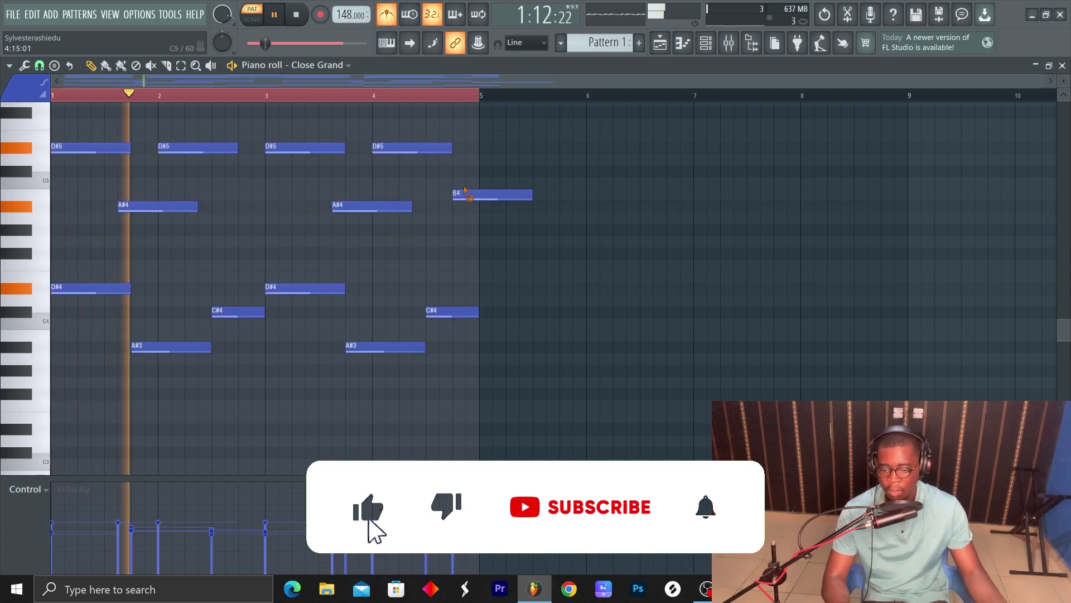
right_click(458, 195)
scroll(460, 203, "up", 5)
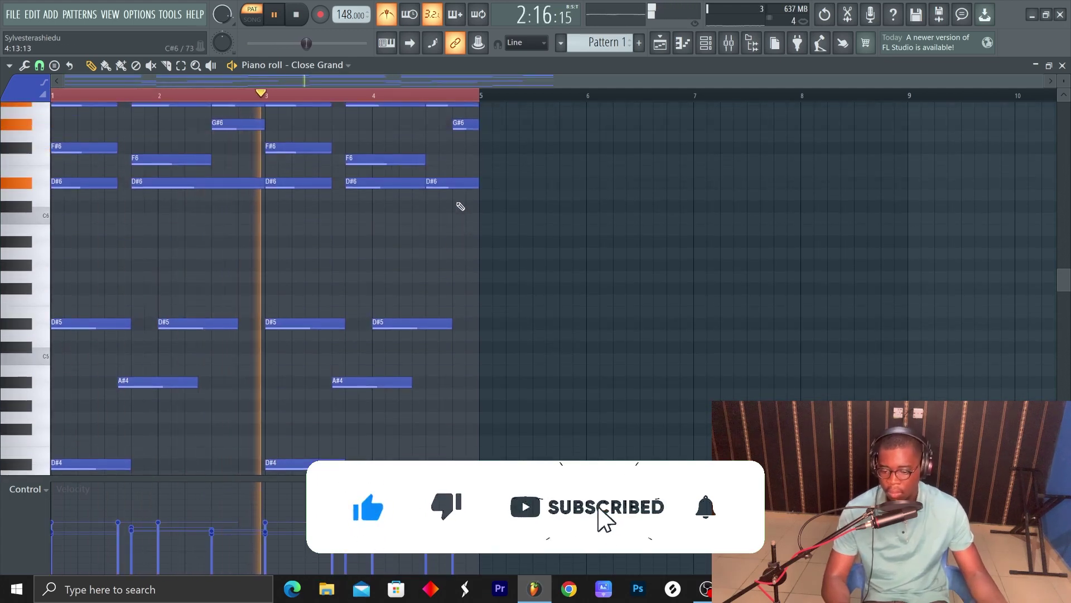
key("ctrl+a")
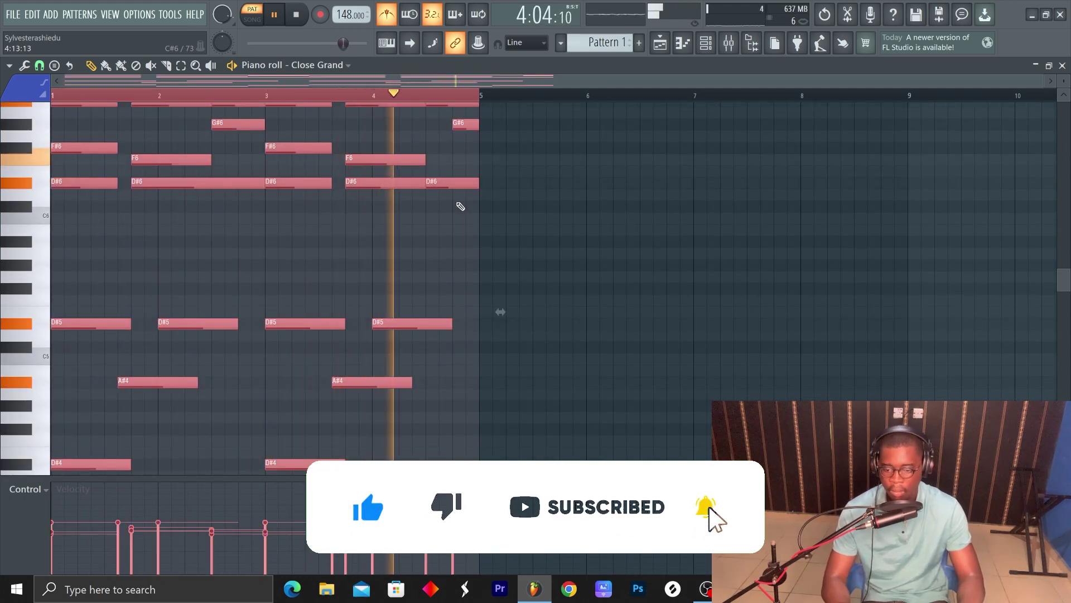
key("ctrl+Down")
key("ctrl+d")
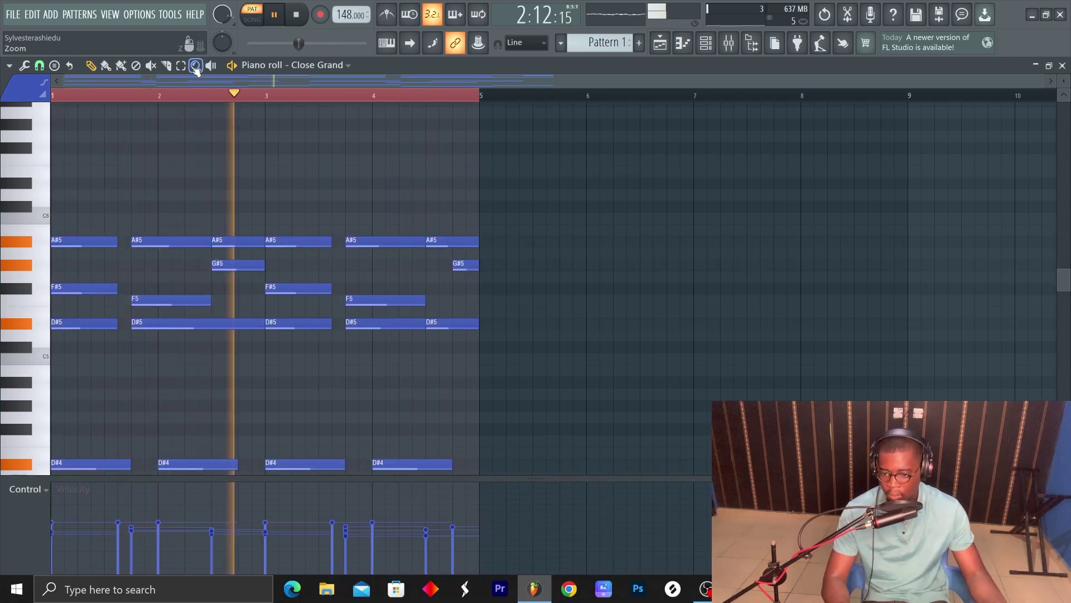
- Clear the time selection, reopen the browser, collapse the Packs folder and expand packs 2
right_click(184, 94)
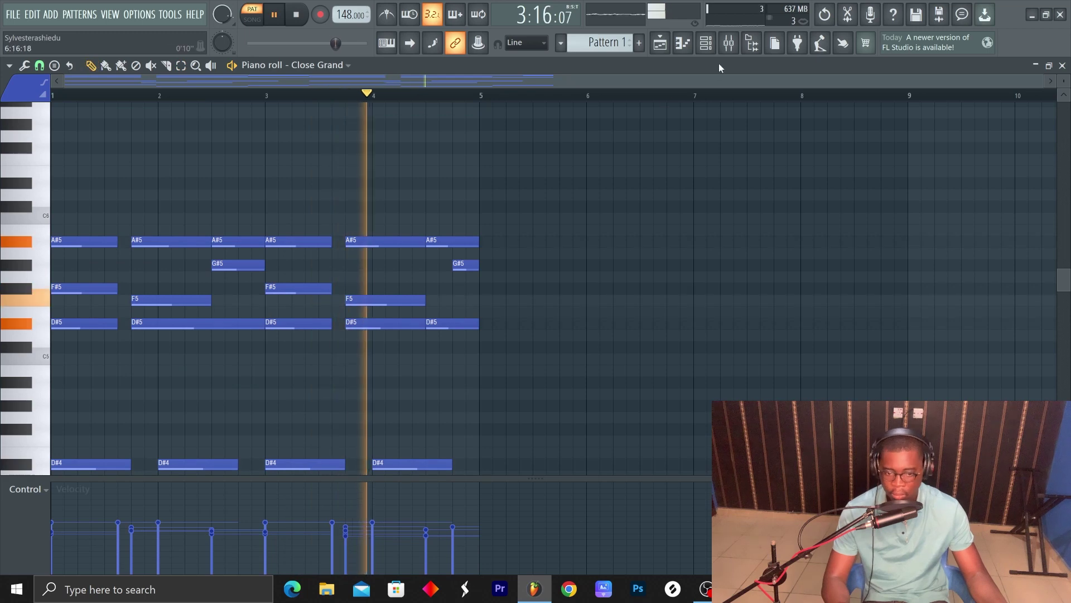
left_click(751, 44)
left_click(71, 330)
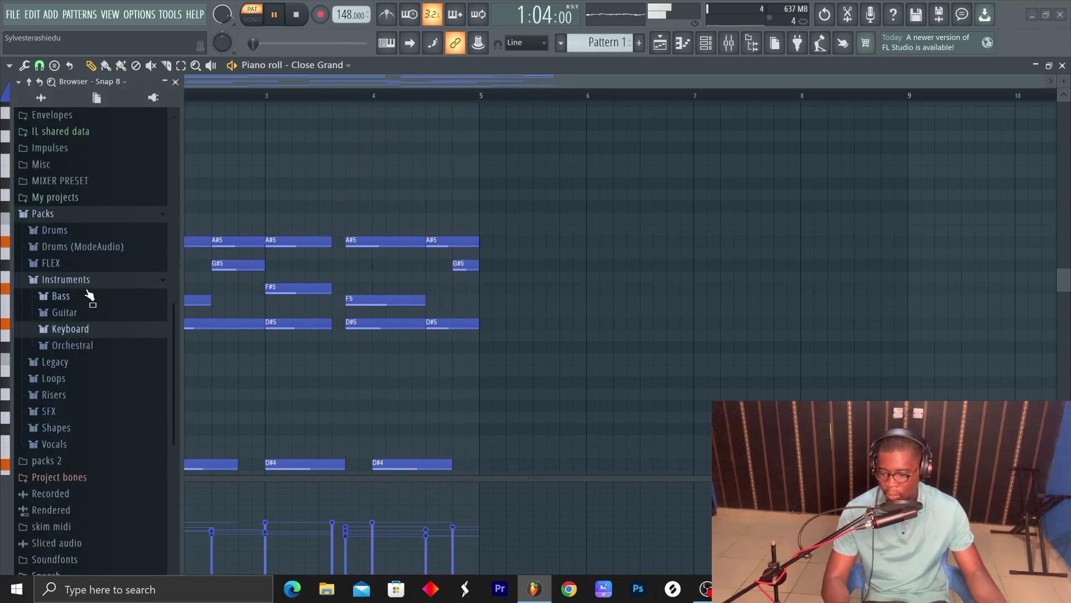
left_click(65, 279)
scroll(84, 310, "down", 3)
left_click(73, 132)
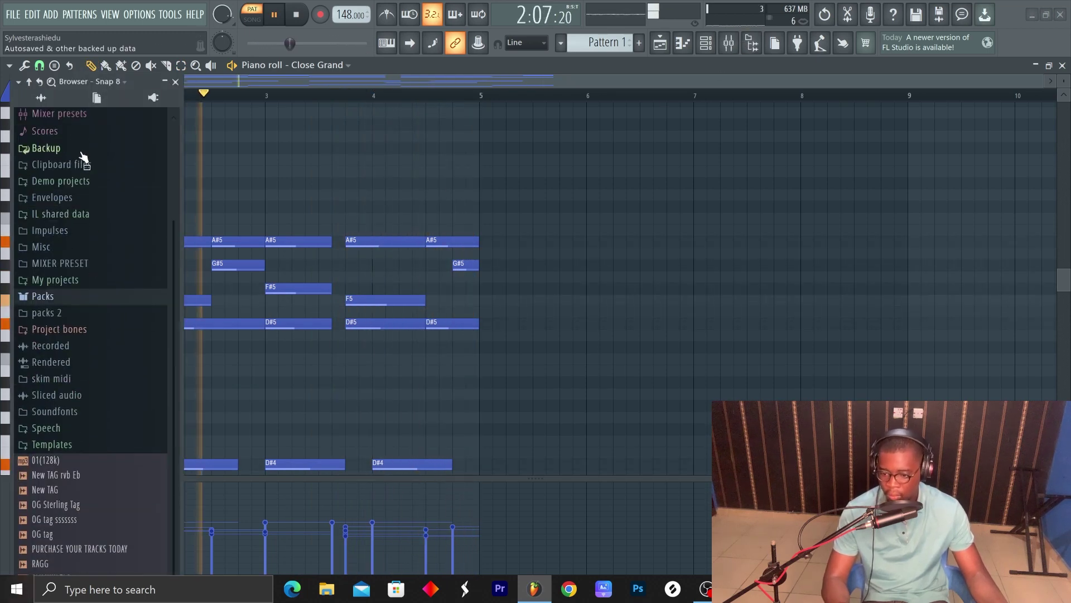
left_click(82, 317)
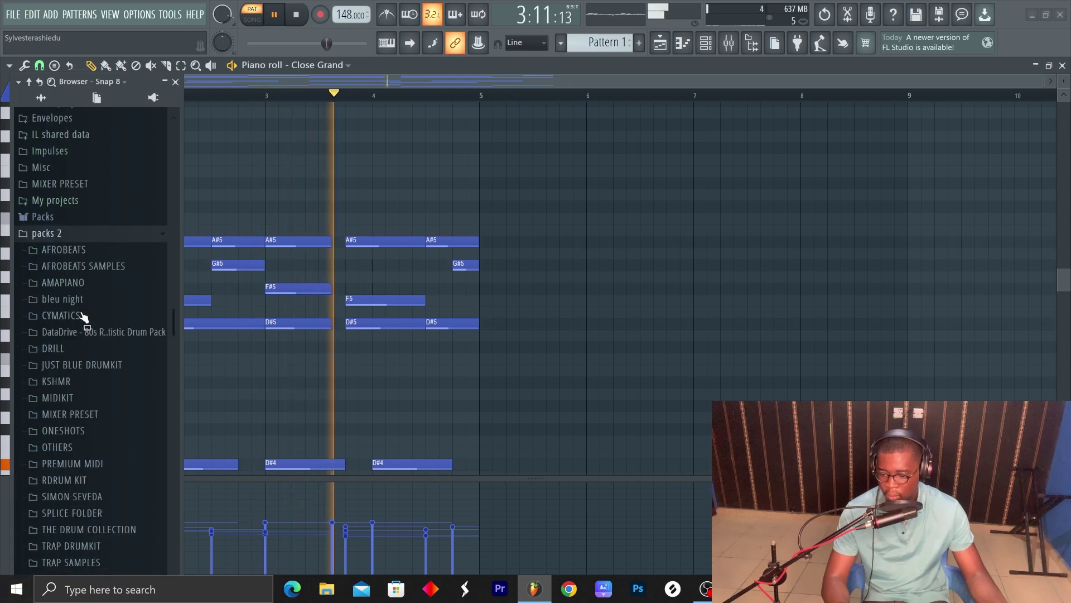
- Stop playback and expand ONESHOTS > Hypn - Enigma (One Shot Kit) > Synths in the browser
key("space")
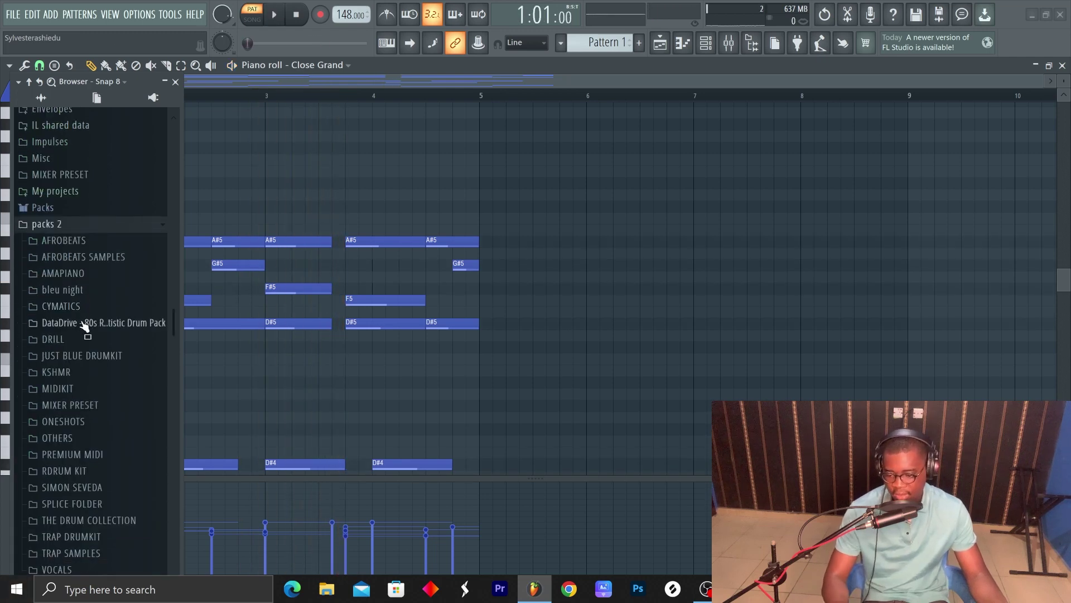
scroll(85, 326, "down", 2)
left_click(92, 336)
left_click(98, 350)
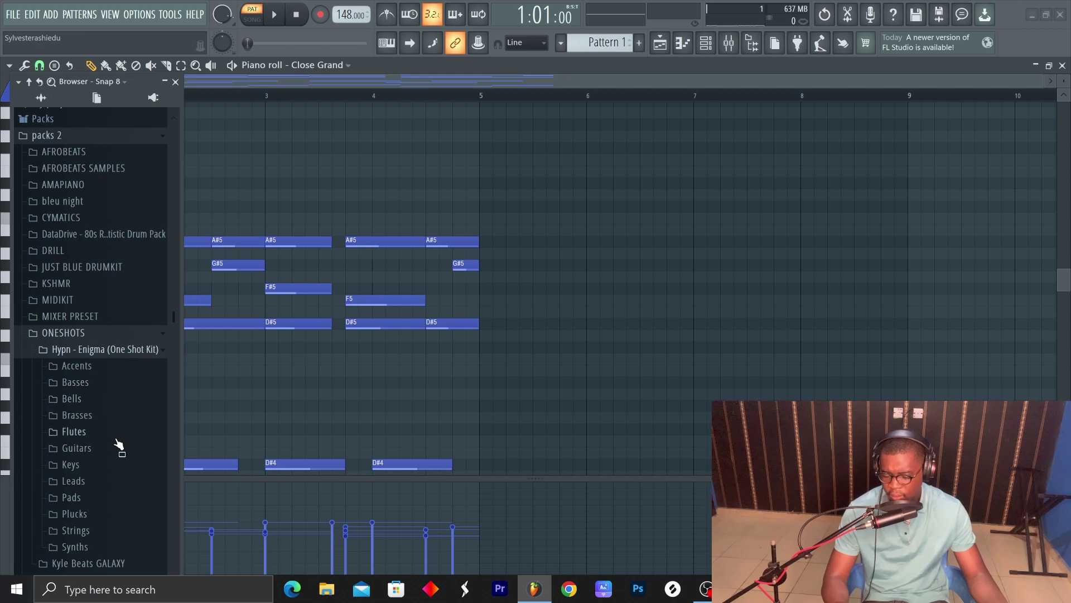
scroll(118, 443, "down", 2)
left_click(106, 458)
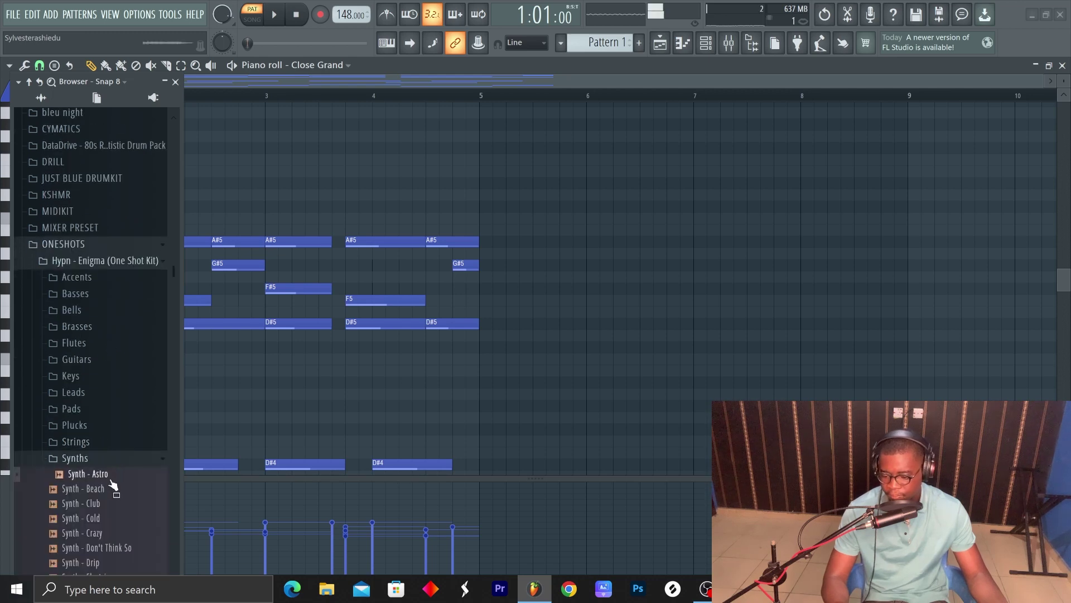
- Collapse the Synths folder, browse the Pads and Leads one-shots, and expand the Keys folder of the kit
scroll(113, 491, "down", 2)
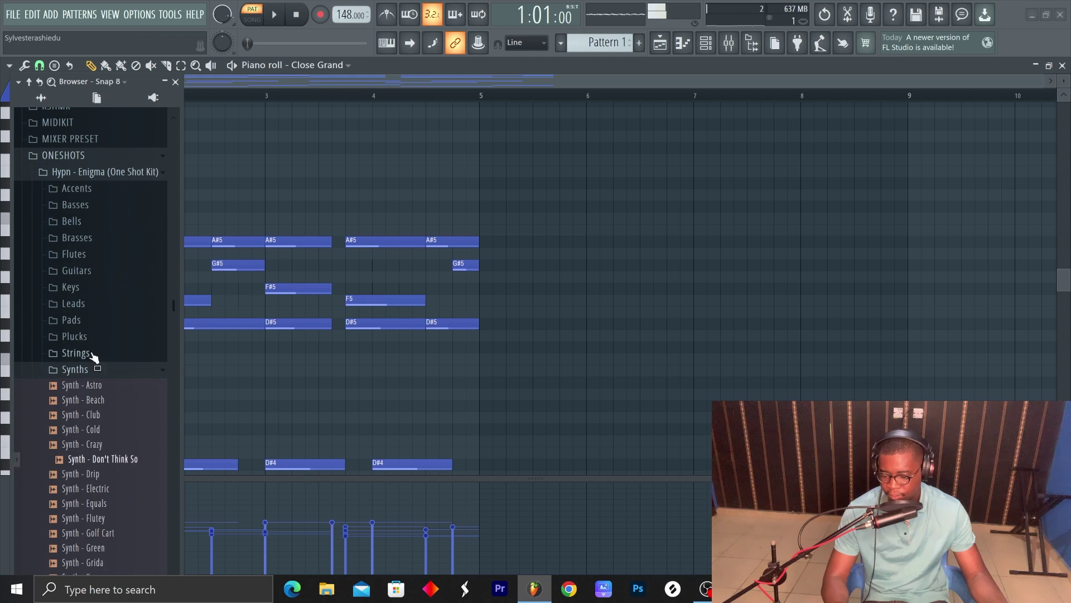
left_click(91, 372)
left_click(84, 320)
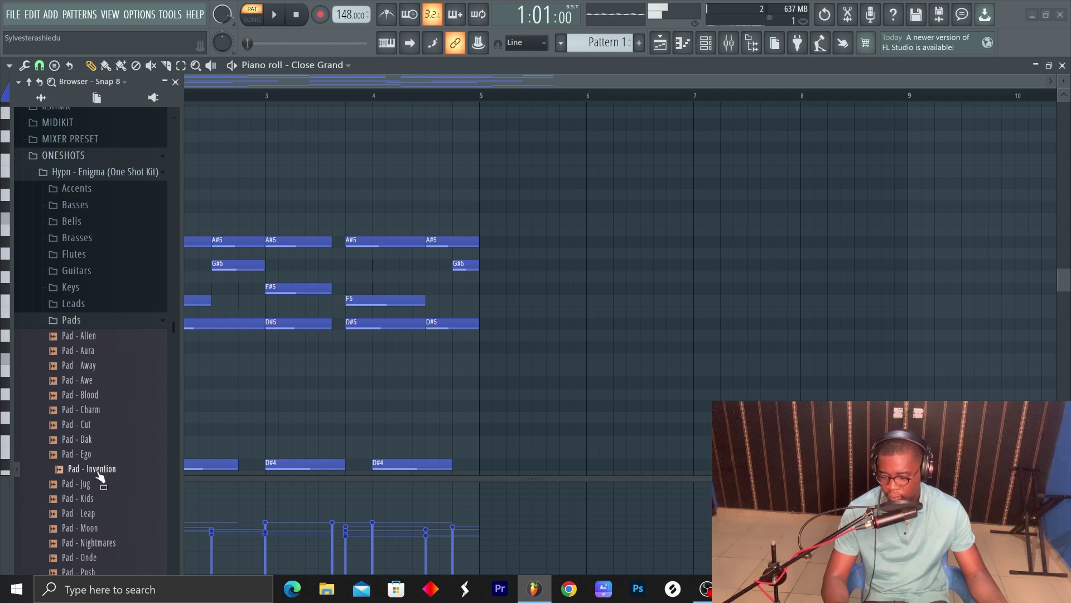
left_click(92, 319)
left_click(89, 303)
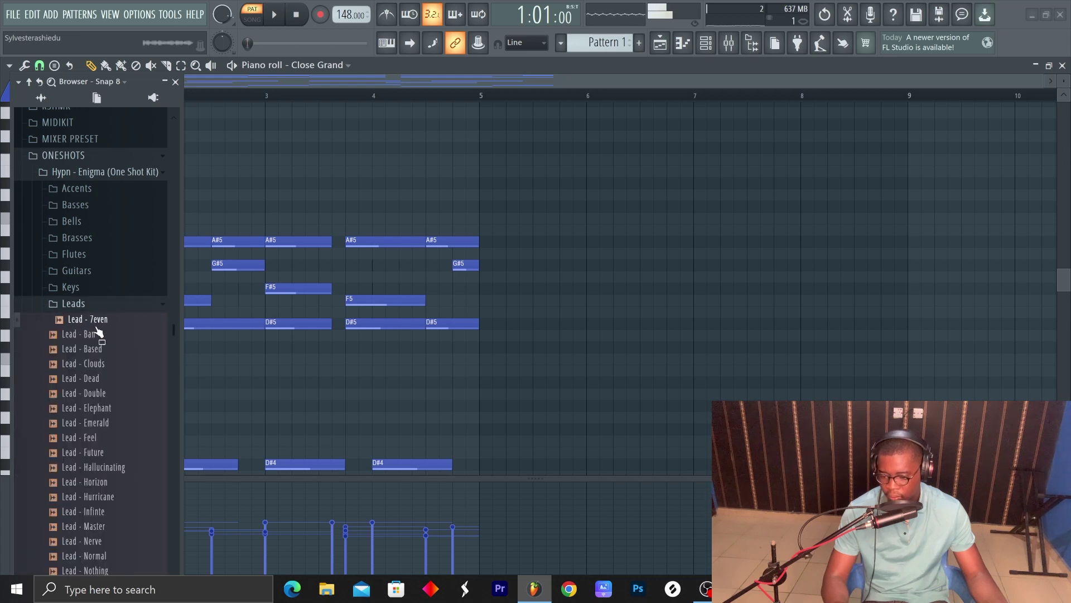
left_click(99, 306)
left_click(100, 288)
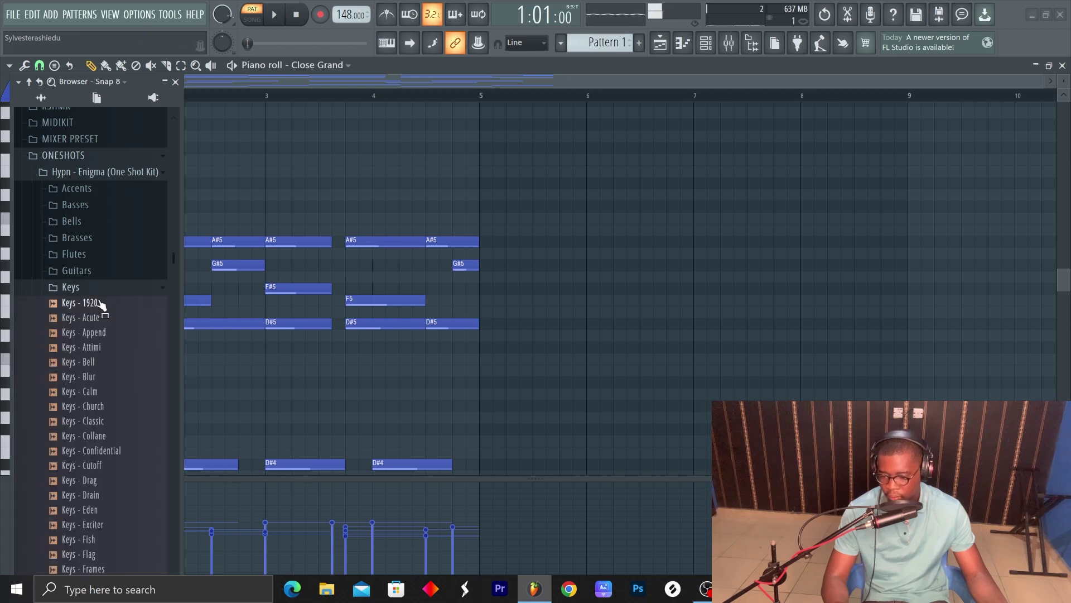
- Audition the Keys - Calm one-shot and open it in a new channel
left_click(106, 391)
right_click(107, 391)
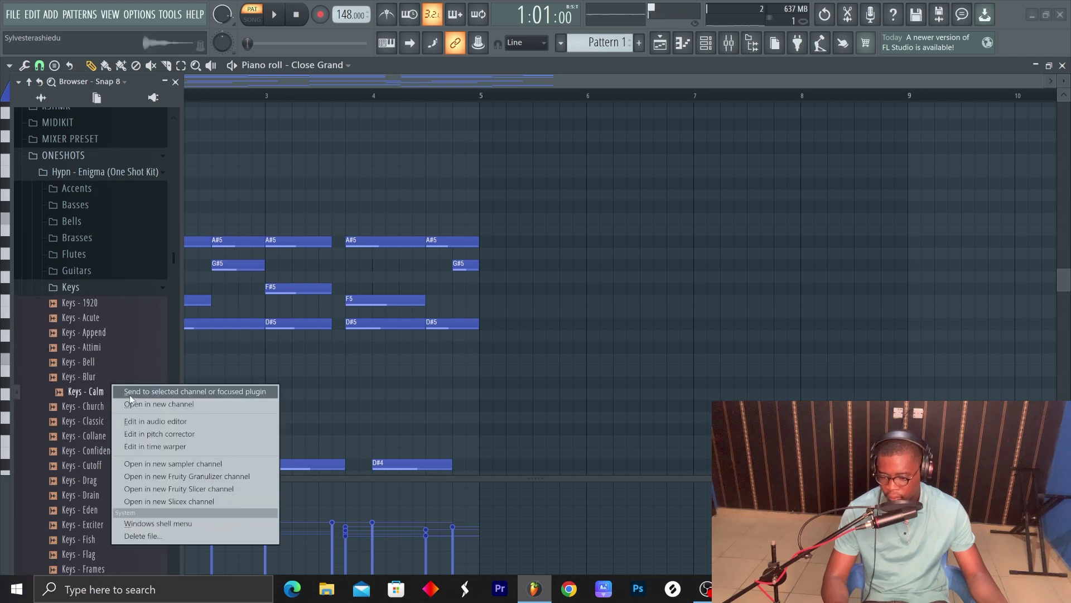
left_click(128, 390)
key("space")
key("space")
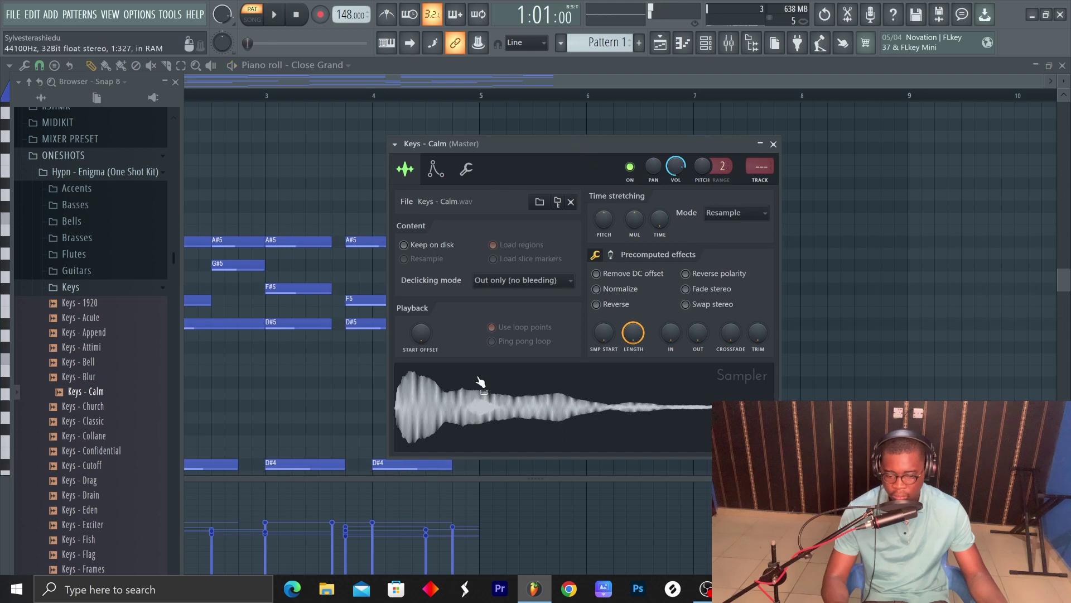
- Open the Keys - Calm sample in Edison, detect its pitch regions to check the root note, and close Edison
right_click(477, 360)
left_click(552, 421)
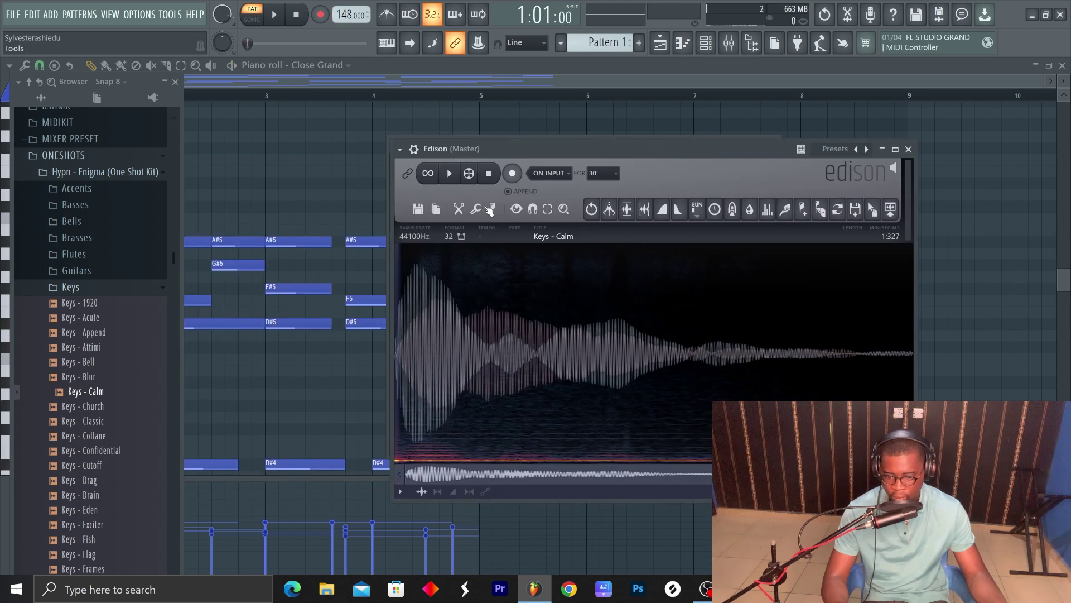
left_click(490, 209)
left_click(472, 205)
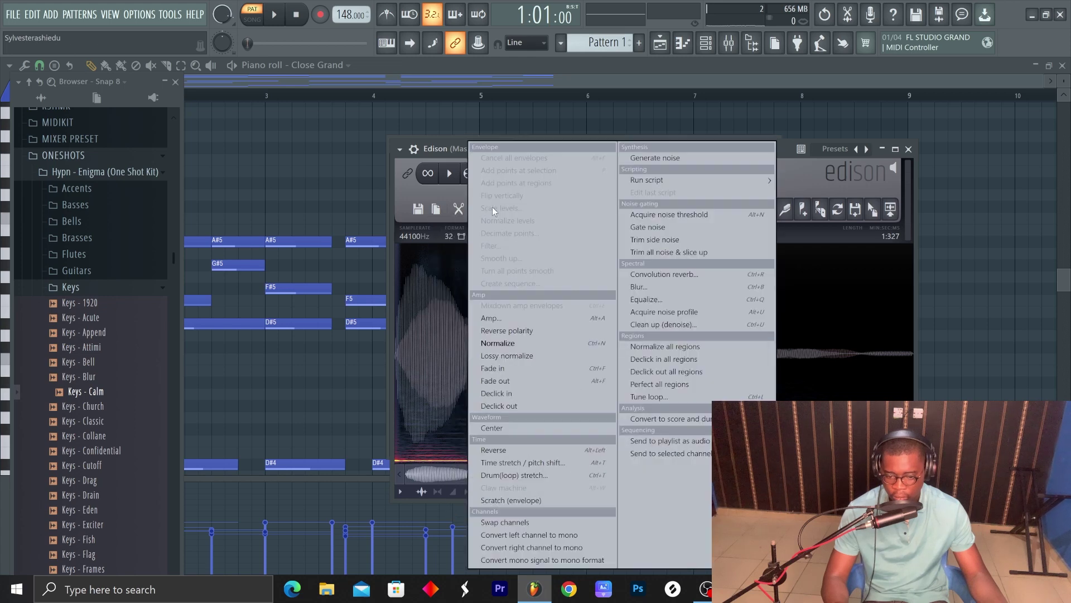
left_click(459, 209)
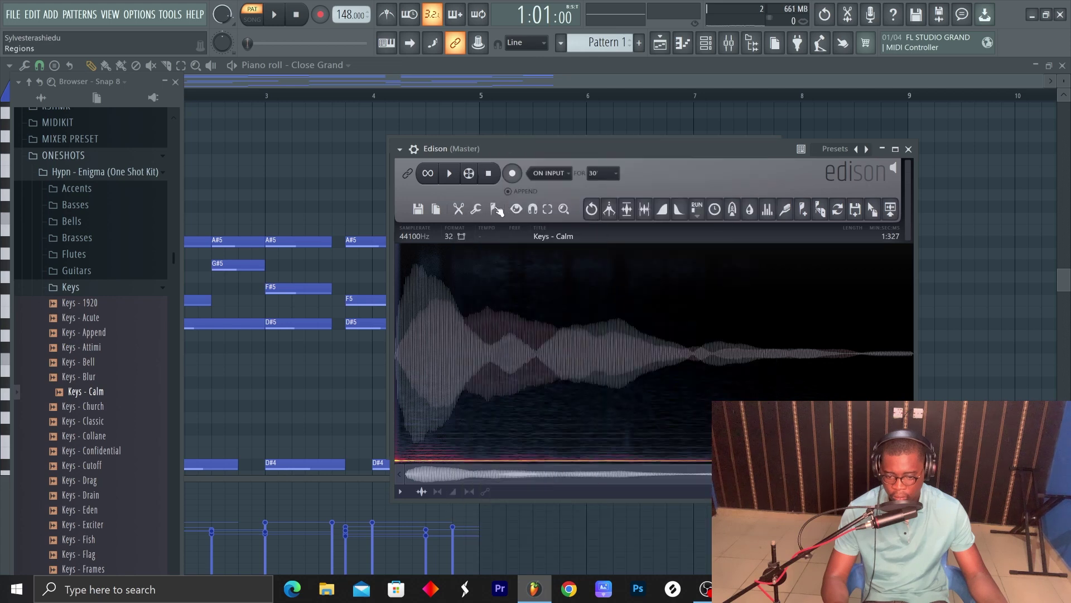
left_click(492, 210)
left_click(540, 395)
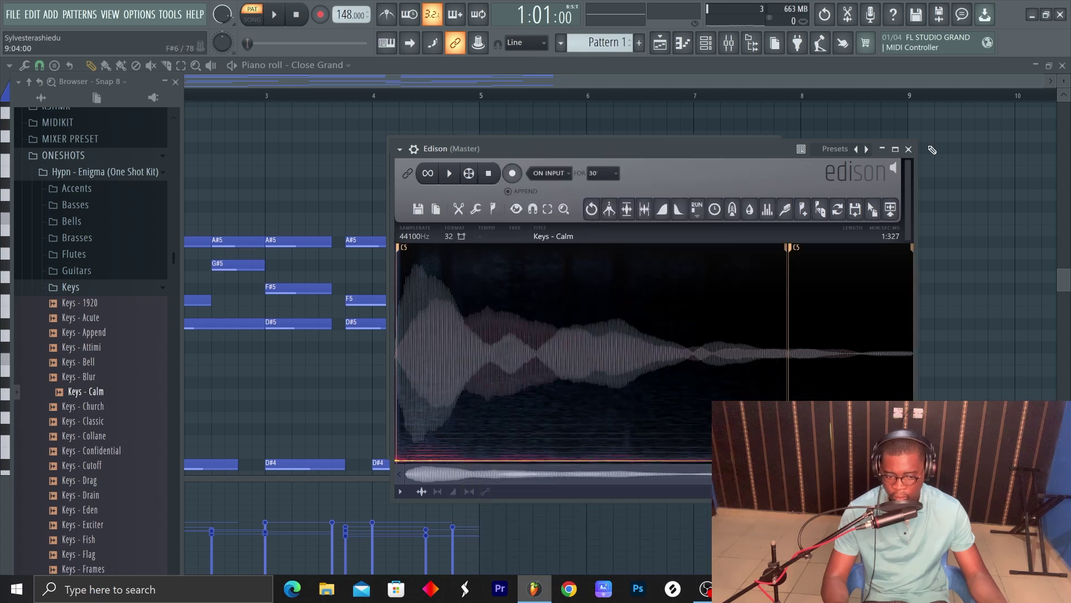
left_click(896, 150)
- Start pattern playback and bring up the channel rack with the mixer hidden
left_click(682, 43)
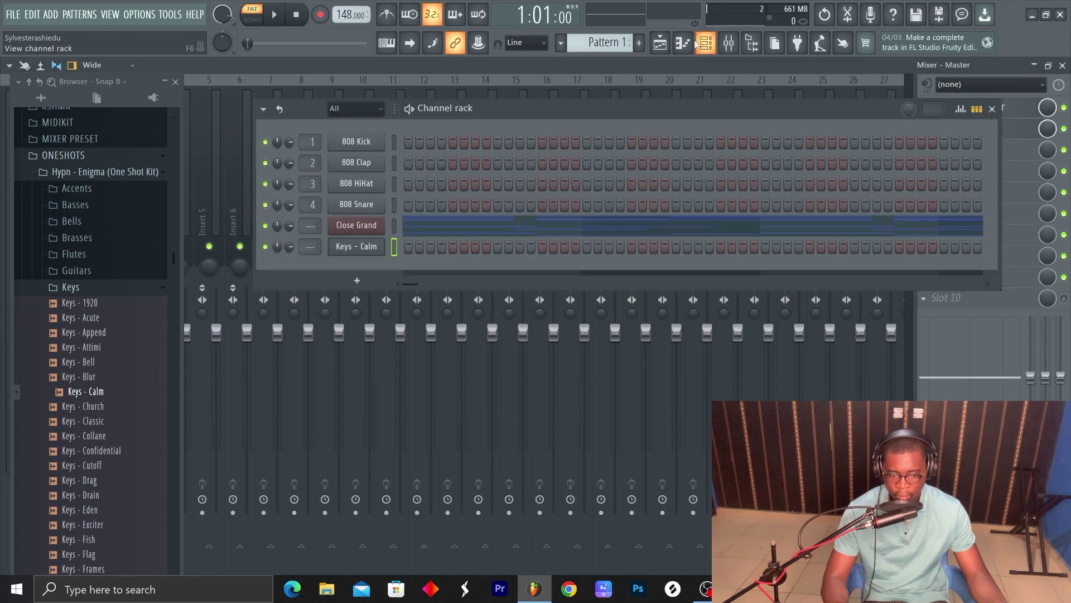
key("space")
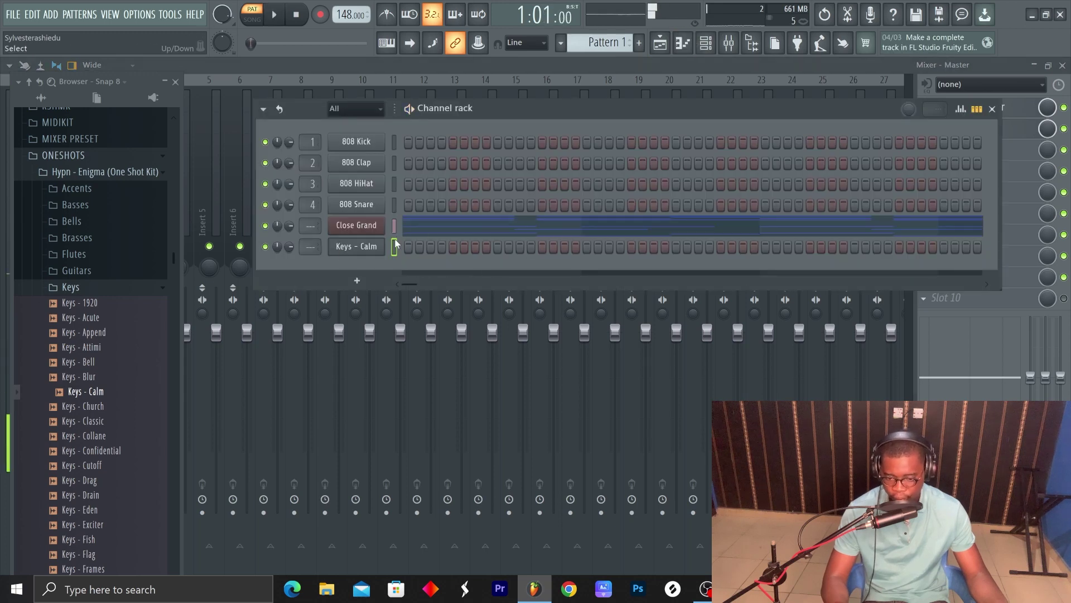
key("space")
key("F6")
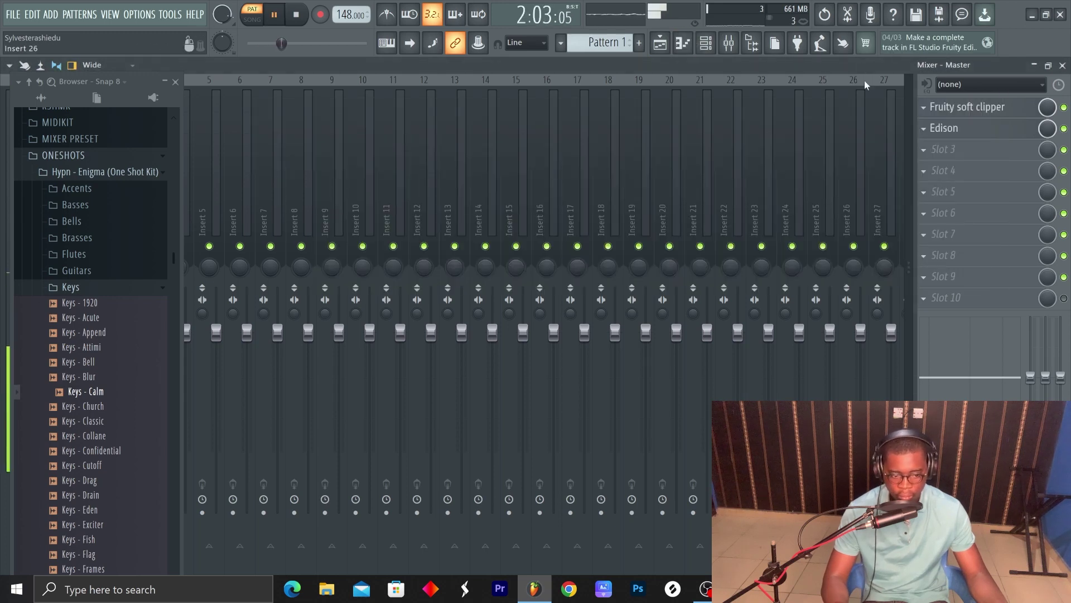
left_click(728, 46)
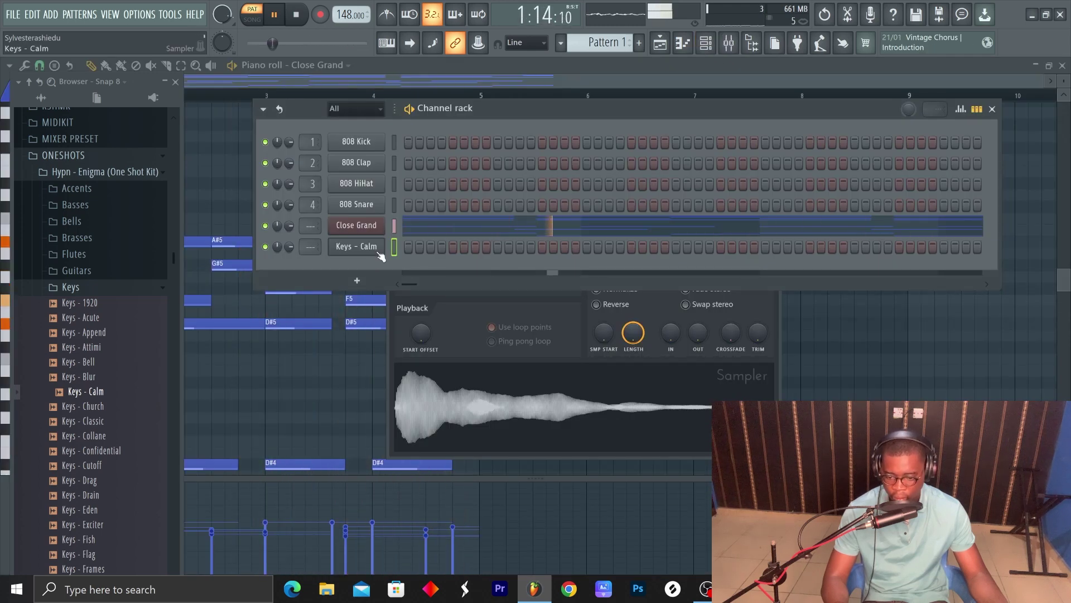
- Enable the Keys - Calm volume envelope with zero attack, decay and sustain, maximum hold and a shorter release
left_click(524, 351)
left_click(436, 169)
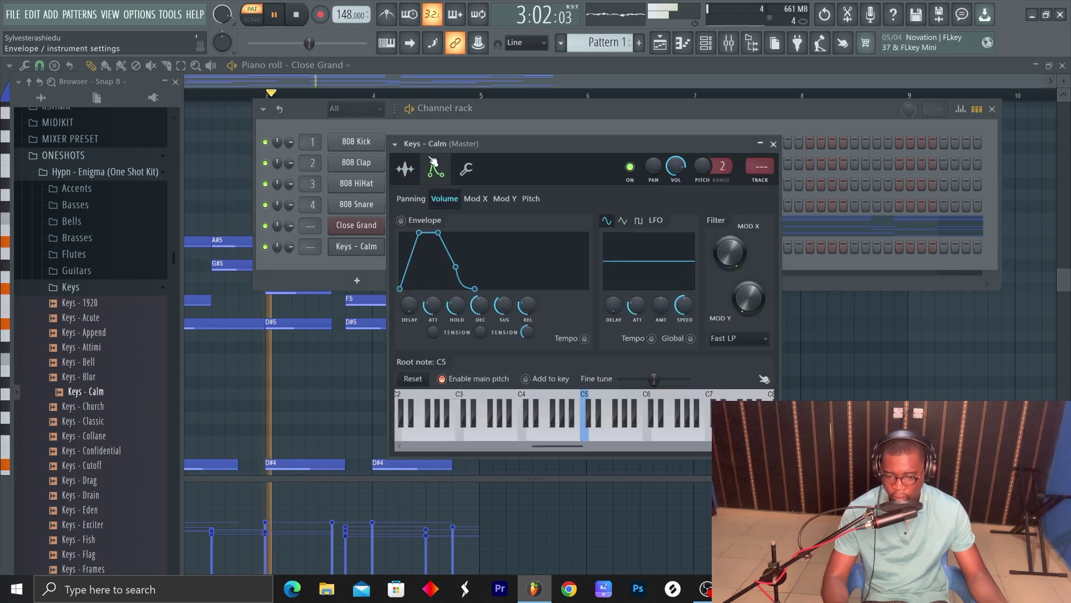
left_click_drag(435, 306, 457, 262)
left_click_drag(481, 305, 504, 335)
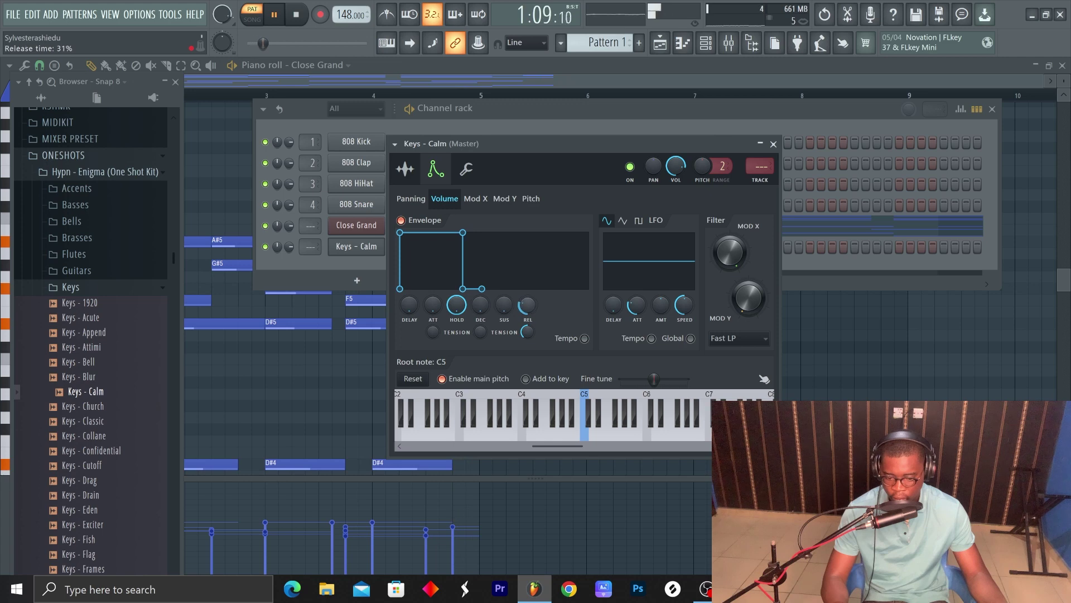
left_click(773, 144)
- Paste the Close Grand notes into Keys - Calm, play it with Close Grand muted, and view its piano roll without the browser
key("space")
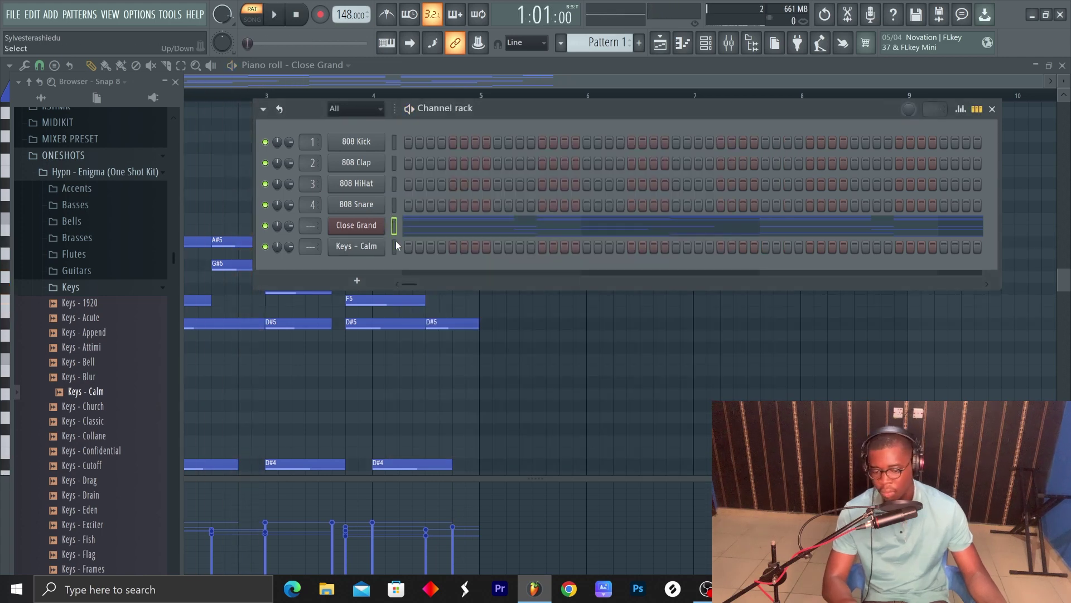
key("ctrl+v")
key("space")
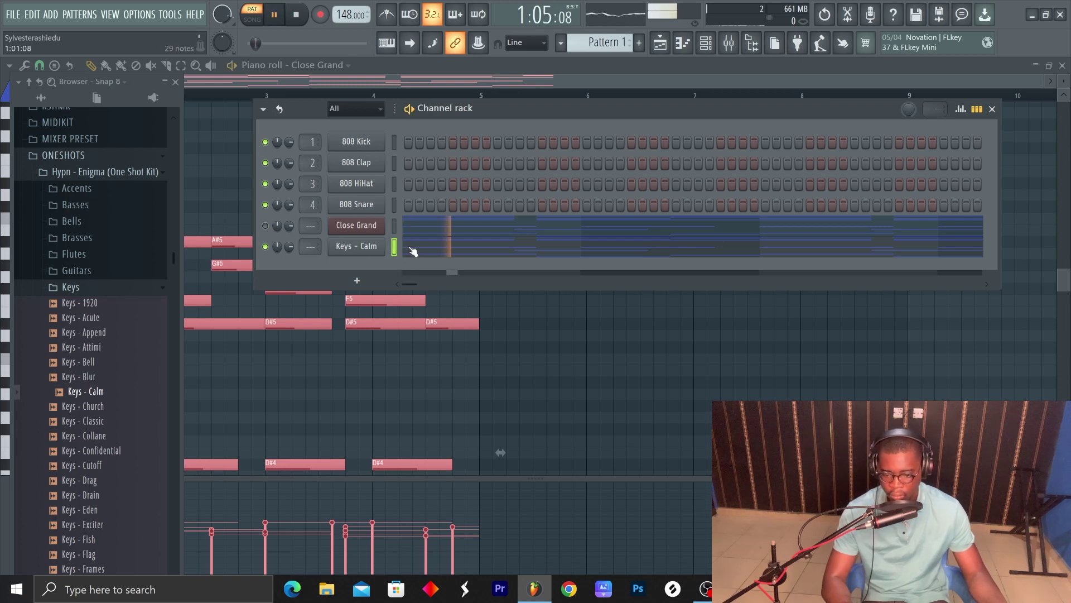
left_click(412, 244)
left_click(176, 81)
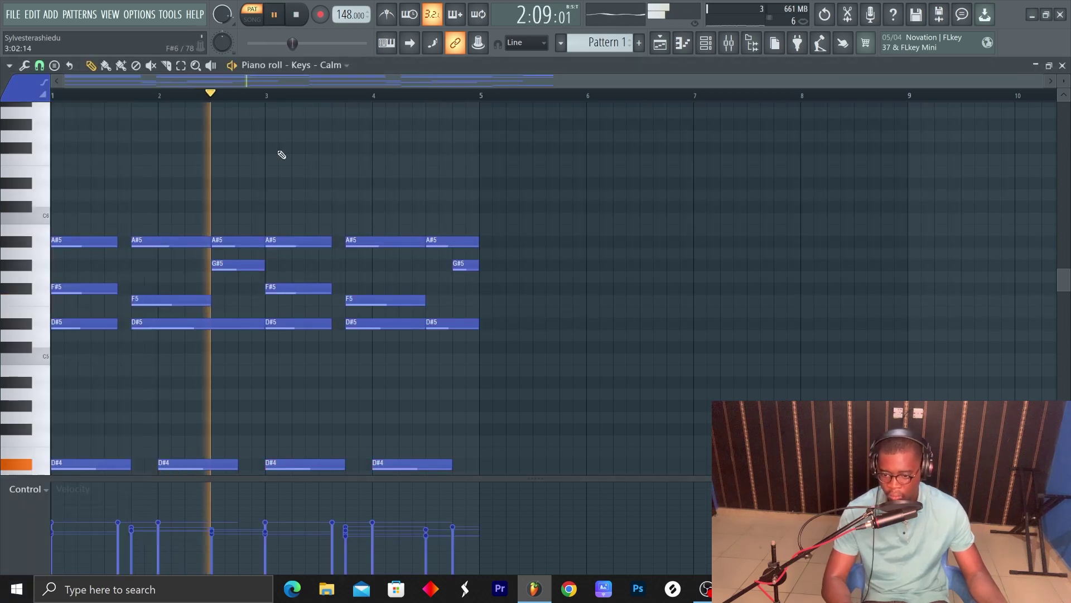
- Try all the Keys - Calm notes one octave higher during playback, transpose them back down and clear the selection
key("ctrl+a")
key("ctrl+Up")
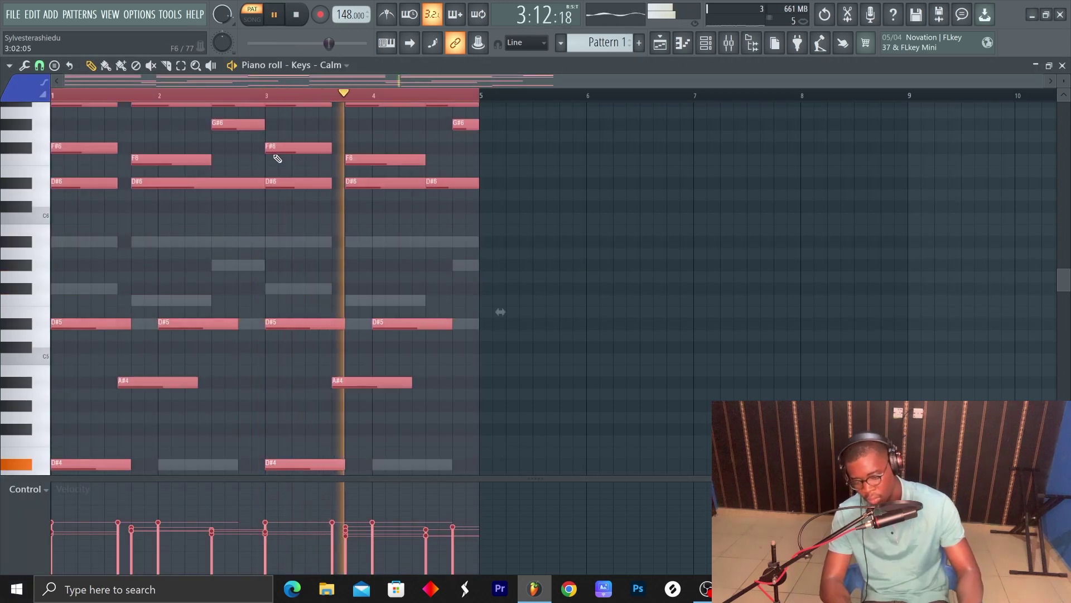
key("ctrl+Down")
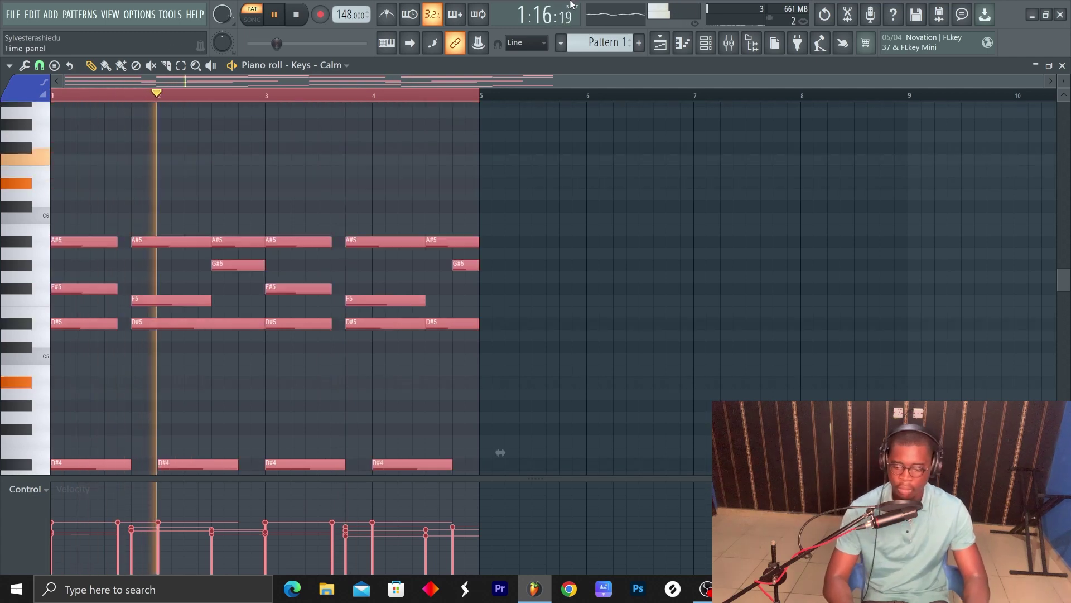
left_click(599, 287)
right_click(600, 288)
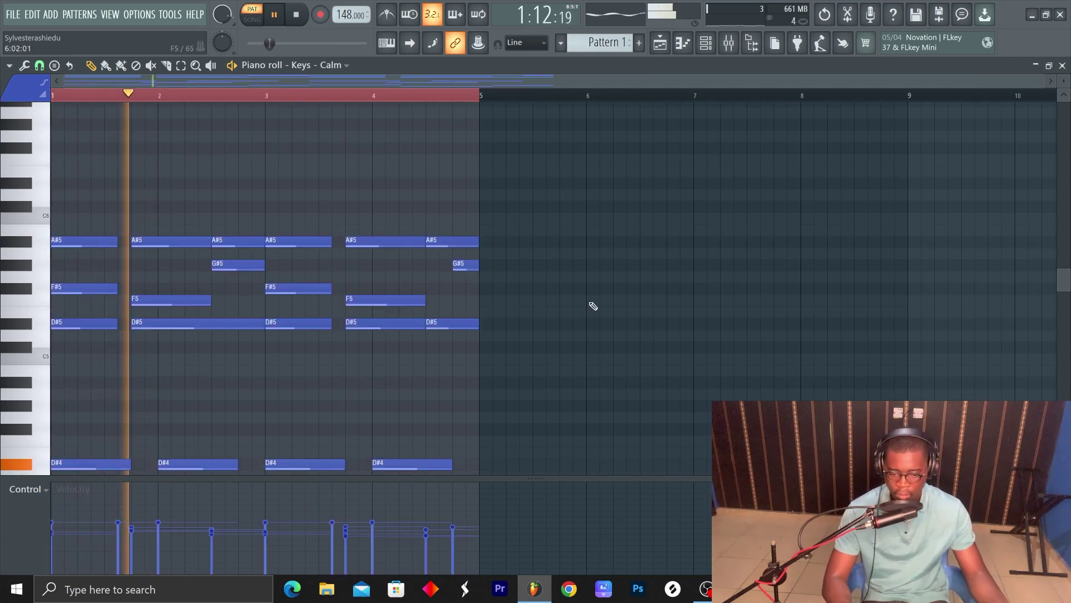
left_click(182, 66)
left_click(199, 104)
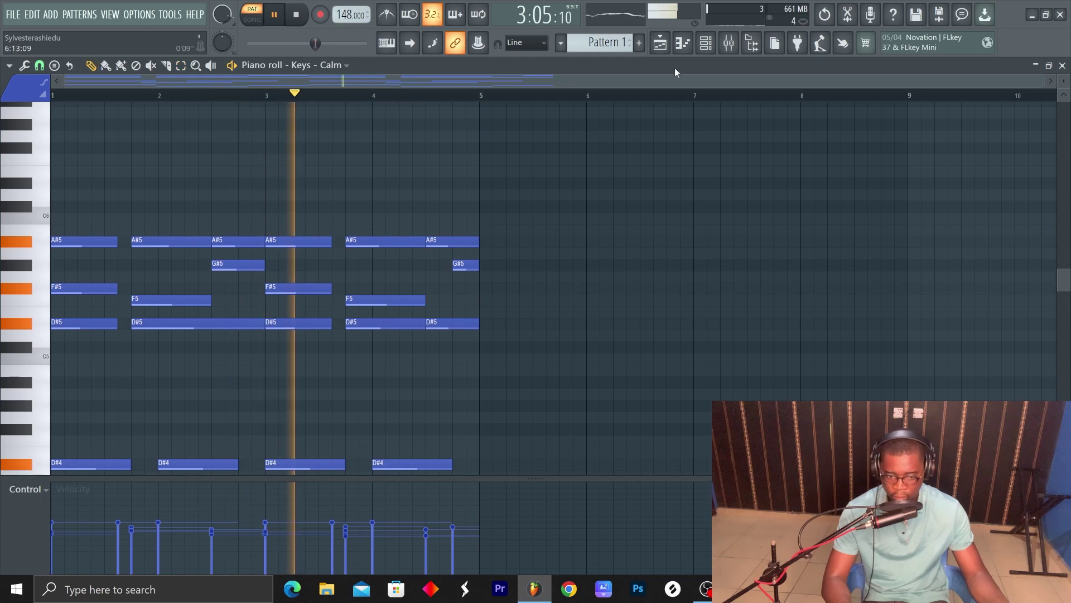
- Reverse the Keys - Calm sample in its sampler settings, listen to it in the pattern and stop playback
left_click(705, 43)
left_click(347, 250)
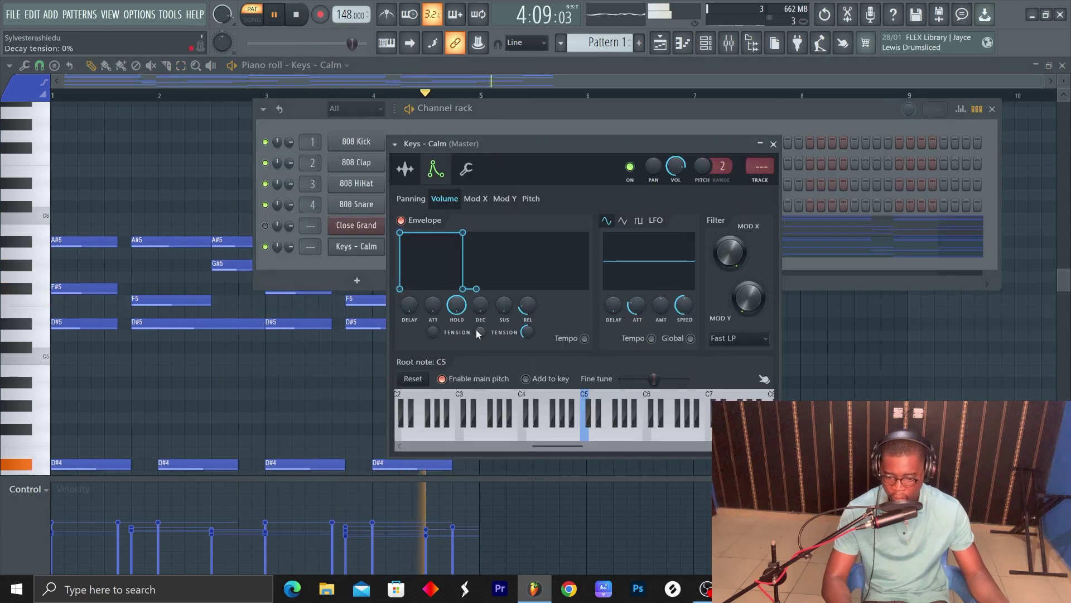
left_click(405, 169)
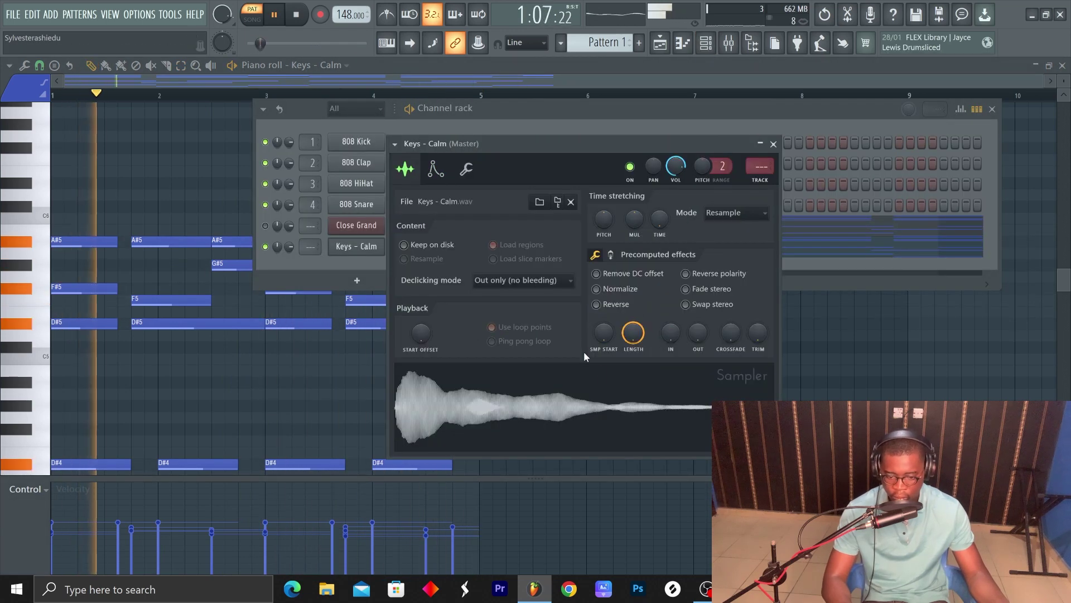
left_click(596, 304)
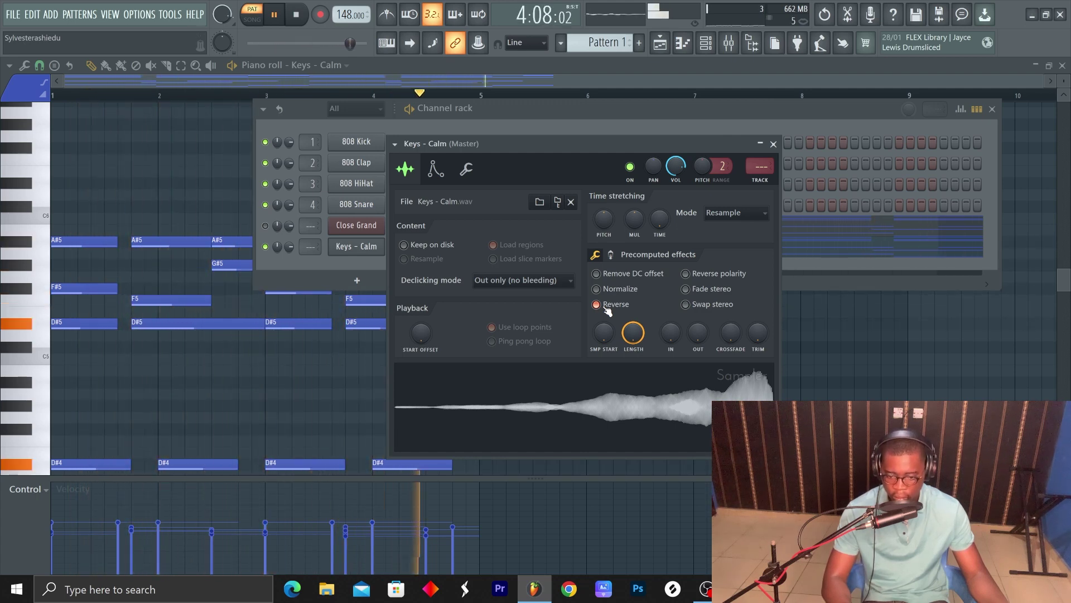
key("space")
left_click(366, 246)
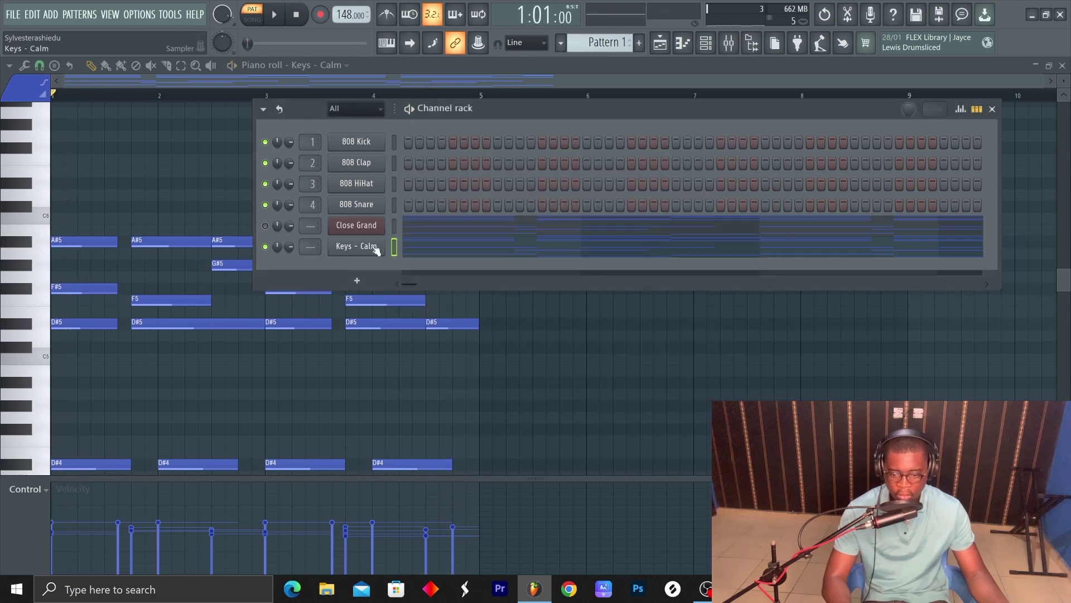
- Route Keys - Calm to mixer track 1, restart playback and load Fruity parametric EQ 2 in the track's first effect slot
left_click_drag(318, 248, 318, 242)
key("space")
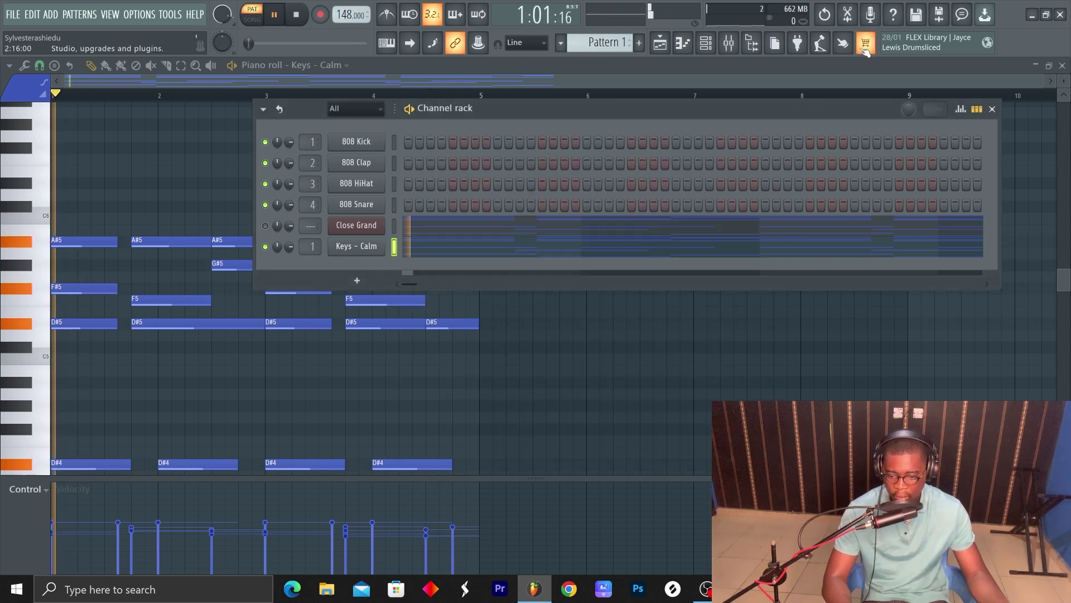
left_click(729, 43)
left_click(982, 107)
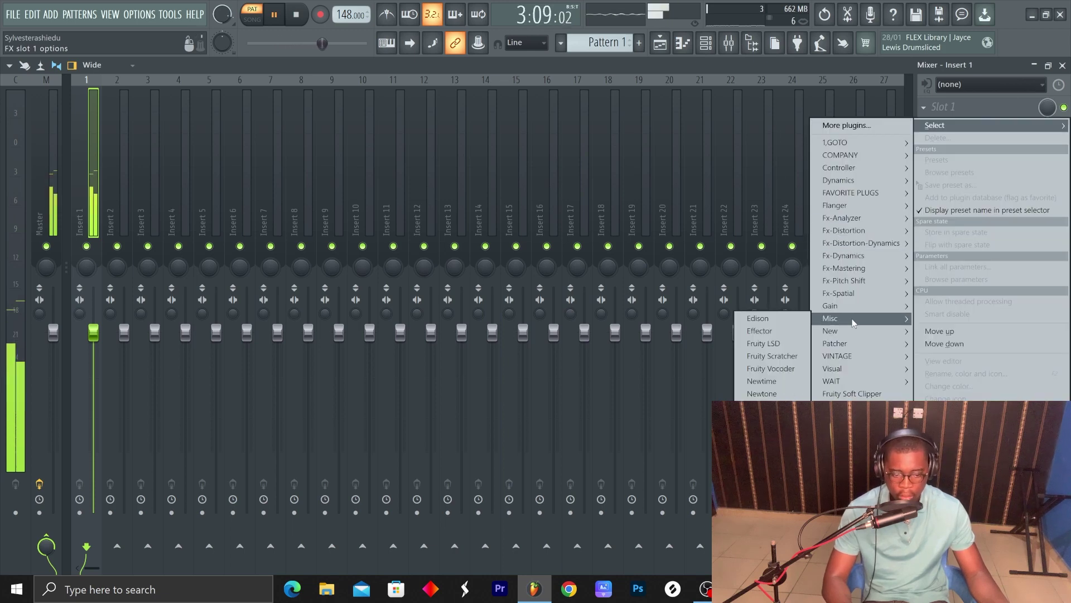
mouse_move(848, 147)
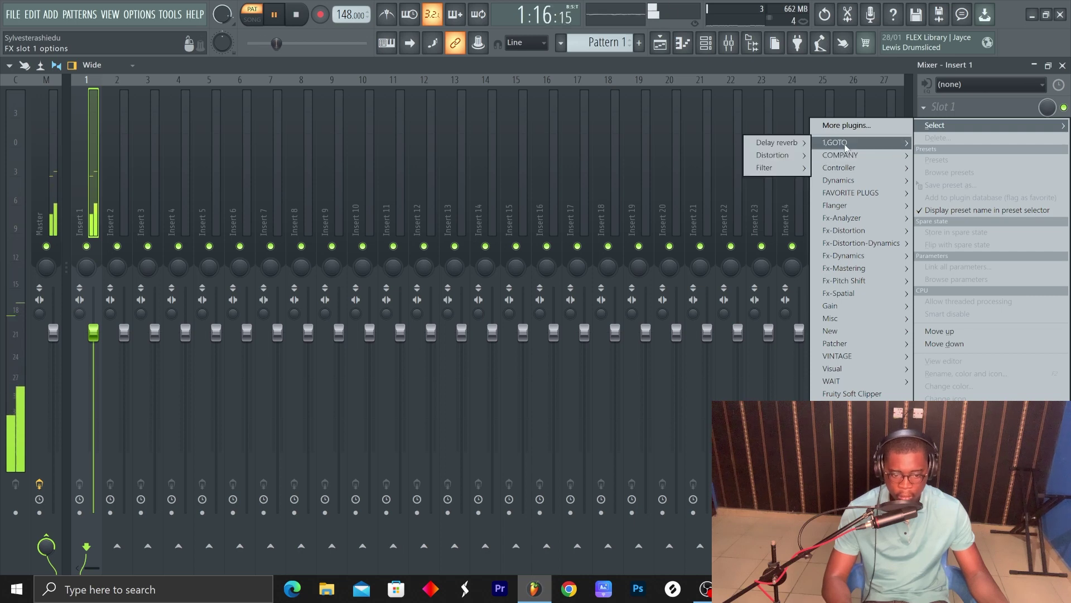
mouse_move(789, 176)
left_click(719, 230)
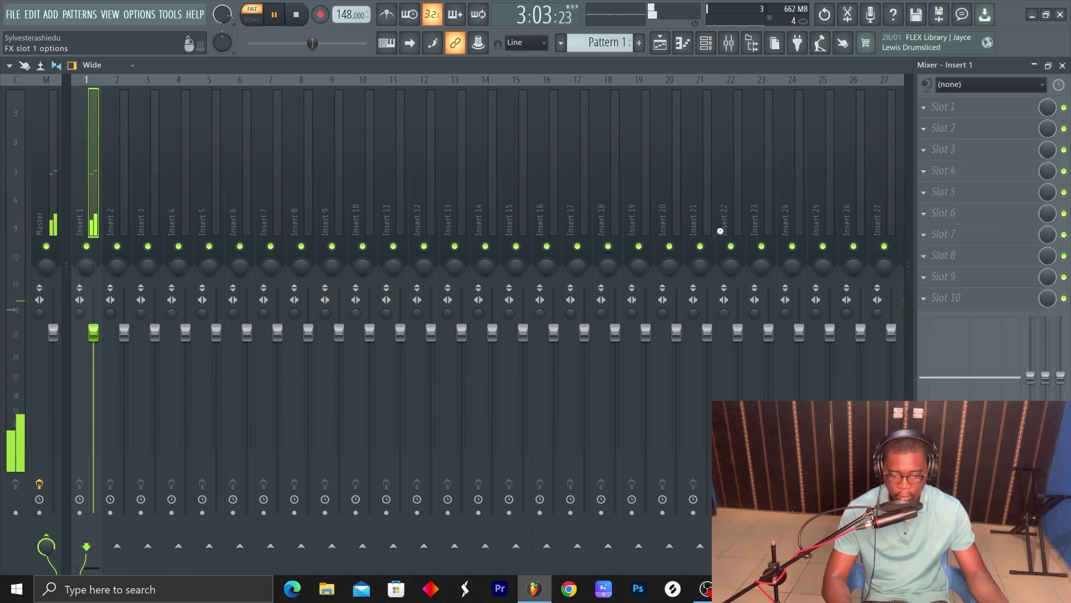
- Turn EQ band 1 into a steep high-pass that cuts the lows at just above 100 Hz, and close the EQ
right_click(139, 279)
mouse_move(161, 329)
left_click(194, 327)
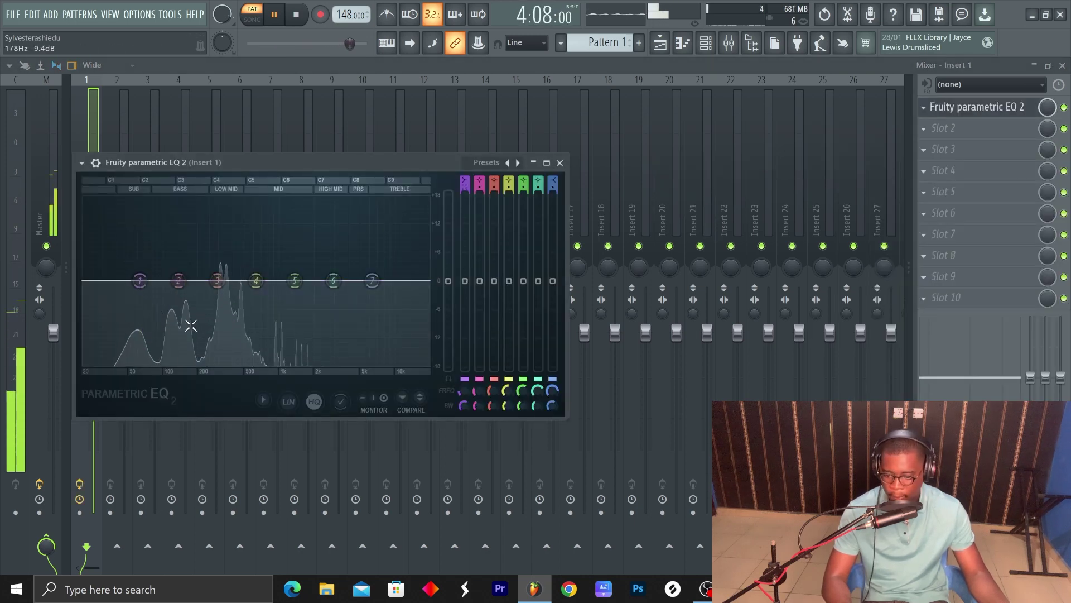
left_click_drag(139, 280, 175, 366)
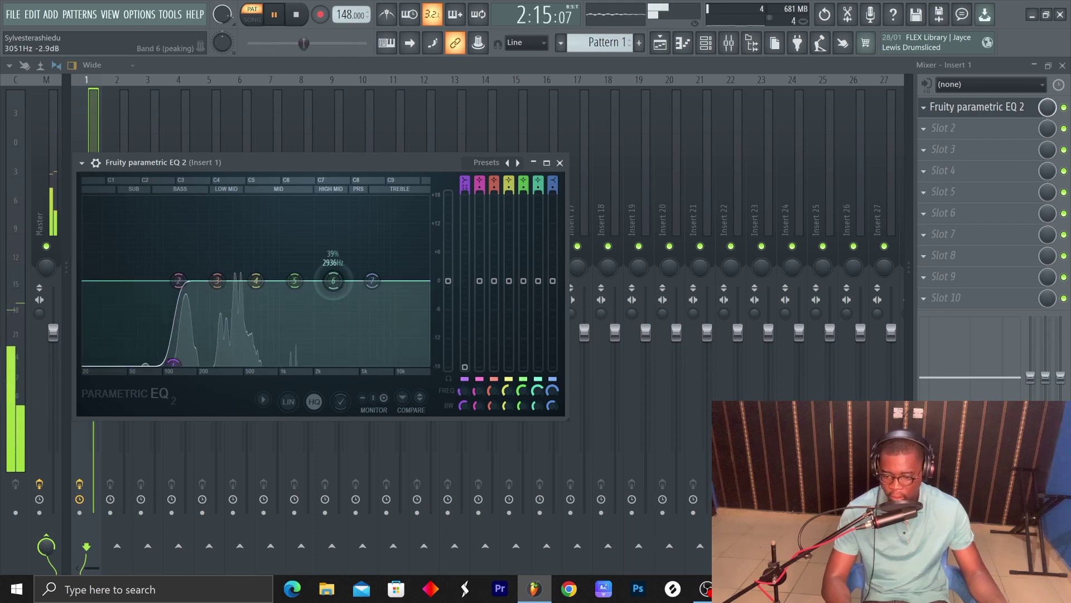
left_click(559, 162)
- Load Fruity Reeverb 2 in the second effect slot of mixer track 1 and close its window
left_click(994, 134)
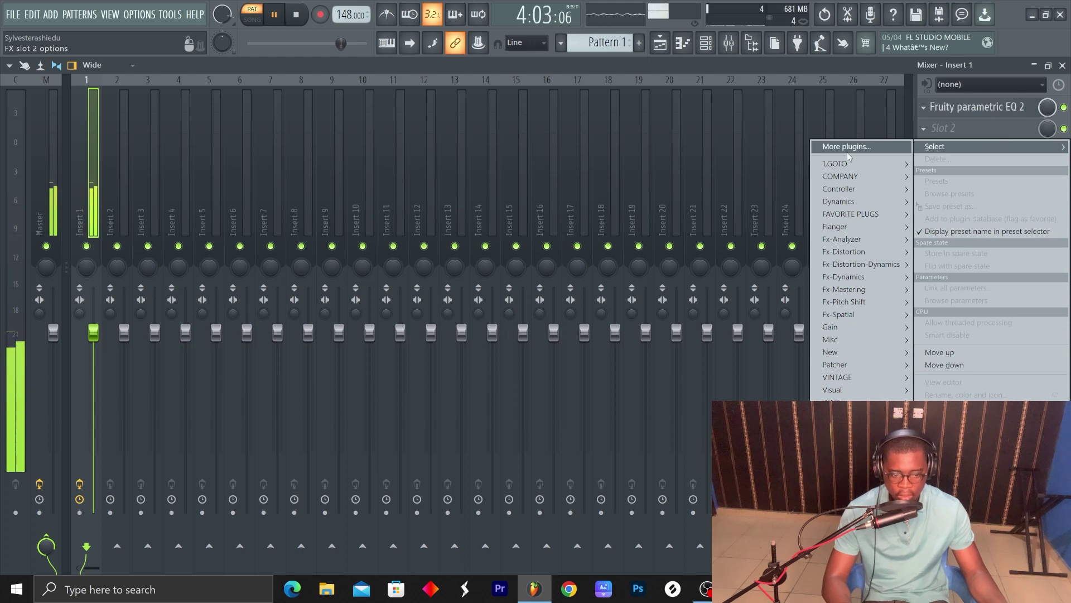
mouse_move(786, 162)
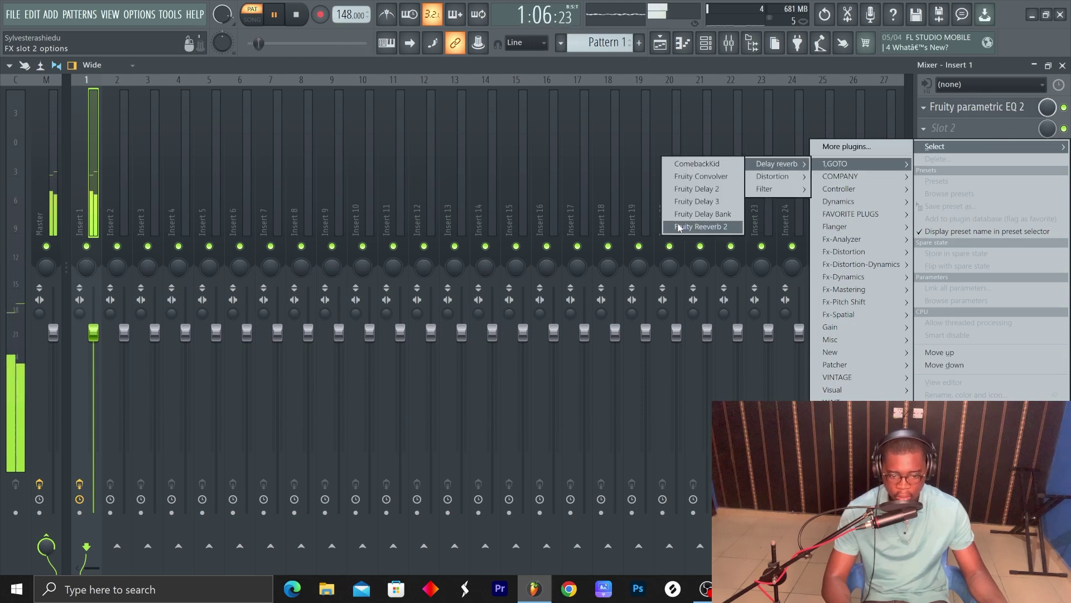
left_click(680, 227)
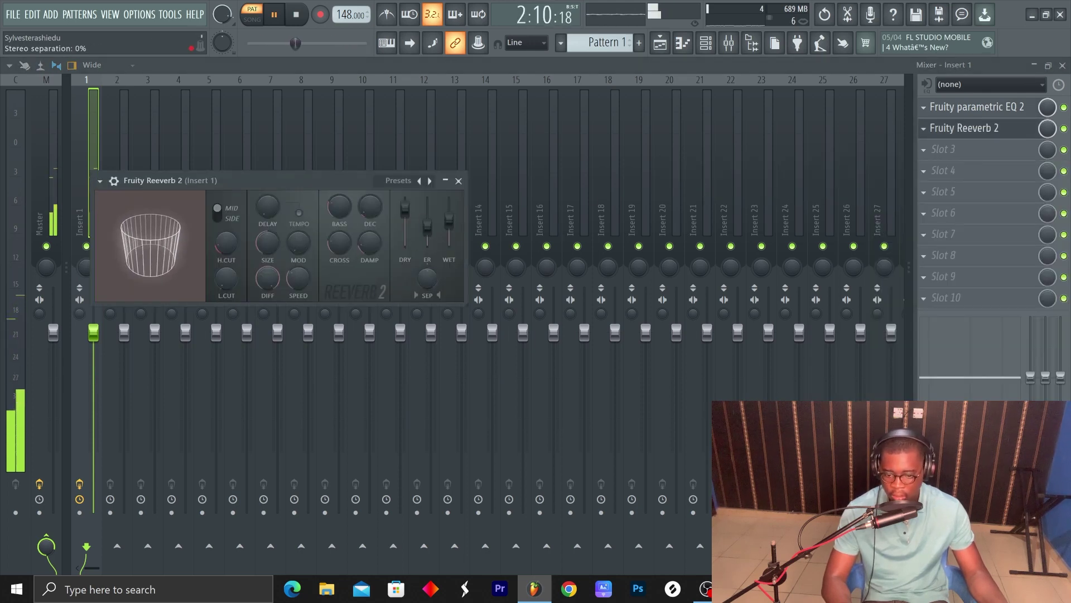
left_click(459, 181)
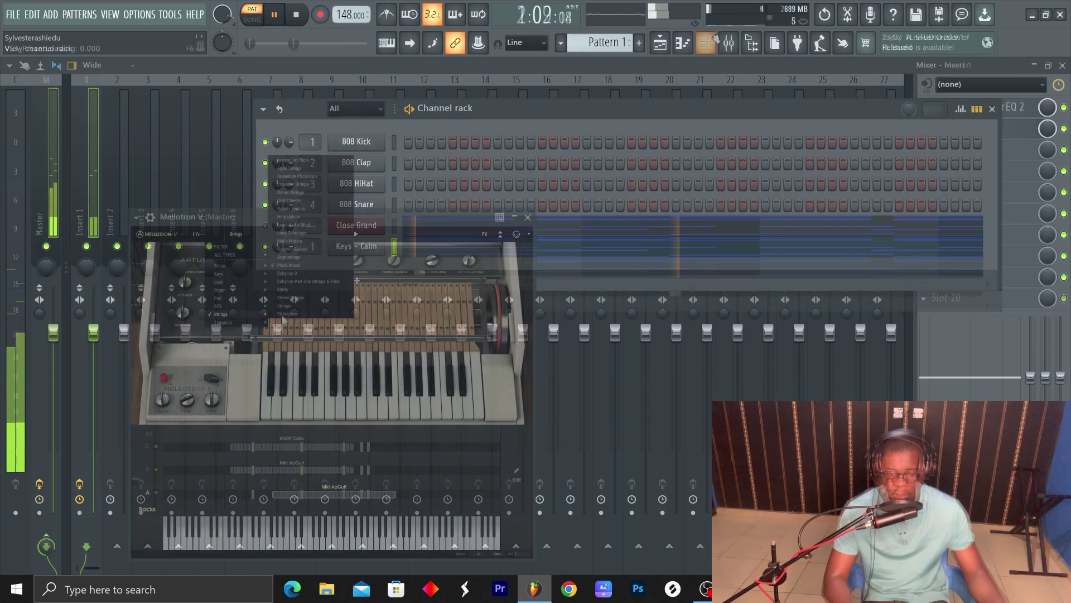
- Route the Mellotron V channel to mixer track 2 and load Fruity parametric EQ 2 in the track's first effect slot
left_click(531, 212)
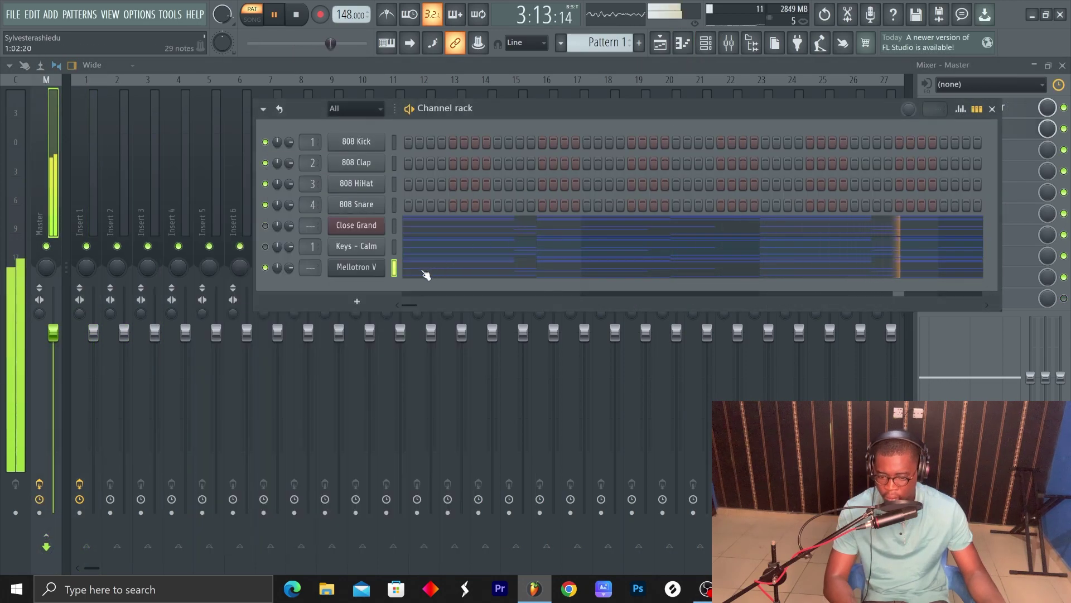
left_click_drag(300, 270, 301, 258)
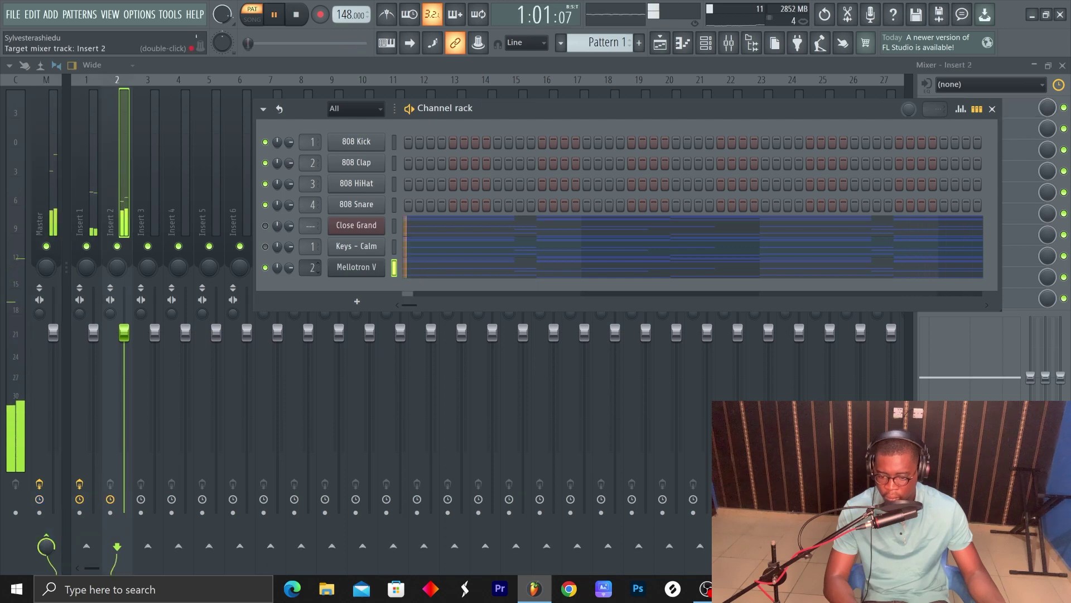
left_click(990, 108)
left_click(971, 106)
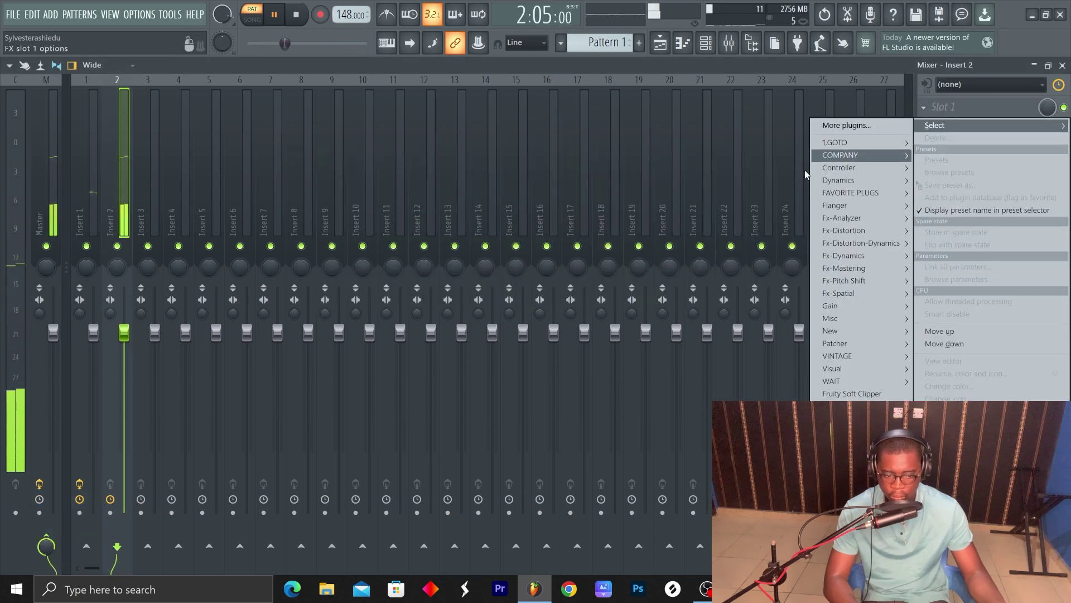
mouse_move(829, 170)
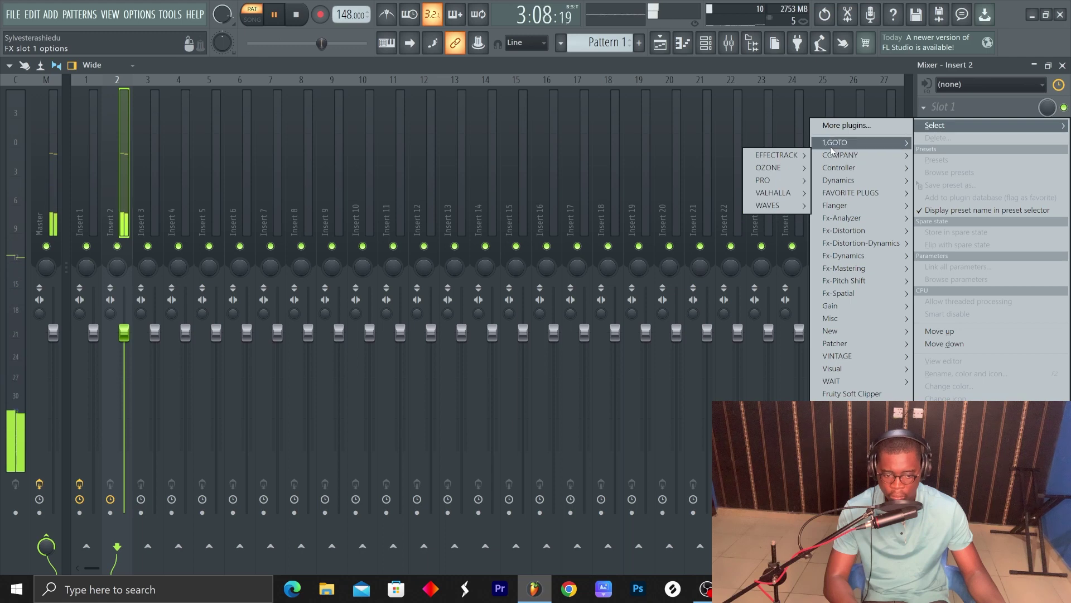
mouse_move(794, 166)
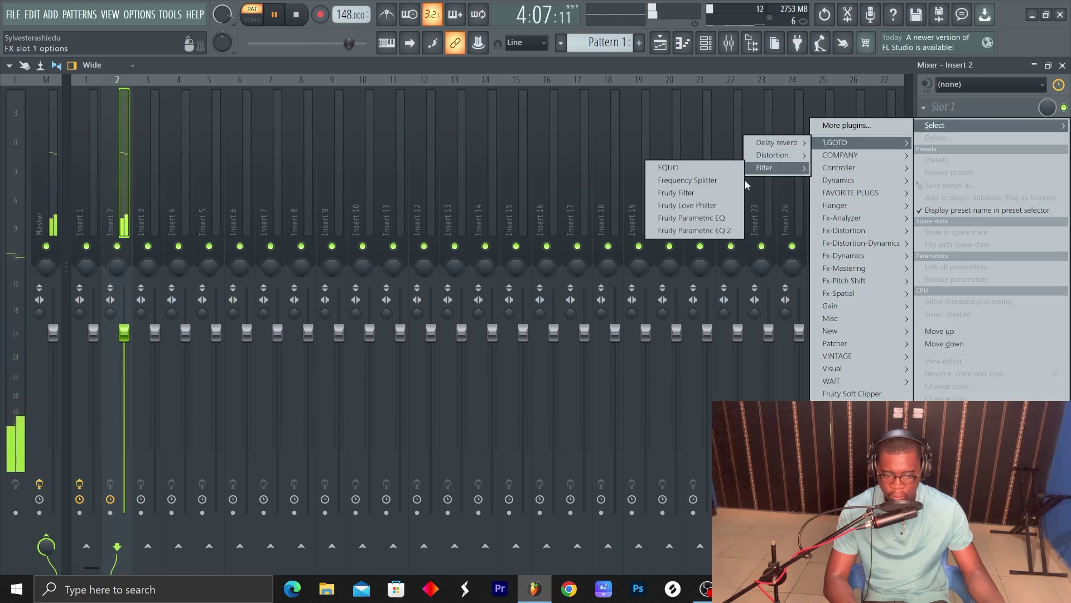
left_click(720, 231)
- Turn EQ band 1 on mixer track 2 into a steep high-pass that cuts the lows at about 133 Hz
right_click(176, 316)
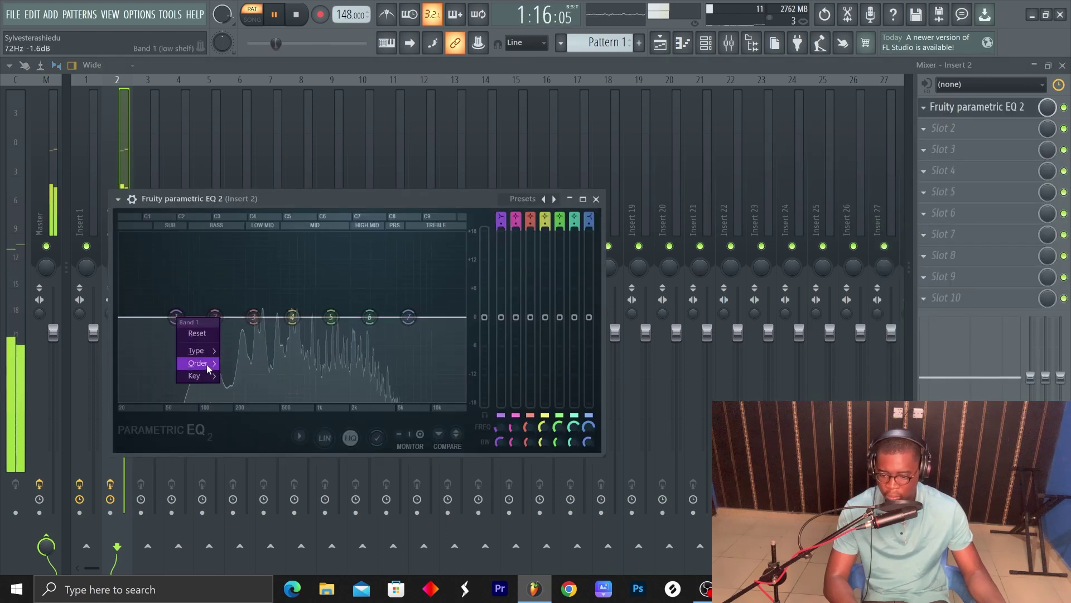
left_click(230, 364)
left_click_drag(176, 317, 214, 401)
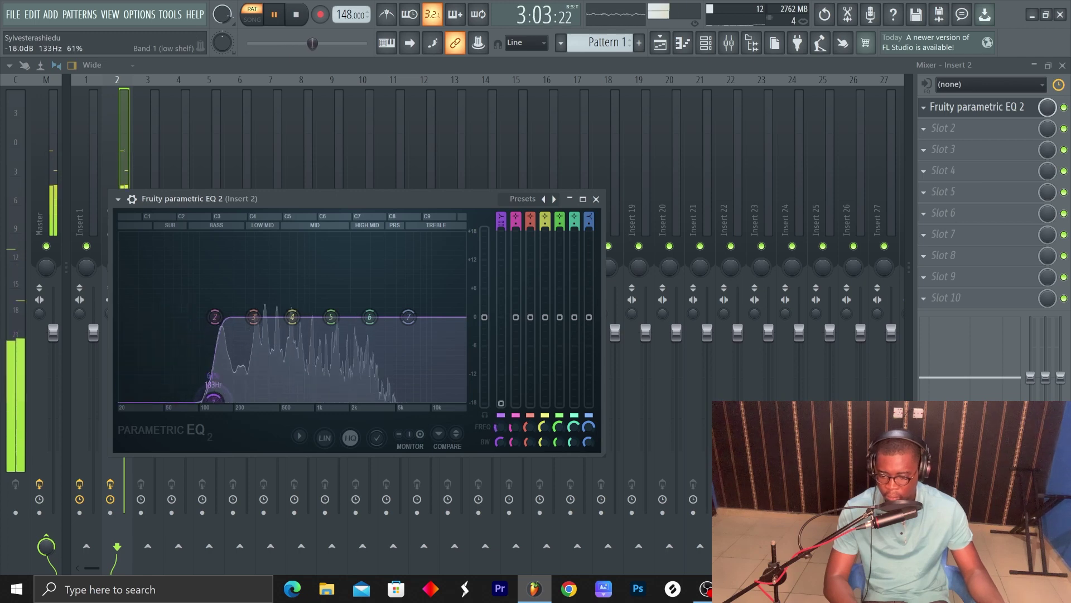
- Cut EQ band 4 by about 7 dB near 573 Hz, boost band 5 by 2.6 dB at 1401 Hz and raise band 3 slightly
left_click_drag(292, 318, 293, 355)
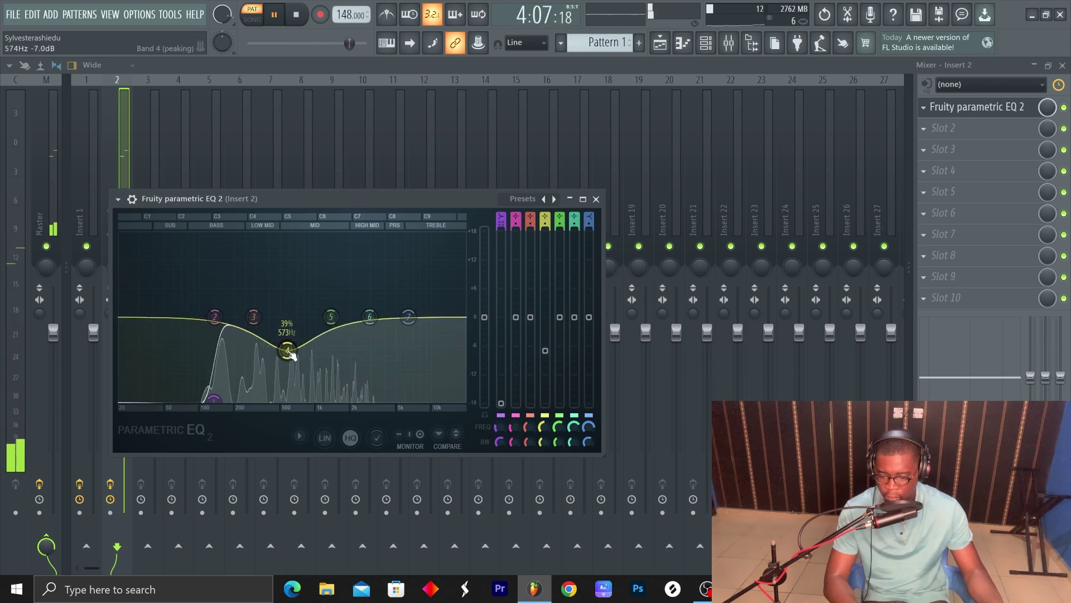
mouse_move(331, 317)
left_mouse_down()
mouse_move(331, 288)
mouse_move(332, 304)
left_mouse_up()
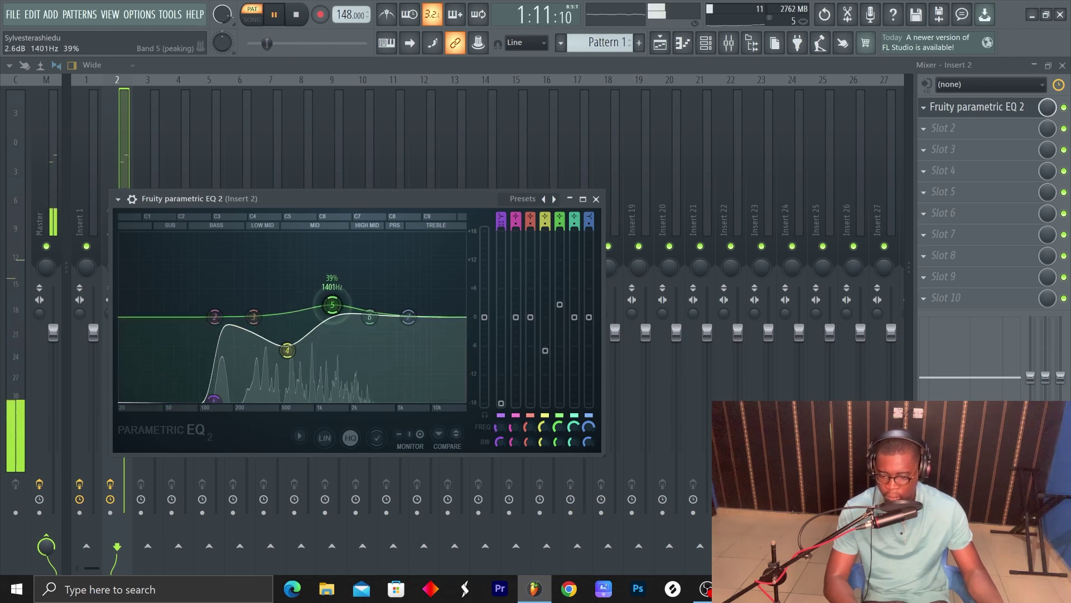
left_click_drag(253, 316, 254, 312)
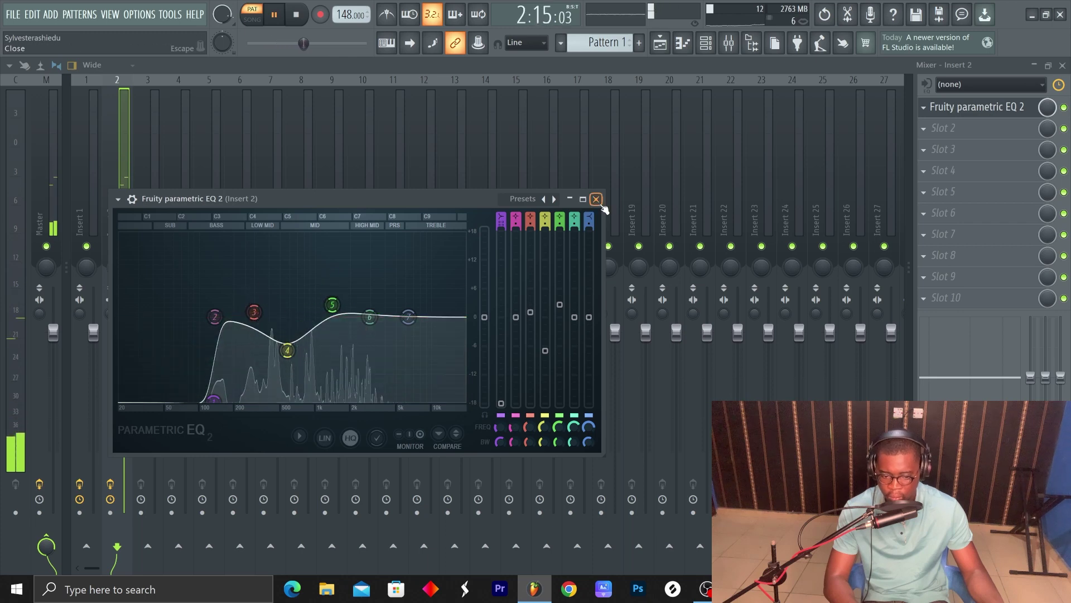
left_click(597, 200)
- Load Fruity Reeverb 2 in the second effect slot of mixer track 2 with a wet level of 63%, and audition it
left_click(707, 44)
key("space")
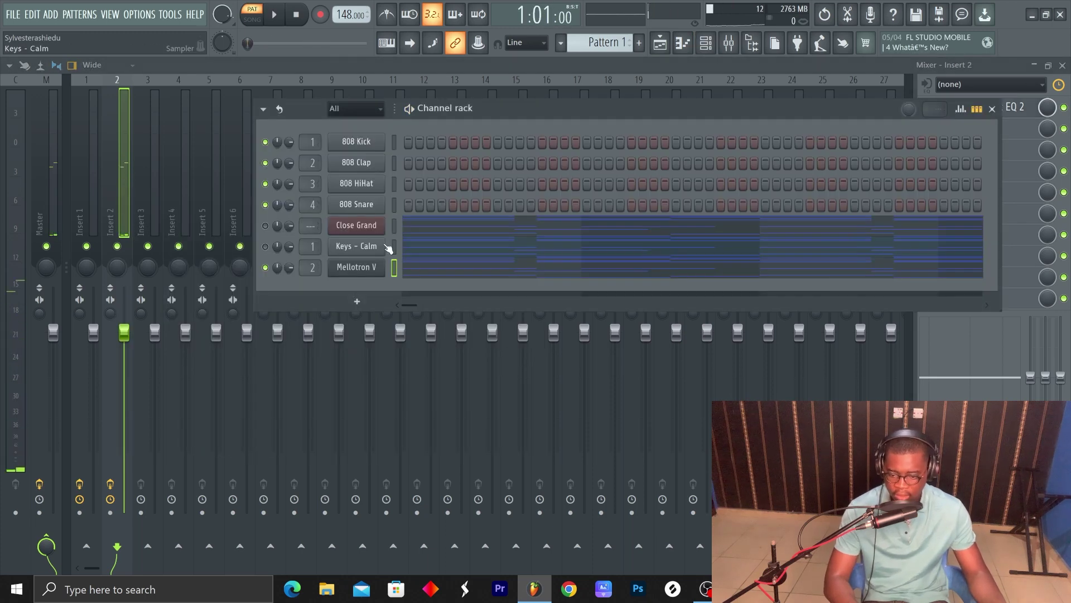
left_click(992, 108)
left_click(926, 127)
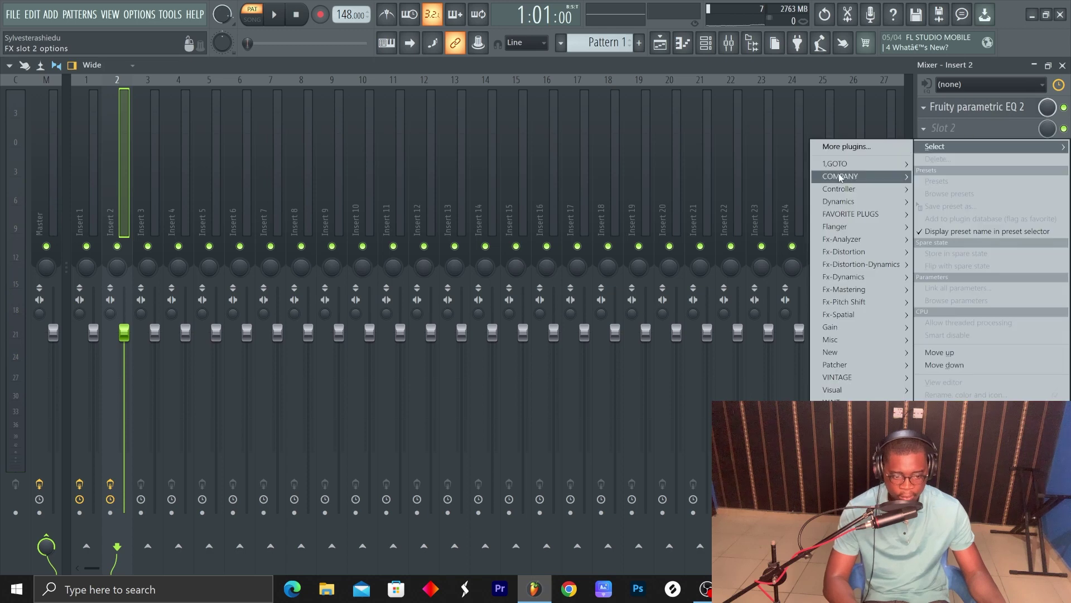
mouse_move(842, 165)
mouse_move(803, 194)
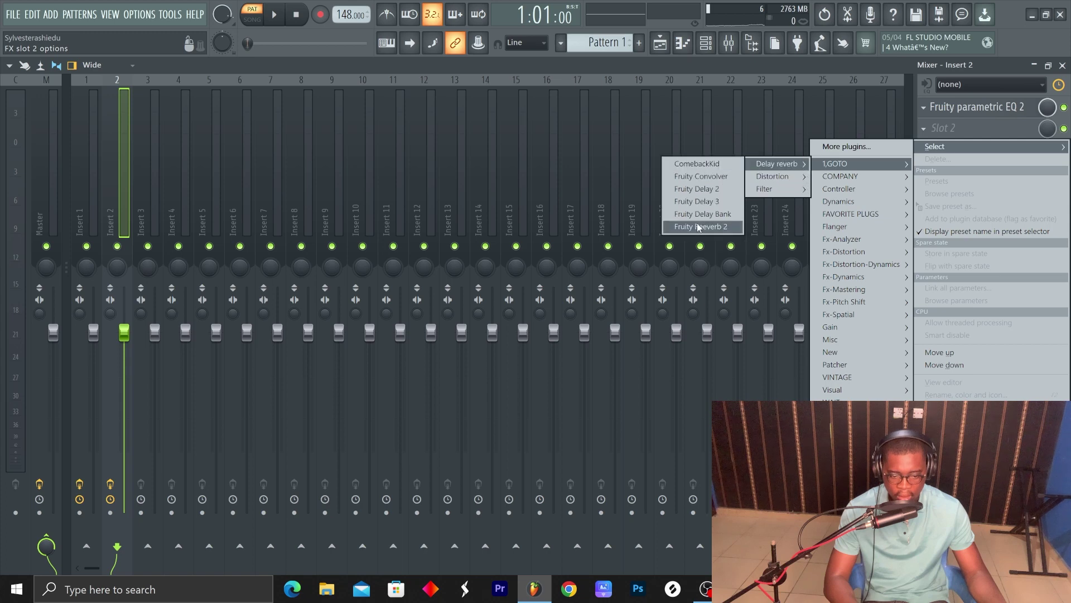
left_click(697, 226)
key("space")
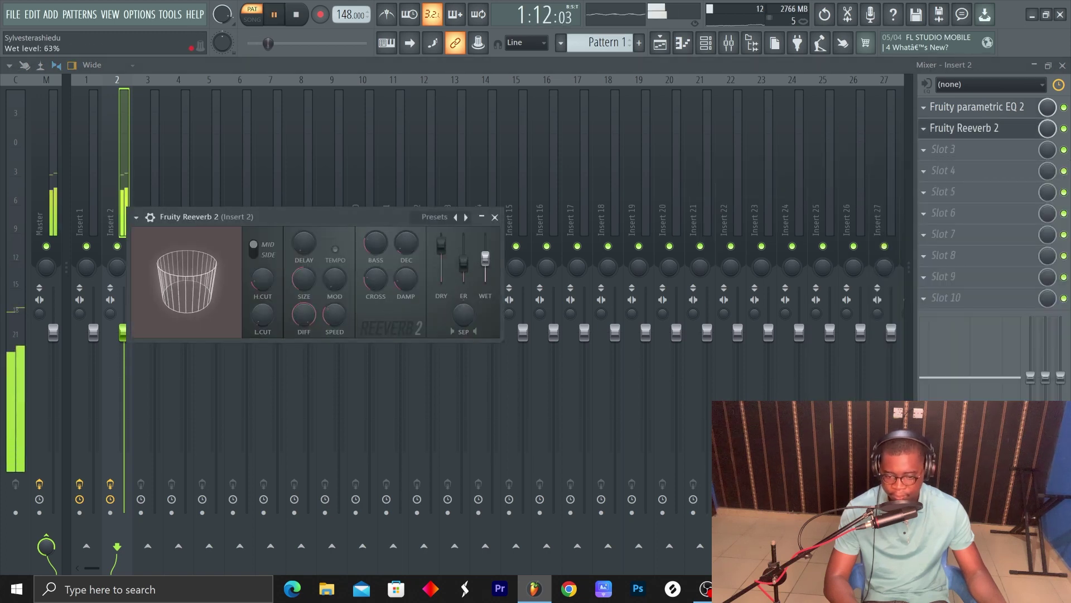
left_click(494, 217)
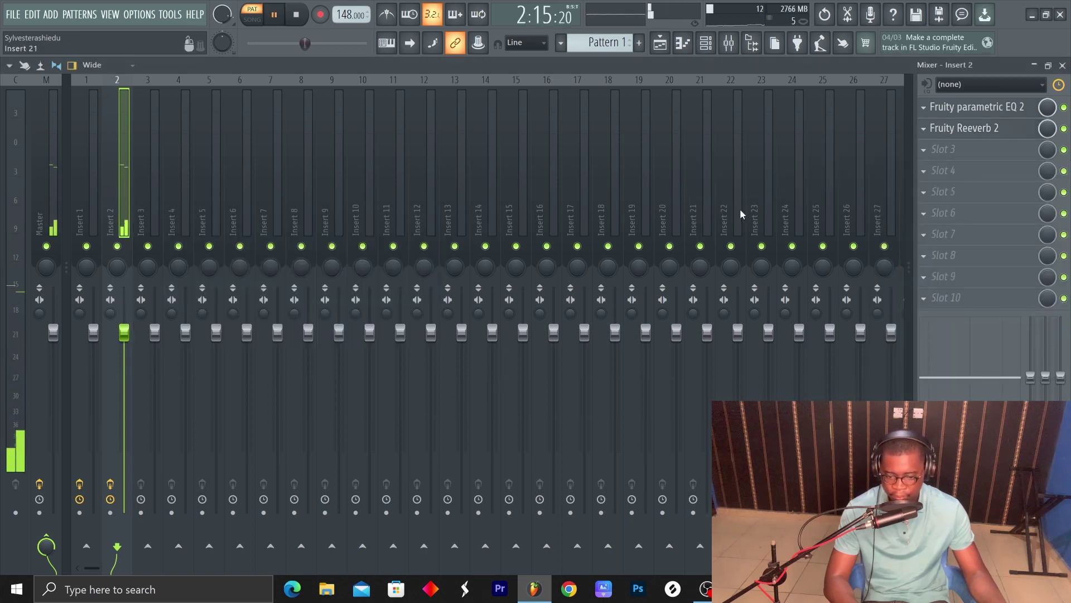
- Load HalfTime in the third effect slot of mixer track 2 and set its loop length to 1/2
left_click(931, 150)
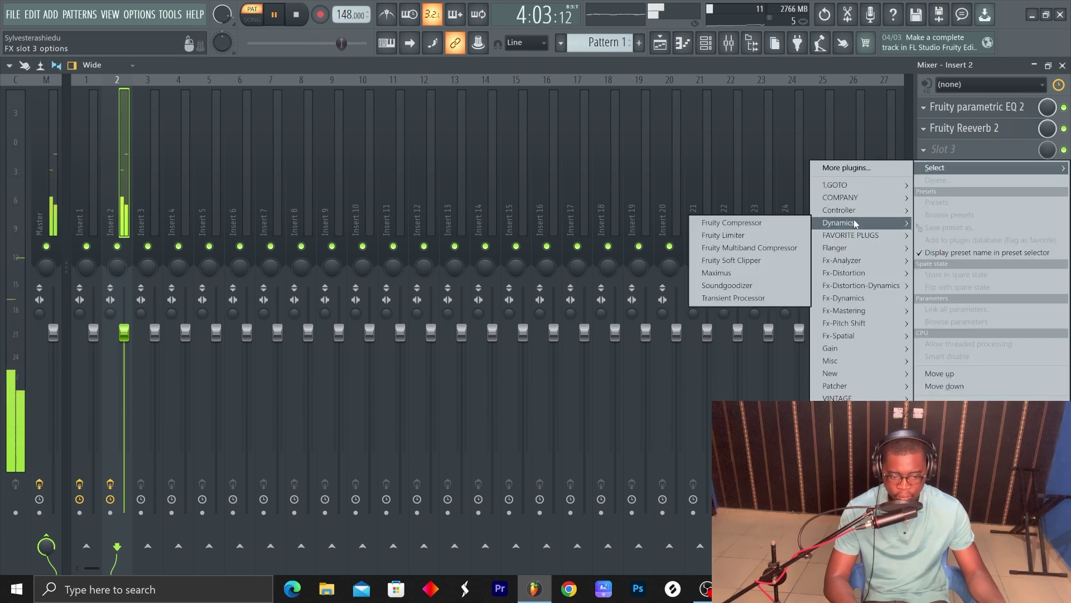
mouse_move(859, 235)
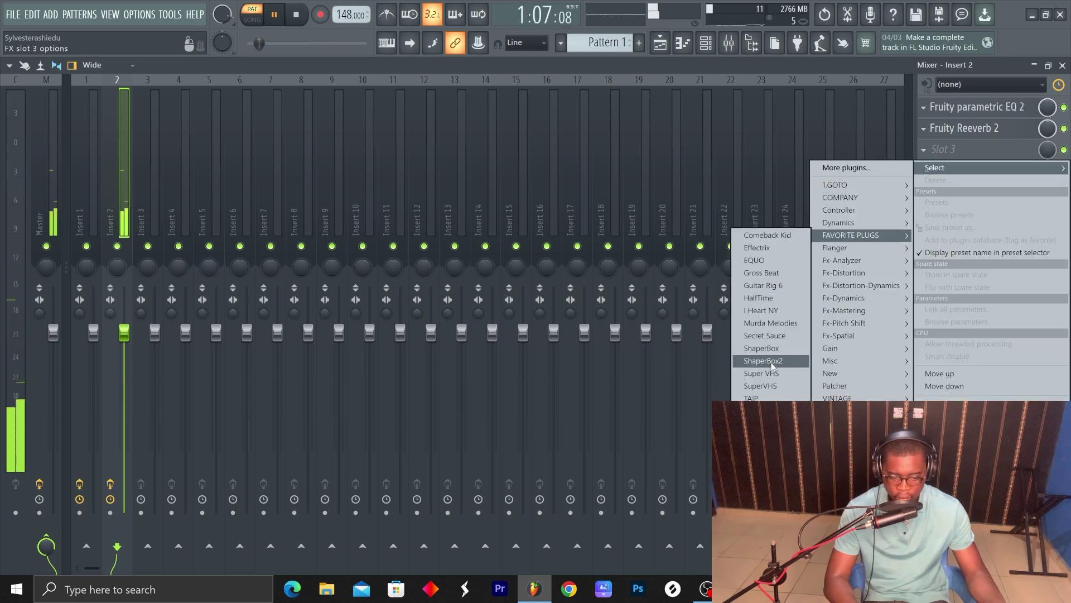
left_click(759, 298)
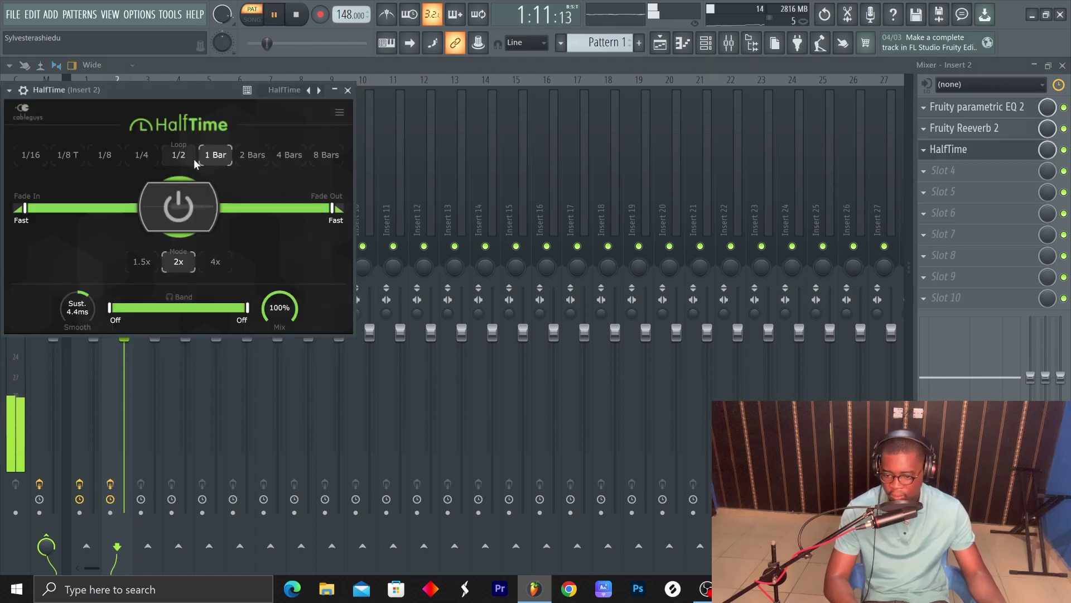
left_click(193, 158)
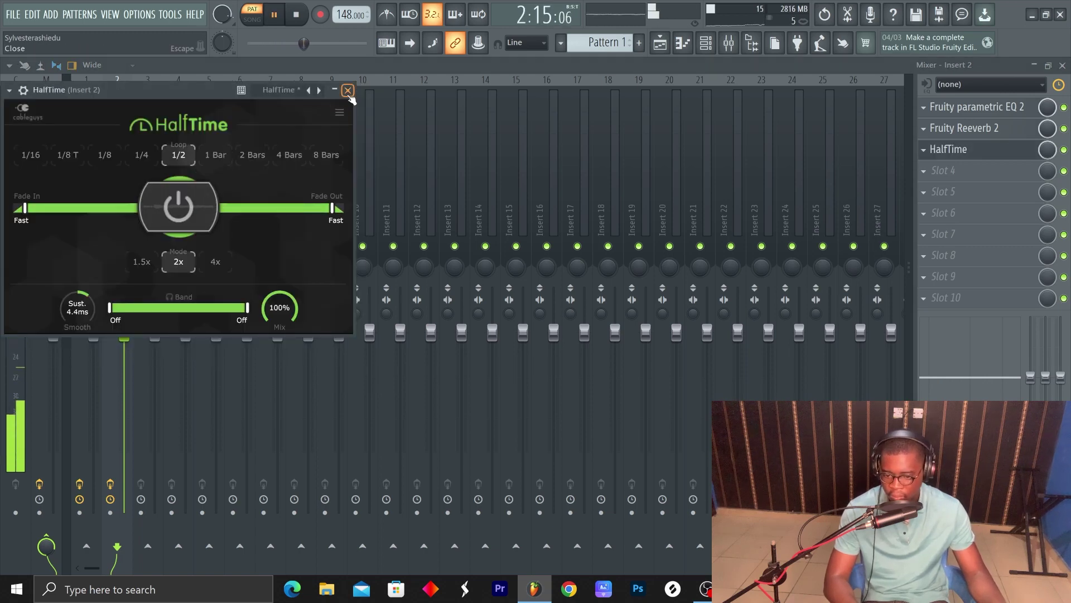
- Raise the high-pass cutoff of mixer track 2's EQ to 232 Hz, check the Mellotron V notes and stop playback
left_click(959, 111)
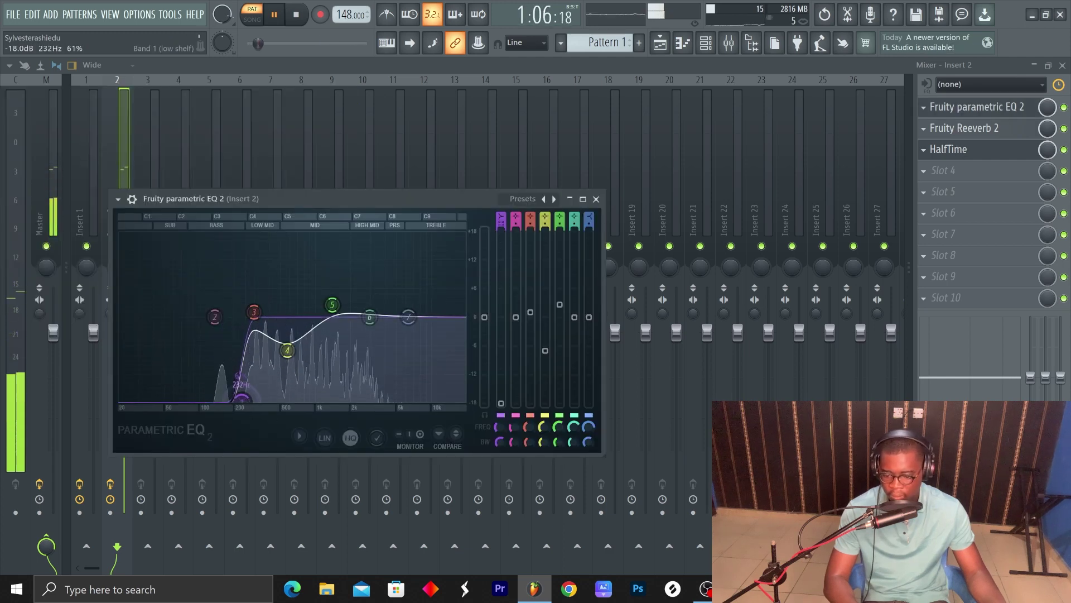
left_click(706, 42)
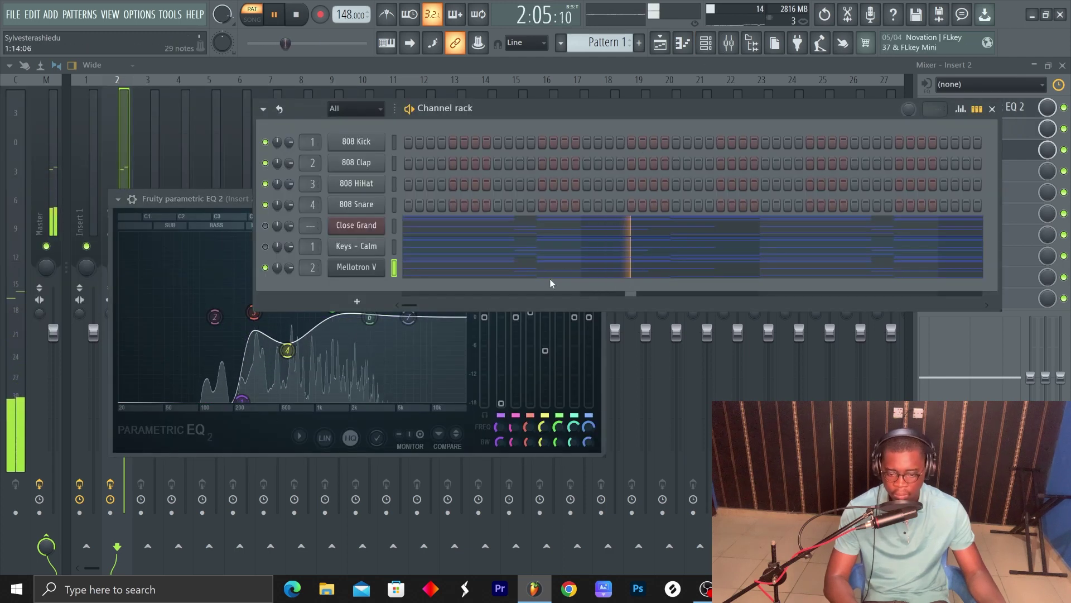
left_click(482, 268)
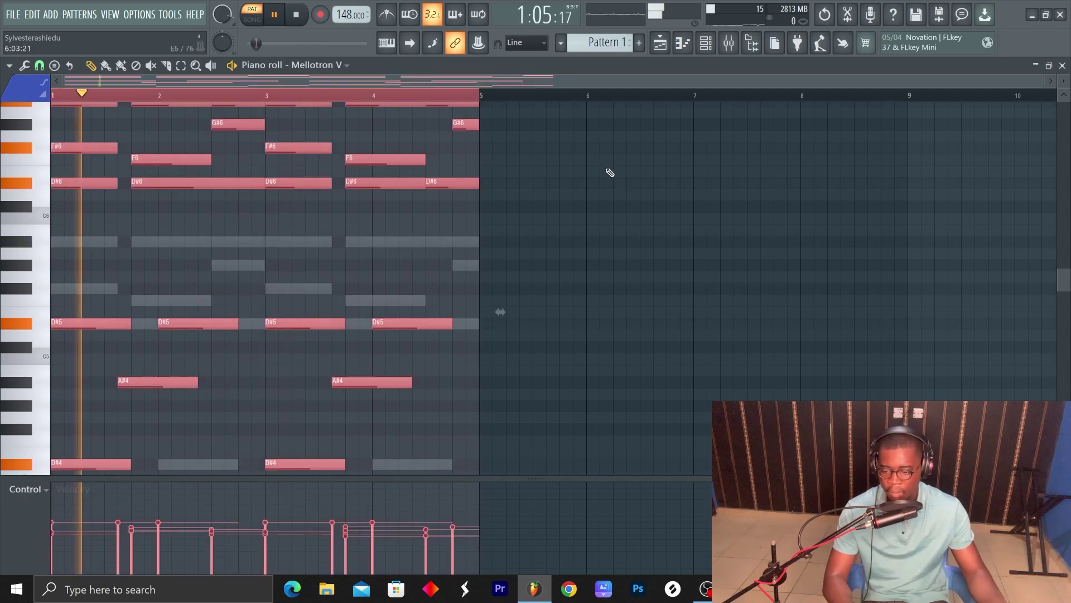
key("F9")
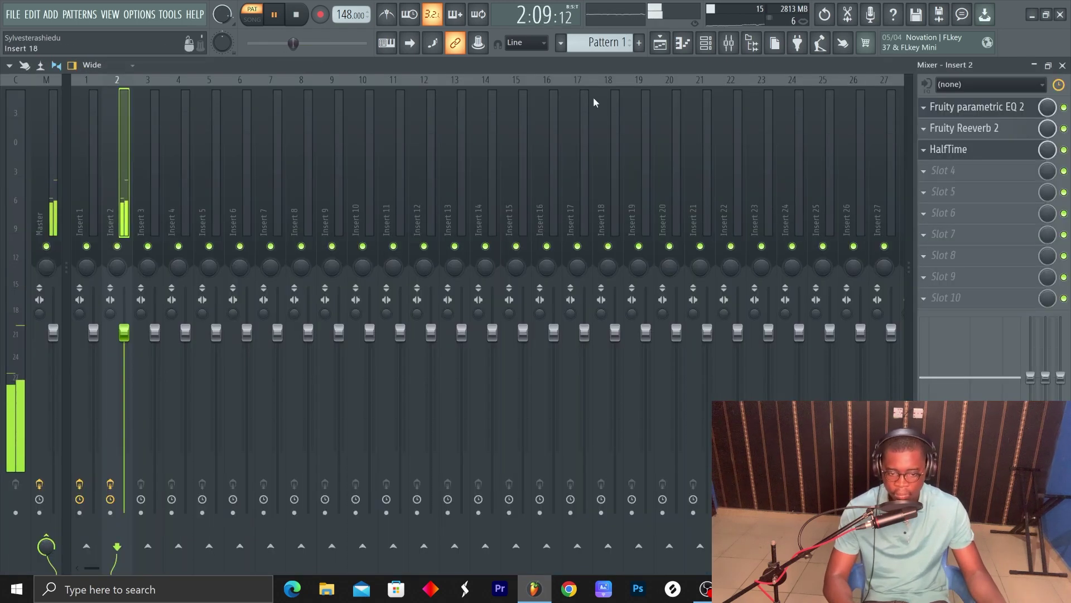
key("space")
- Reopen Fruity parametric EQ 2 on mixer track 2 to check its curve, and close it
left_click(979, 122)
left_click(978, 121)
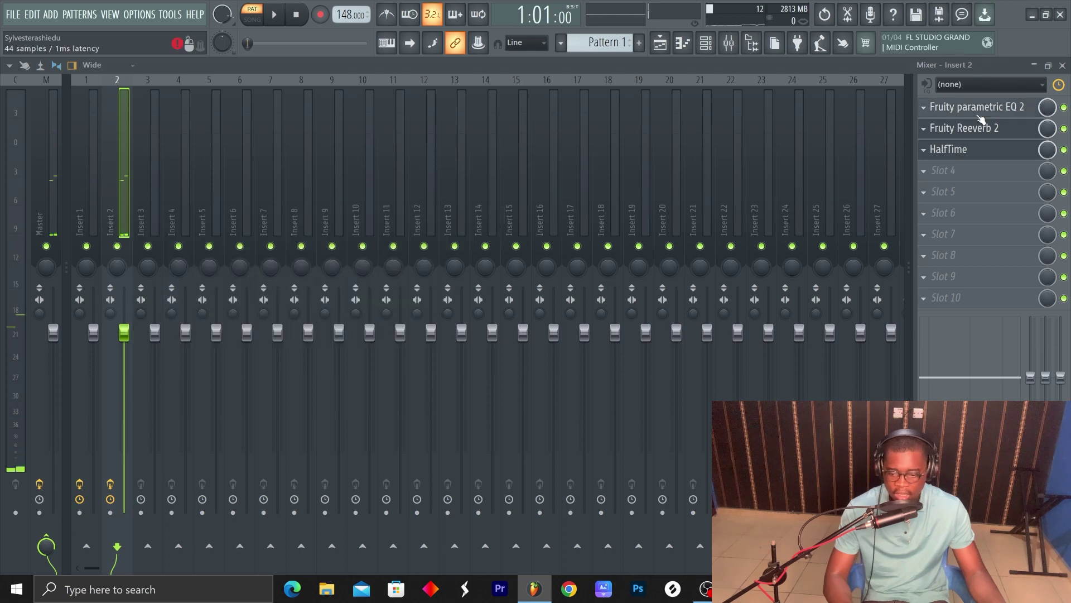
left_click(978, 115)
left_click(977, 115)
left_click(980, 117)
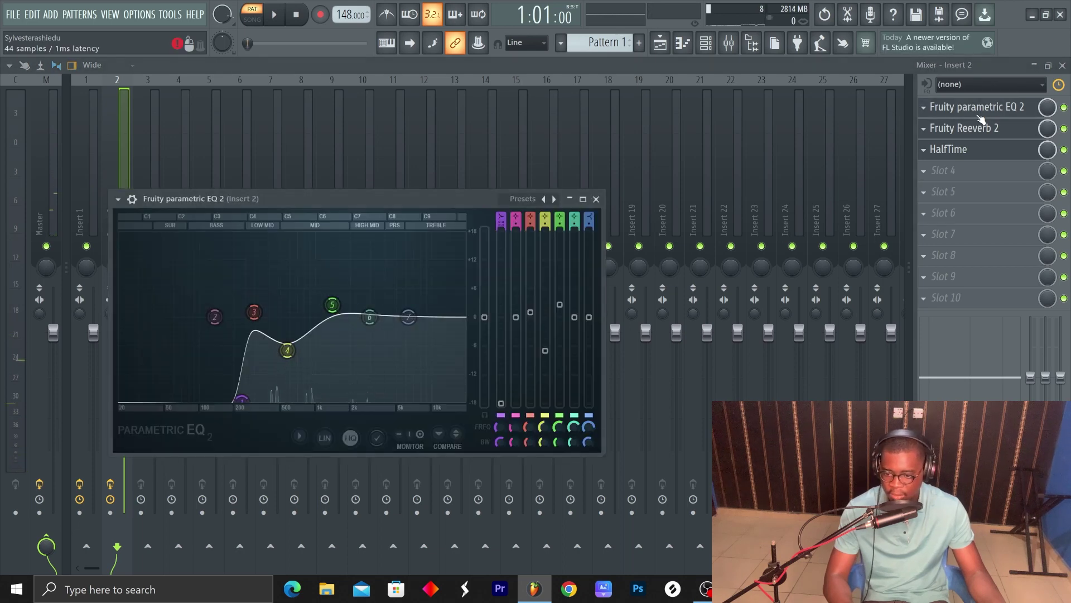
left_click(981, 118)
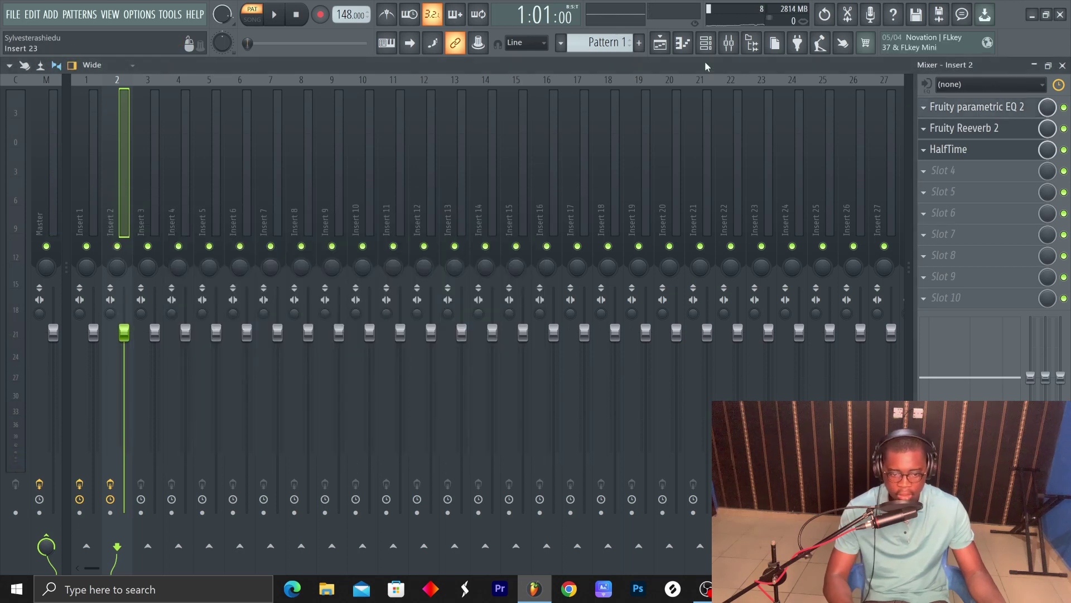
- Unmute the Keys - Calm channel in the channel rack and play it together with Mellotron V
left_click(712, 36)
key("space")
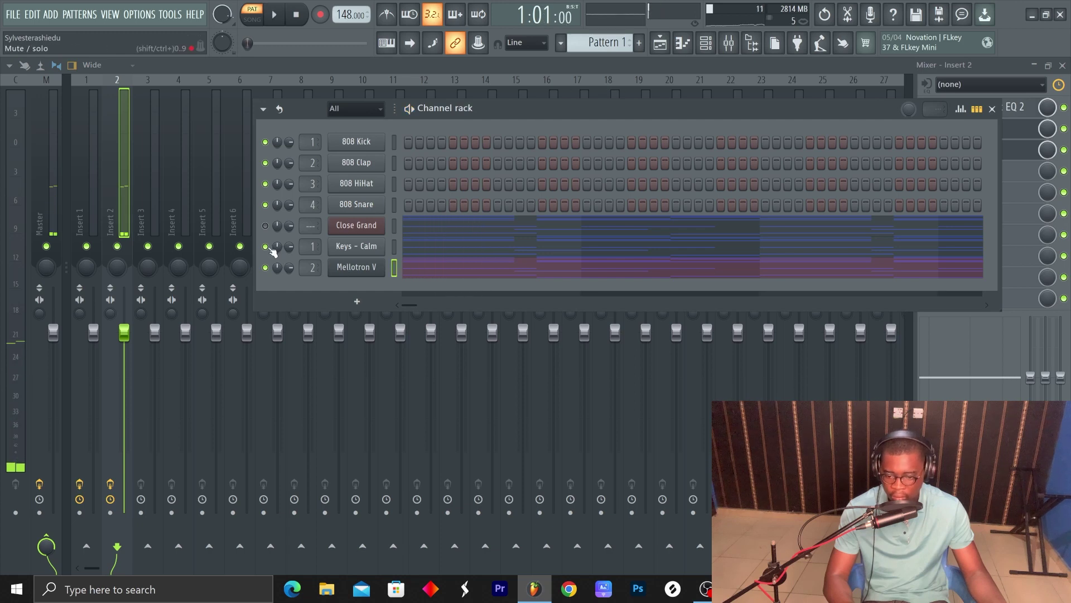
key("space")
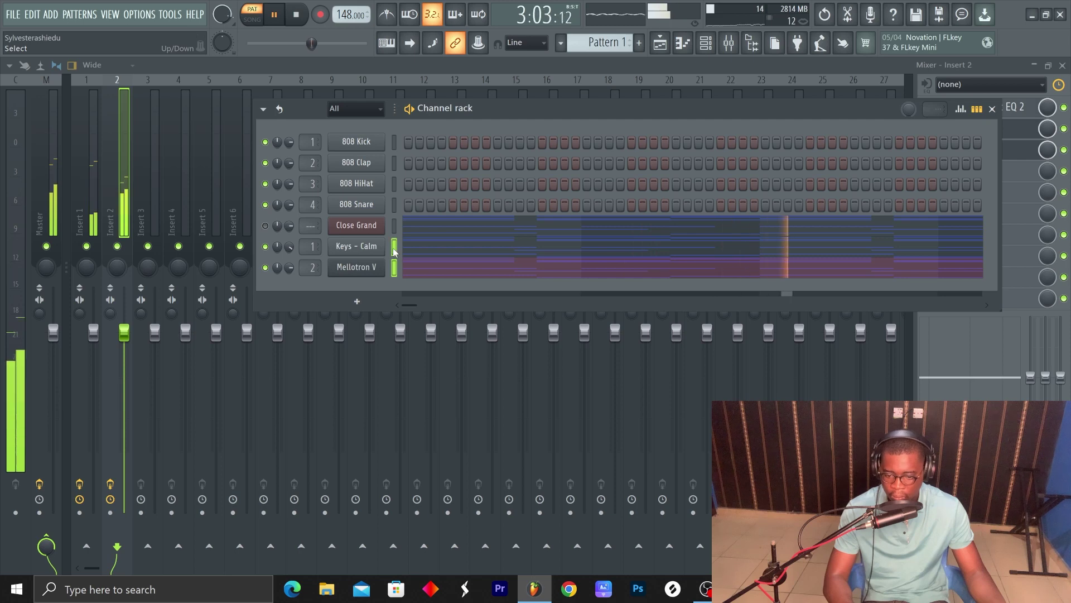
right_click(365, 228)
right_click(369, 229)
right_click(368, 229)
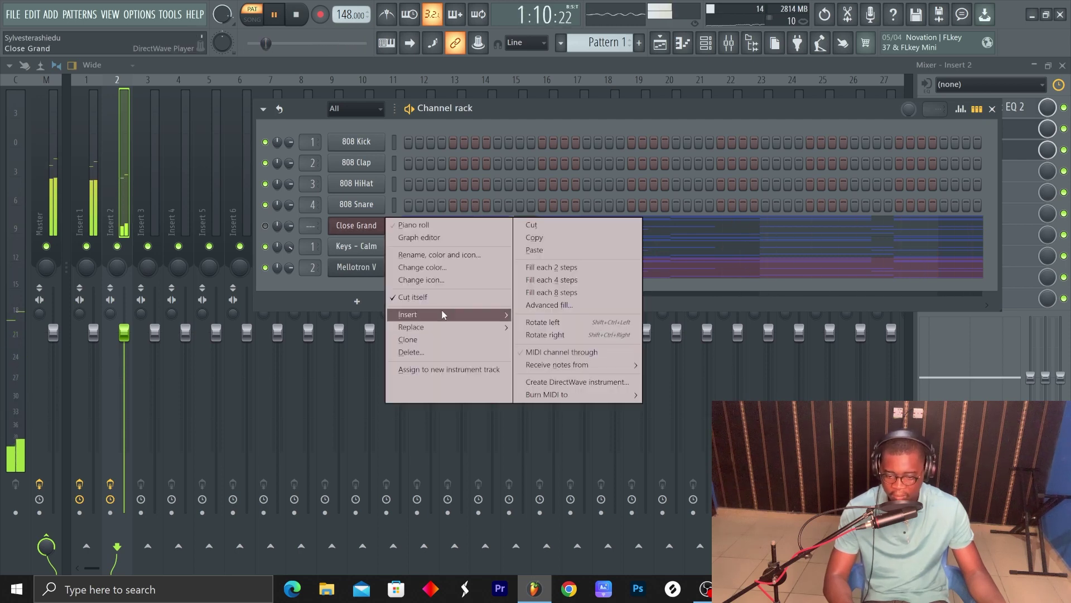
left_click(411, 352)
left_click(653, 226)
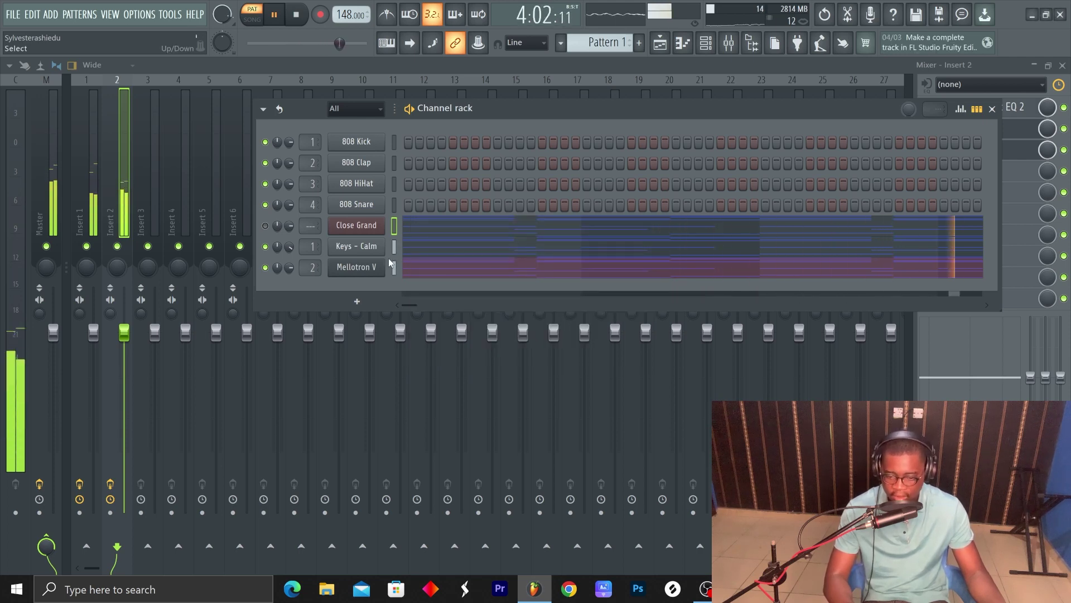
- Give the selected Keys - Calm and Mellotron V channels new colours, and split Pattern 1 by channel
left_click(266, 113)
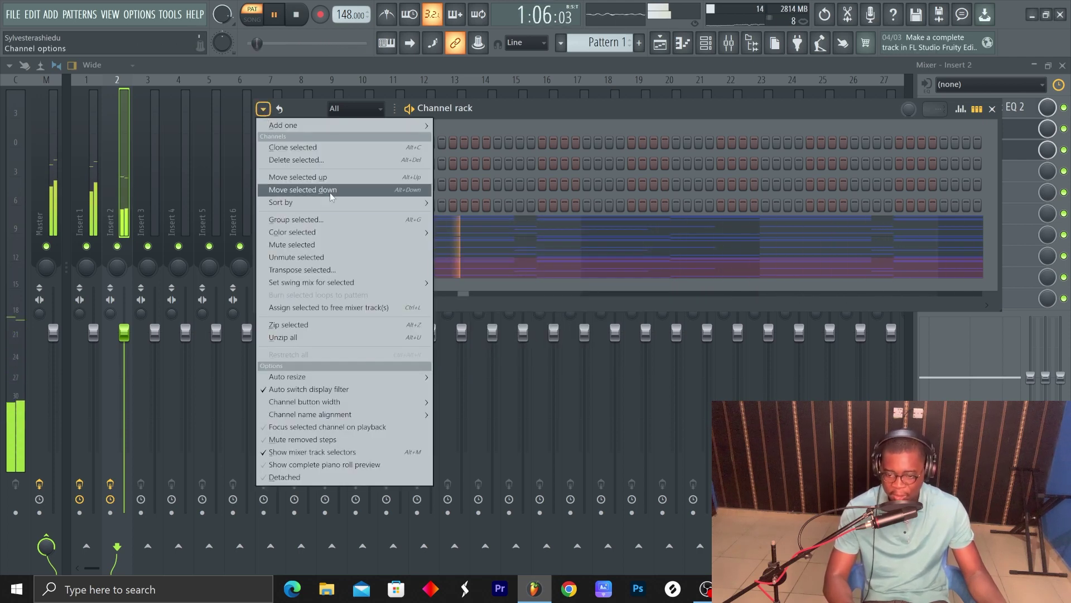
mouse_move(346, 231)
left_click(463, 244)
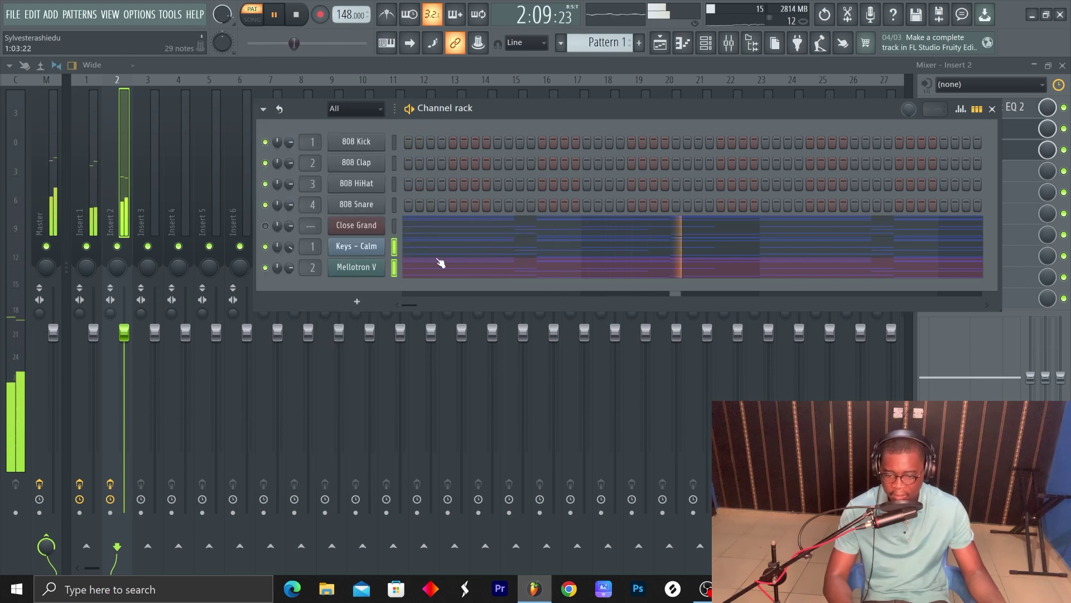
left_click(561, 44)
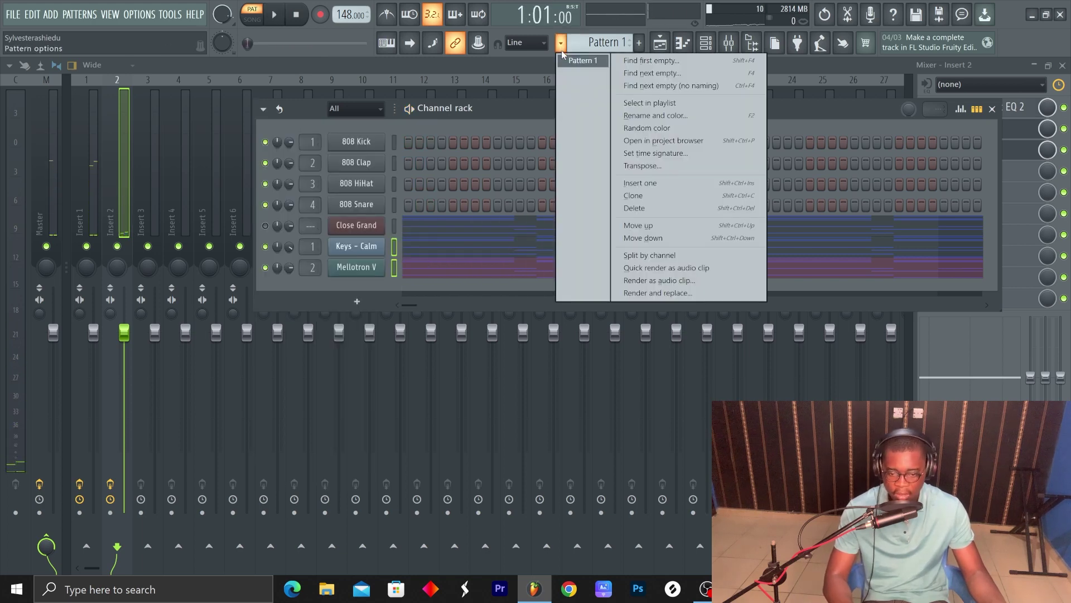
left_click(651, 256)
- Place the Keys - Calm and Mellotron V patterns at bar 1 on playlist tracks 1 and 2, and play them in song mode
left_click(661, 44)
key("space")
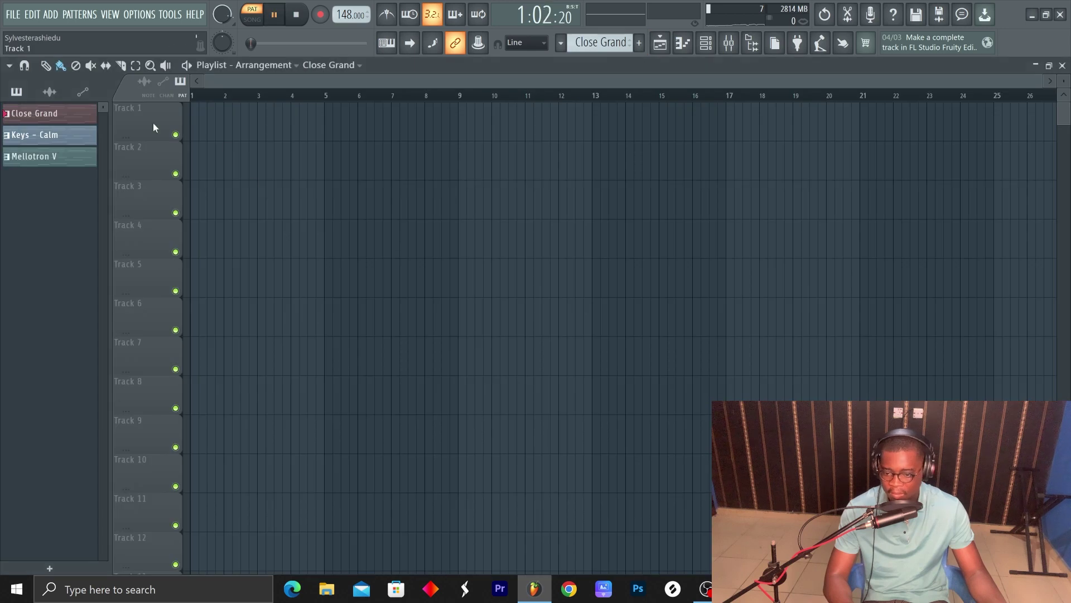
left_click_drag(170, 124, 161, 164)
key("l")
key("space")
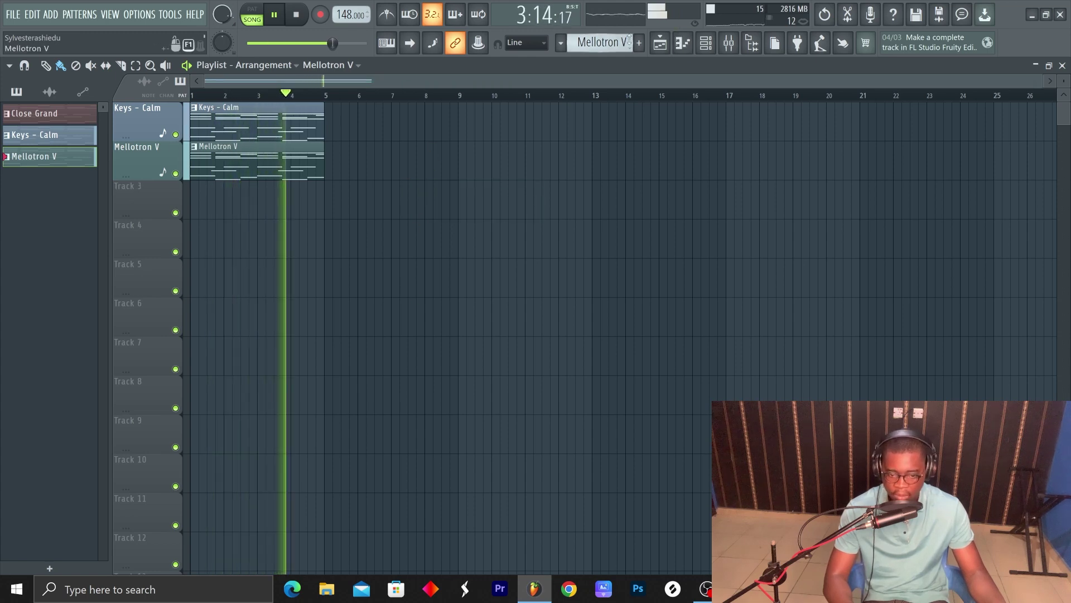
- Create a new empty pattern and place it on playlist track 3 from bar 1, four bars long
key("F4")
left_click(207, 224)
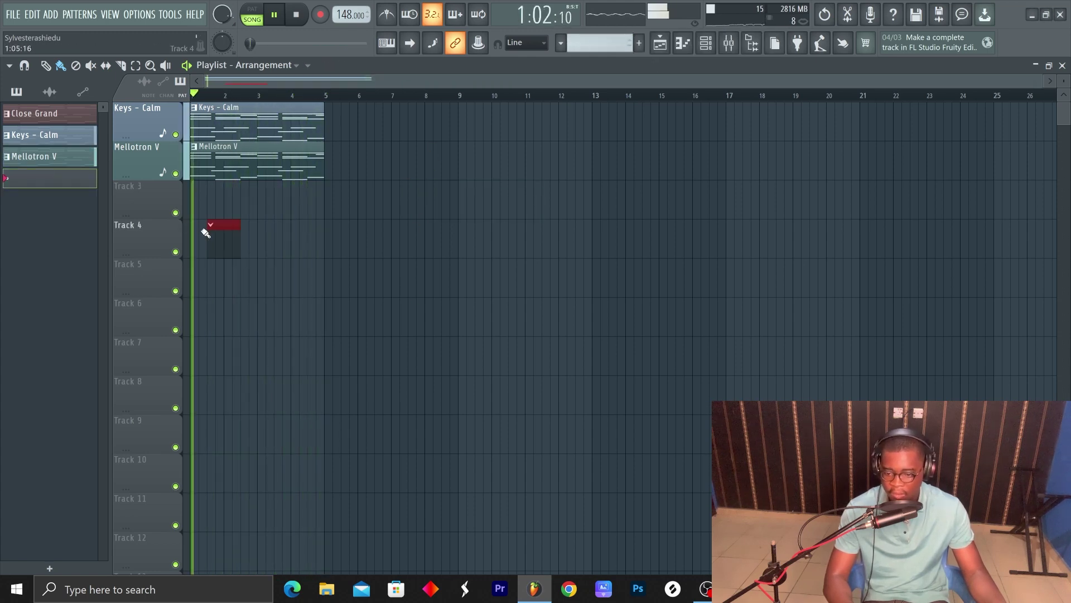
left_click_drag(234, 239, 219, 198)
key("space")
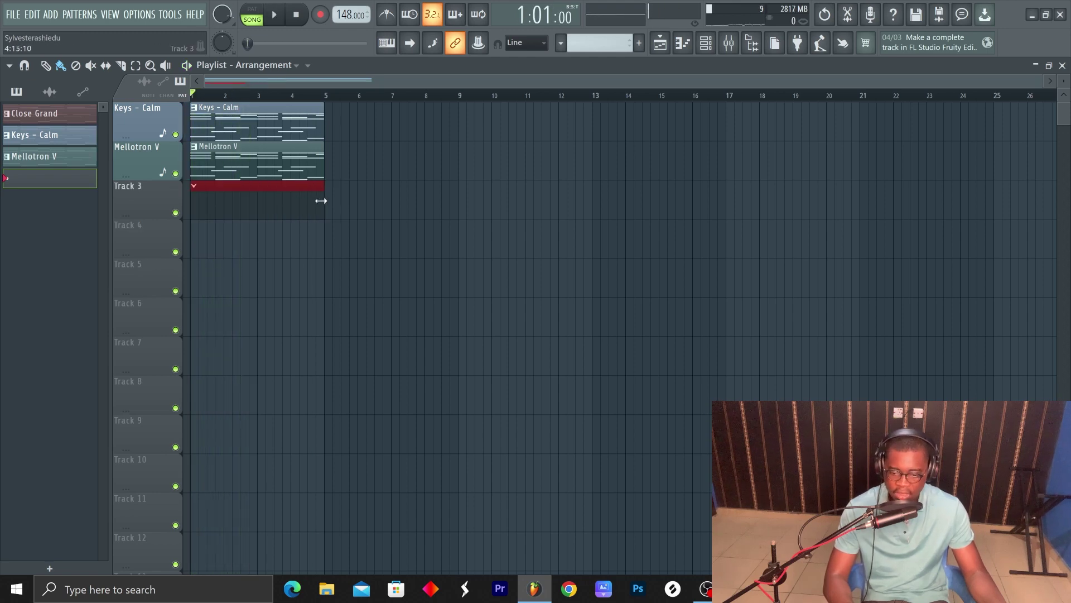
- Draw a three-beat F#5 note at bar 1 in the Keys - Attimi piano roll and raise its velocity to maximum
left_click(729, 47)
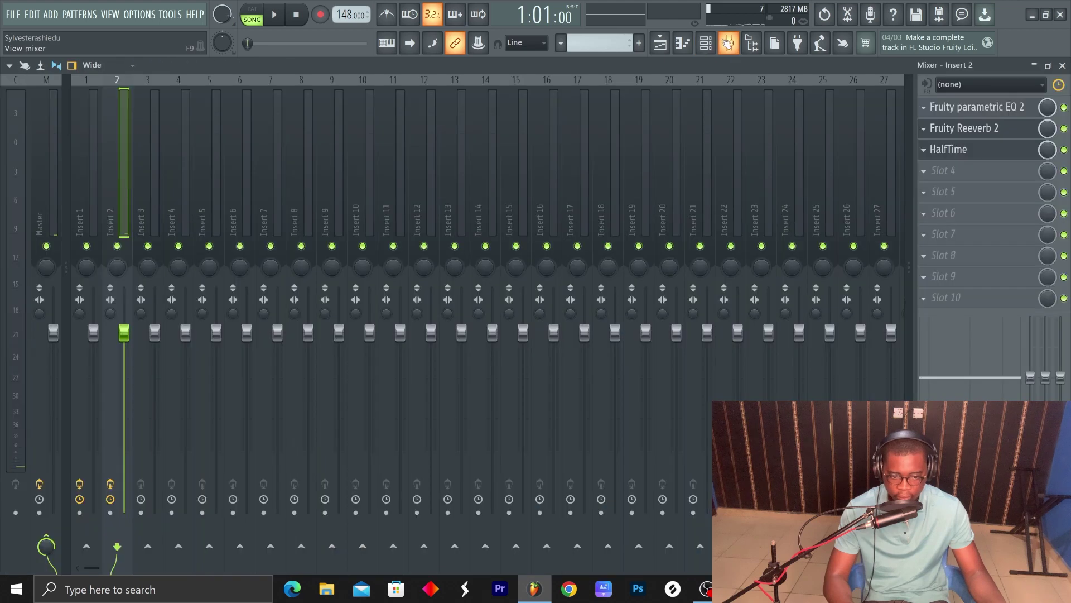
left_click(707, 47)
left_click(730, 47)
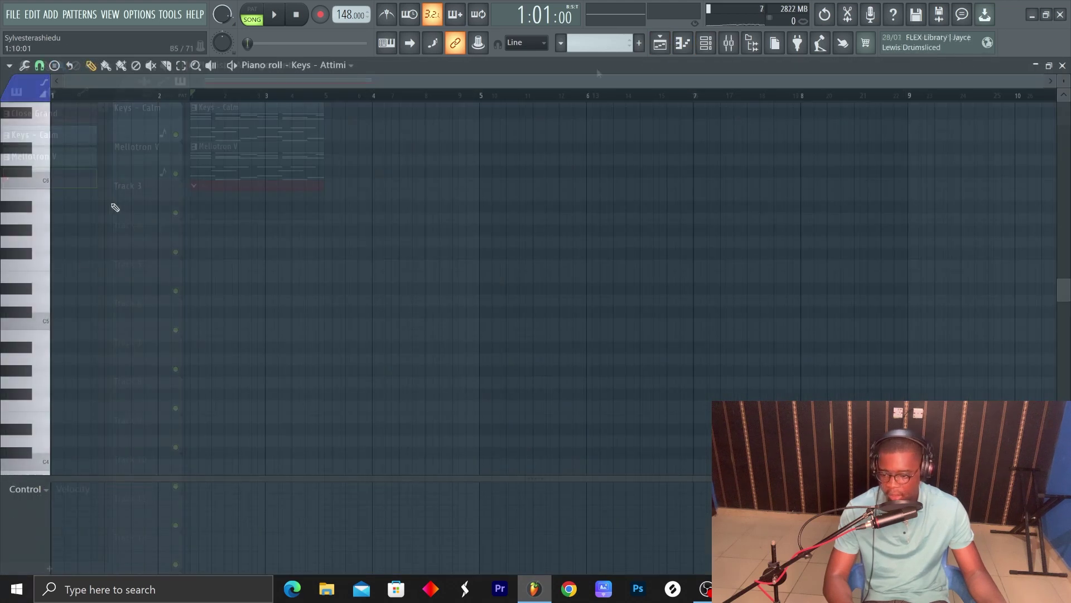
left_click(84, 252)
key("space")
left_click_drag(83, 252, 67, 252)
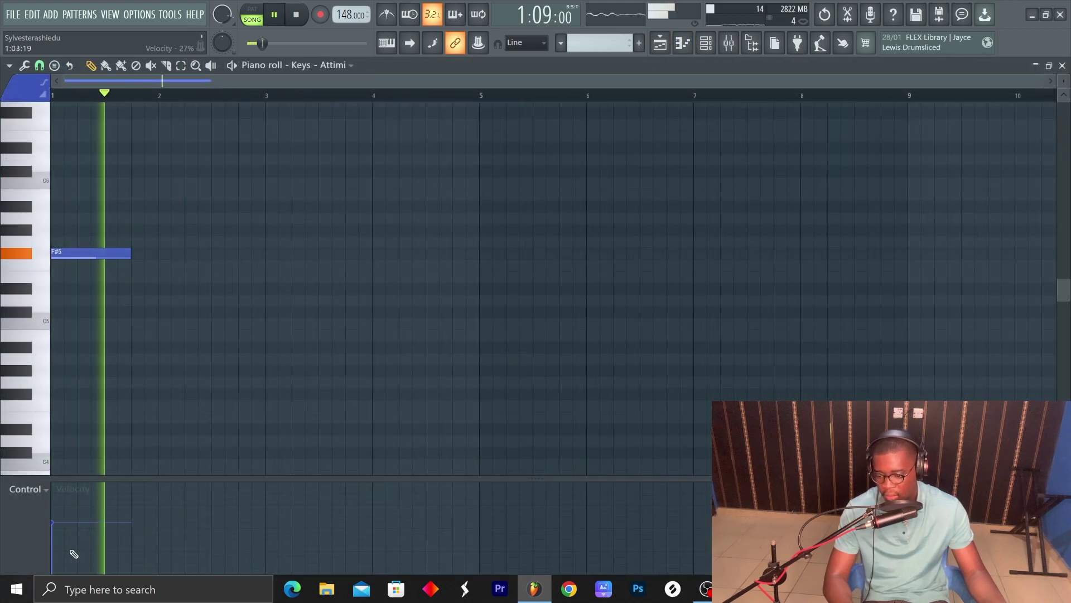
left_click_drag(70, 548, 73, 468)
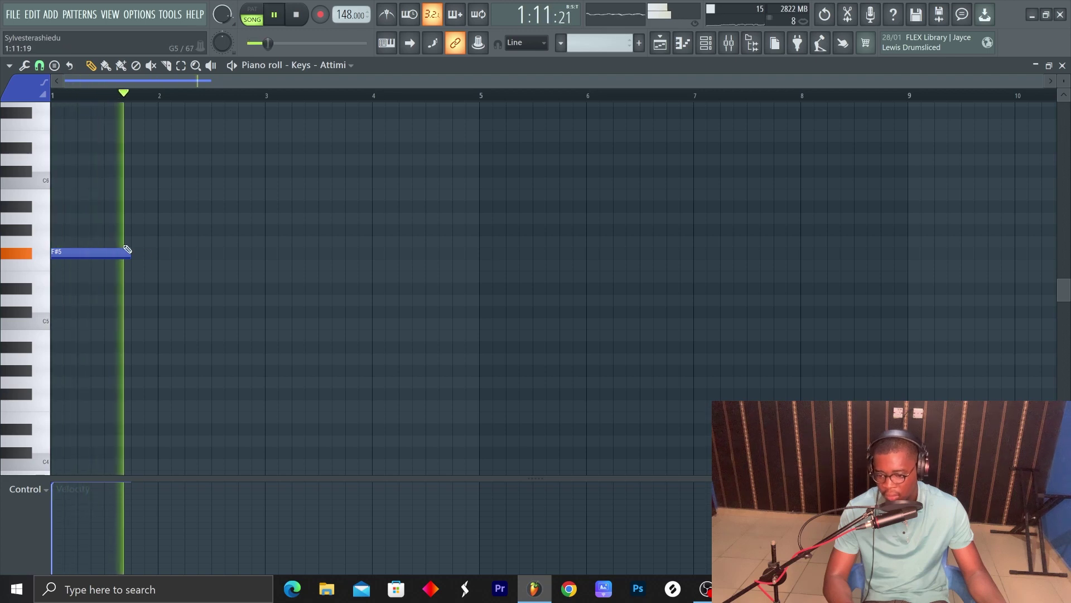
key("space")
- Add a three-beat A#5 note at bar 2 and a matching F#5 note at bar 3, checking them in playback
left_click(161, 193)
left_click_drag(161, 193, 162, 205)
key("space")
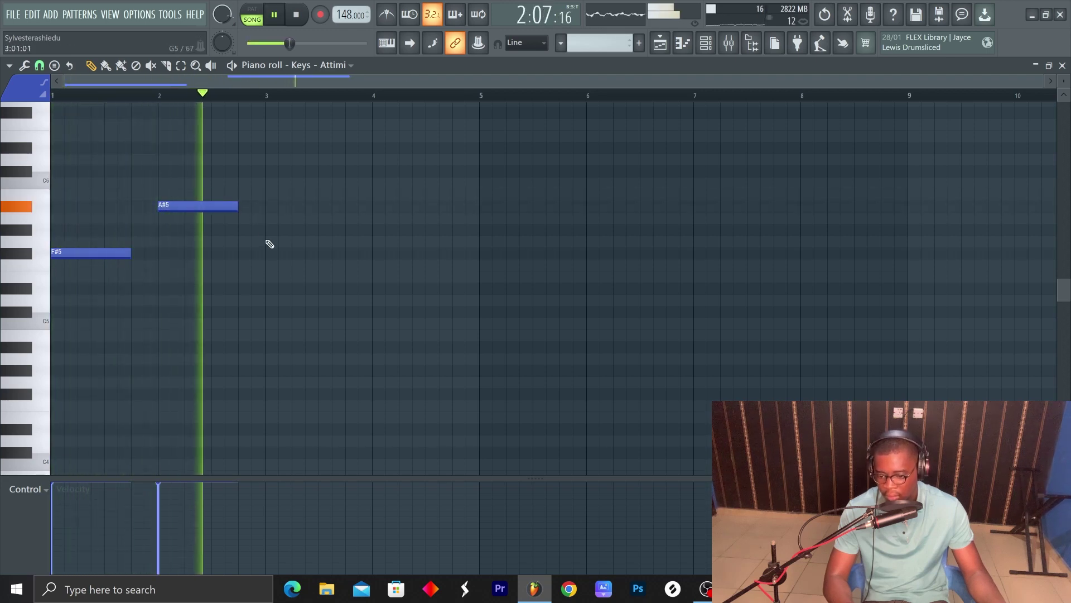
key("space")
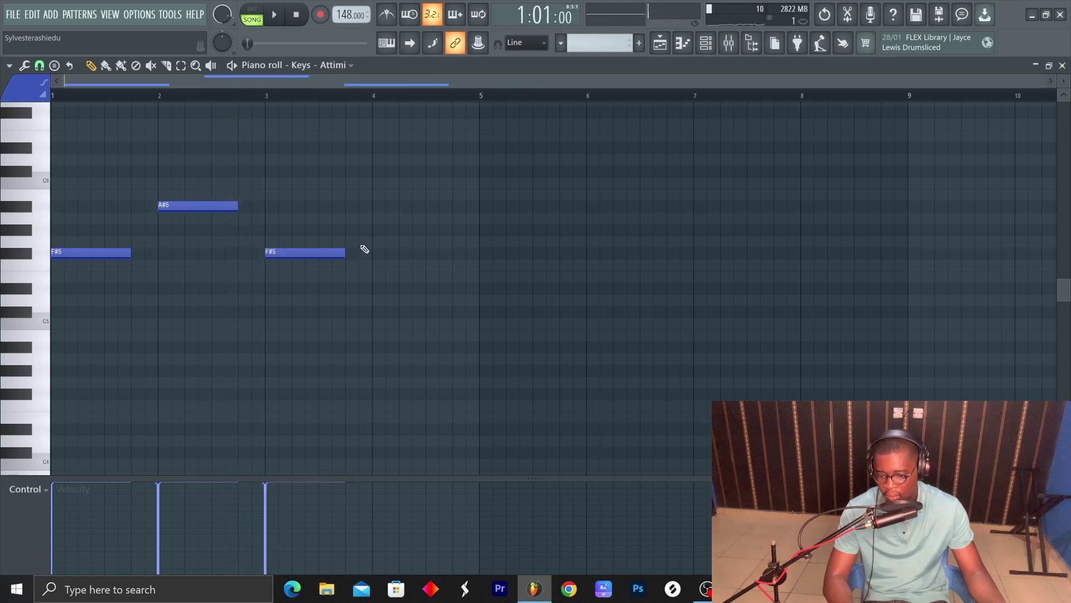
key("space")
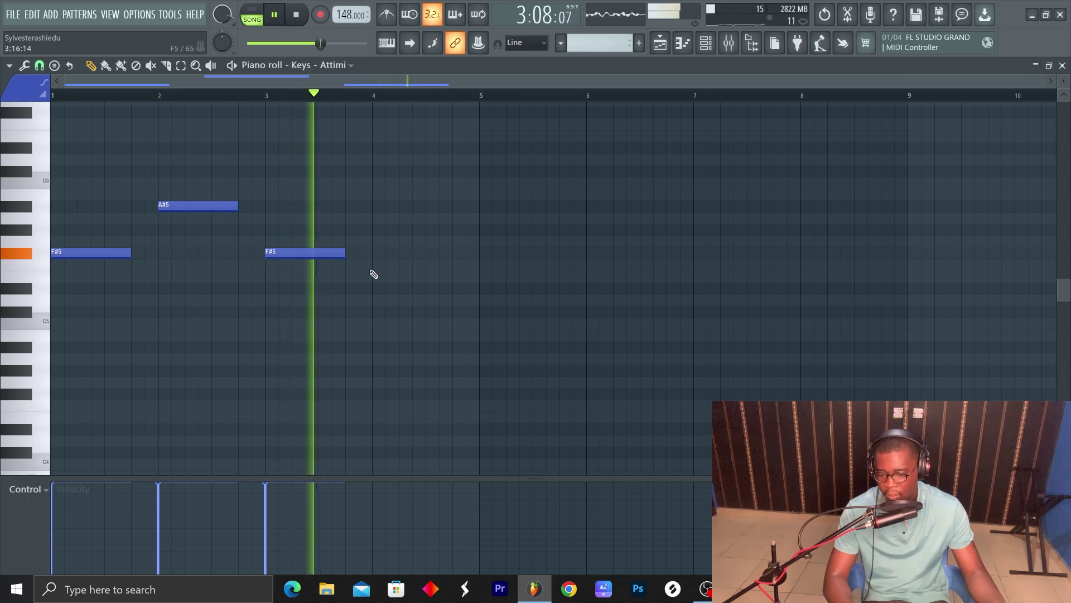
- Add an A#5 note at bar 4 shortened to two beats, followed by a two-beat G#5 note ending at bar 5
left_click(396, 205)
key("space")
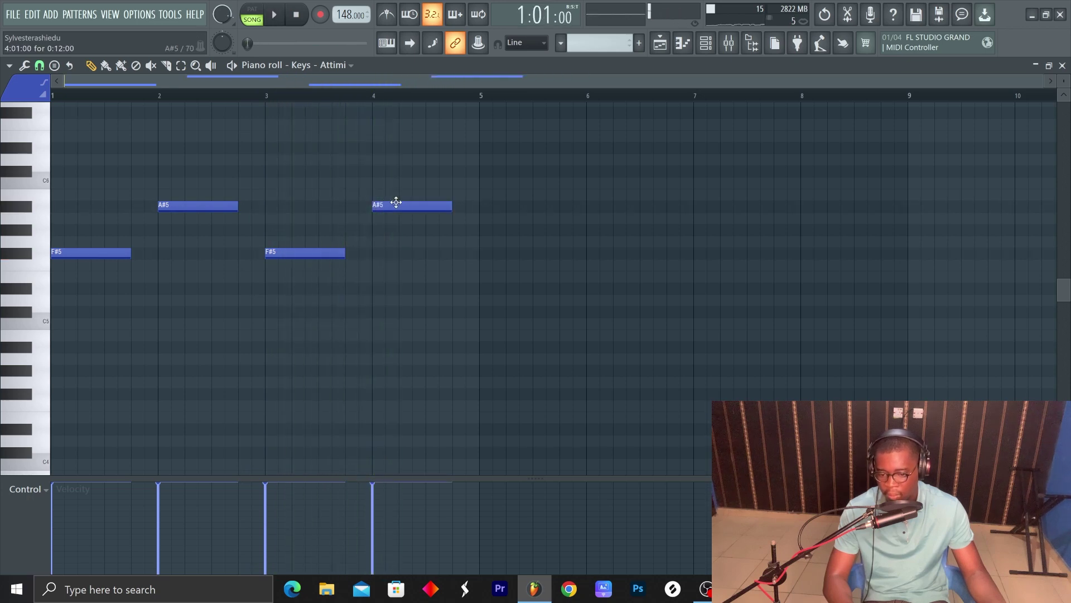
key("space")
mouse_move(430, 215)
left_mouse_down()
mouse_move(430, 224)
mouse_move(425, 211)
left_mouse_up()
left_click_drag(501, 230, 477, 231)
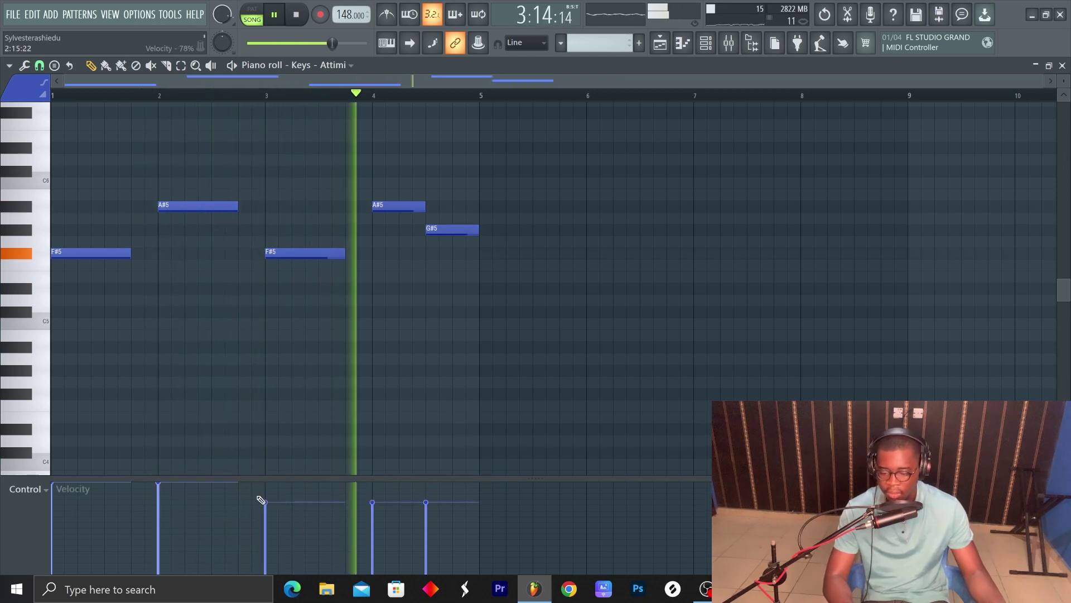
- Route the Keys - Attimi channel to mixer track 3 and lower that track's volume
left_click(728, 43)
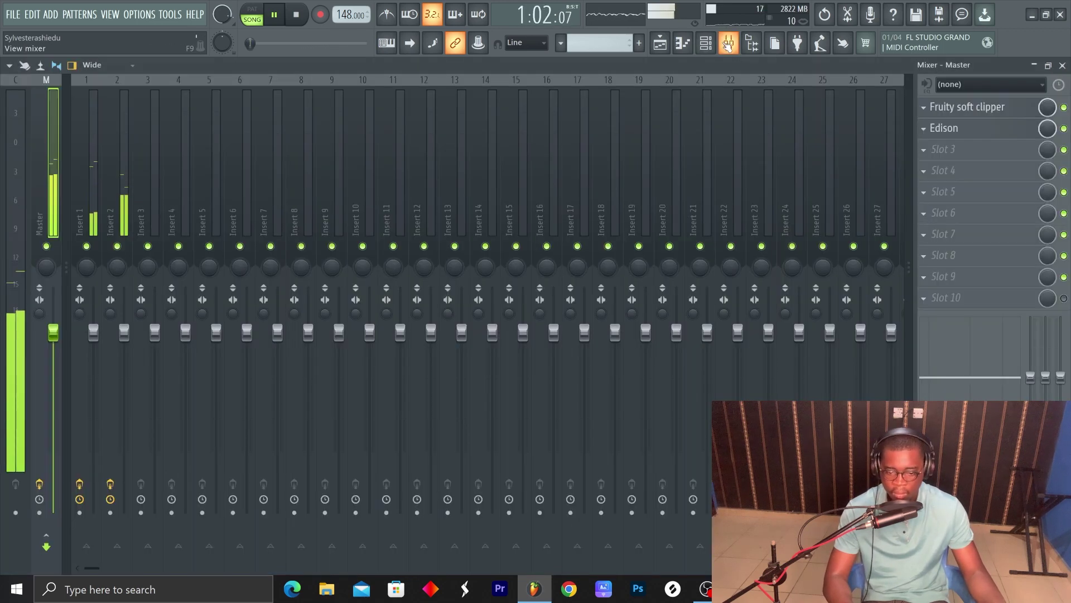
left_click(707, 43)
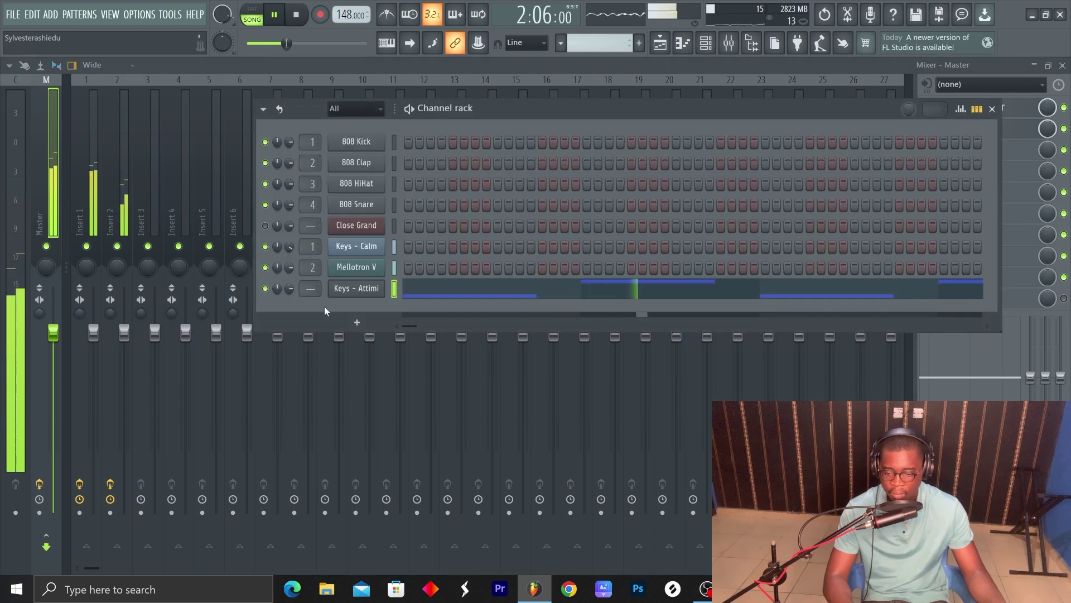
left_click_drag(310, 289, 310, 275)
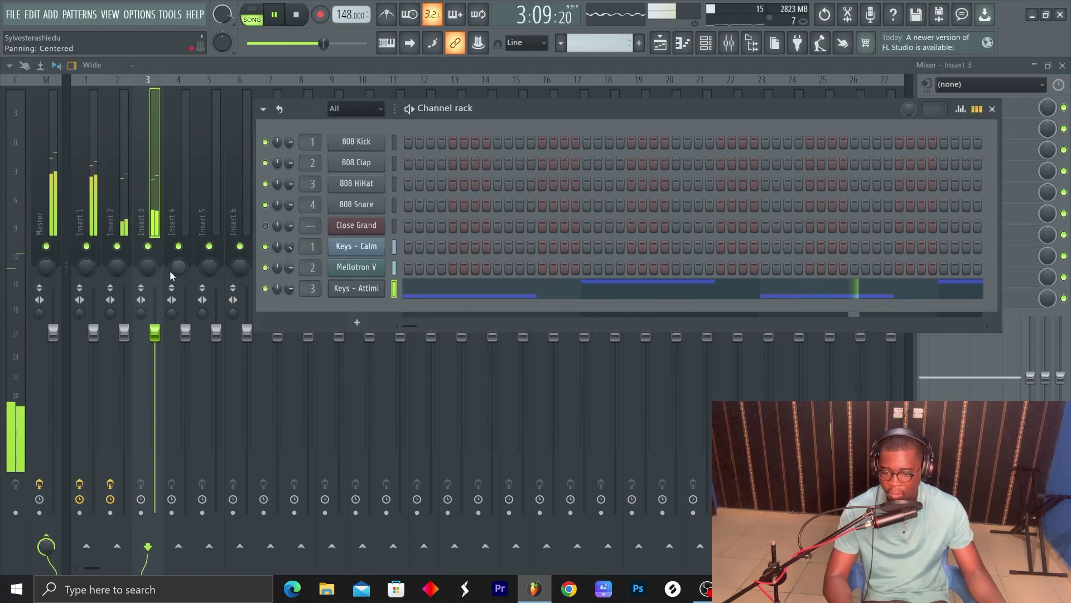
left_click_drag(162, 333, 162, 378)
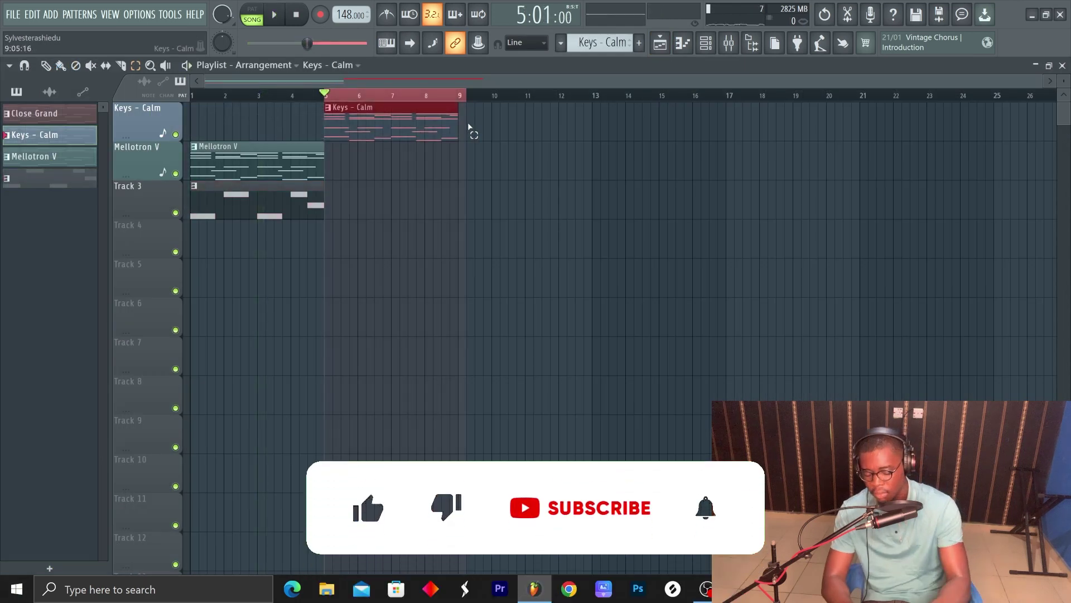
- Consolidate the Keys - Calm clip at bar 5 to a WAV audio clip and move the audio to bar 1 on track 1
key("ctrl+alt+c")
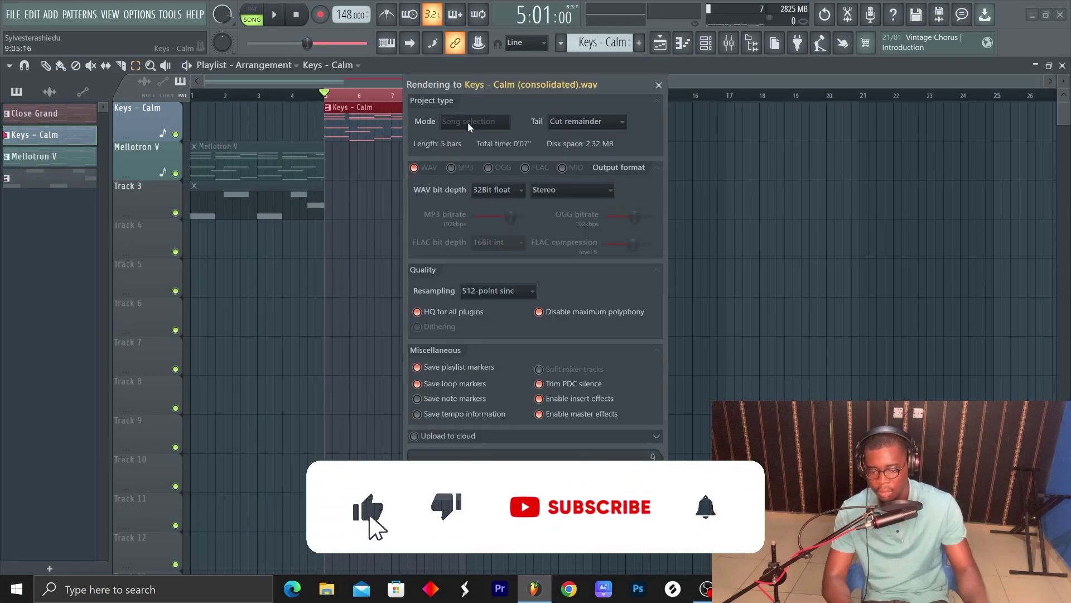
key("Return")
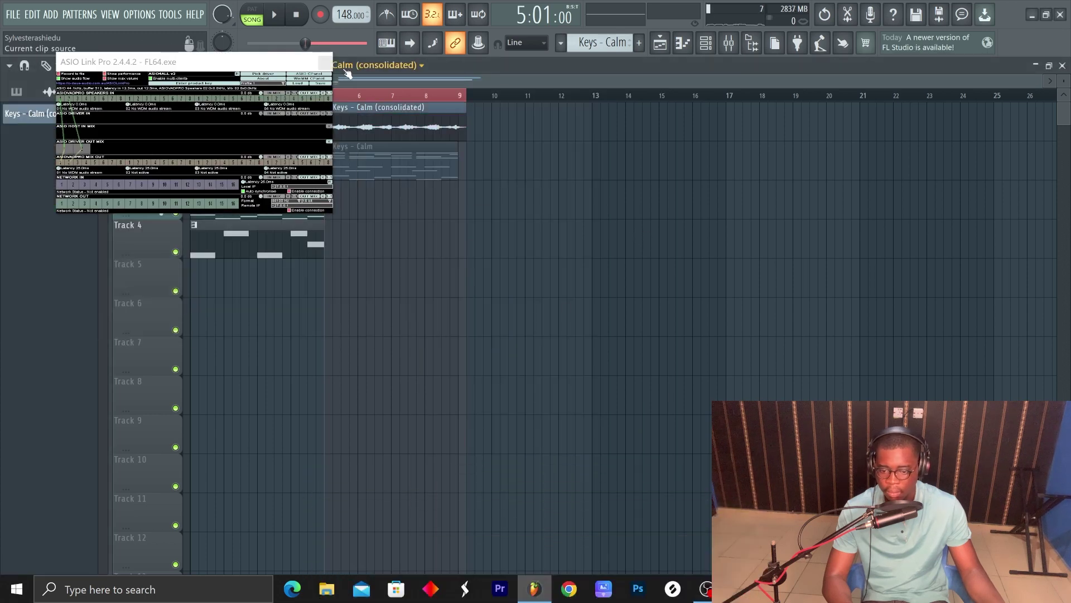
left_click(327, 62)
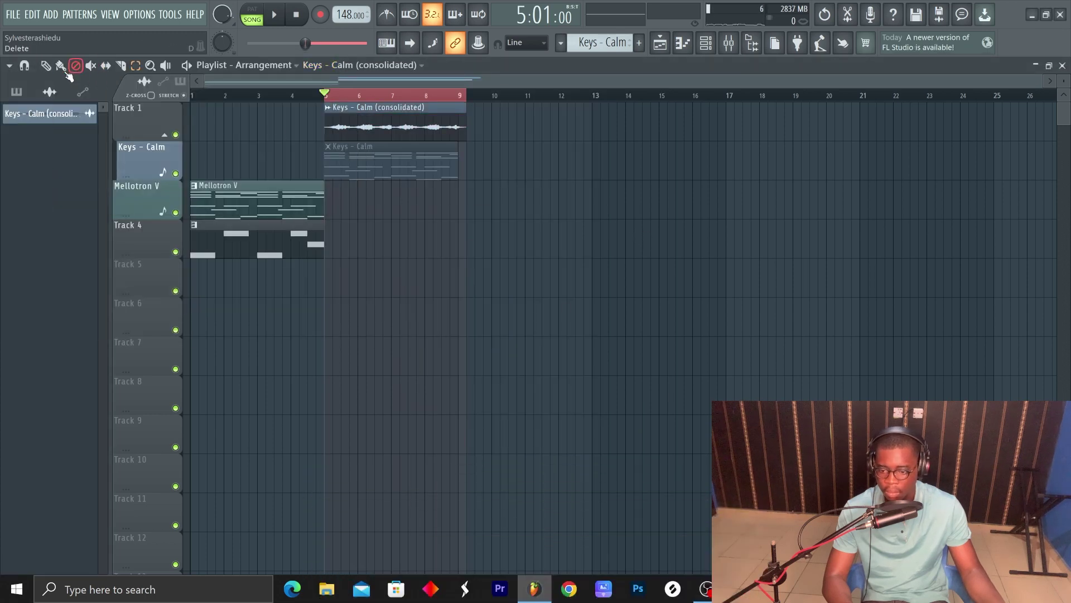
left_click_drag(421, 134, 225, 128)
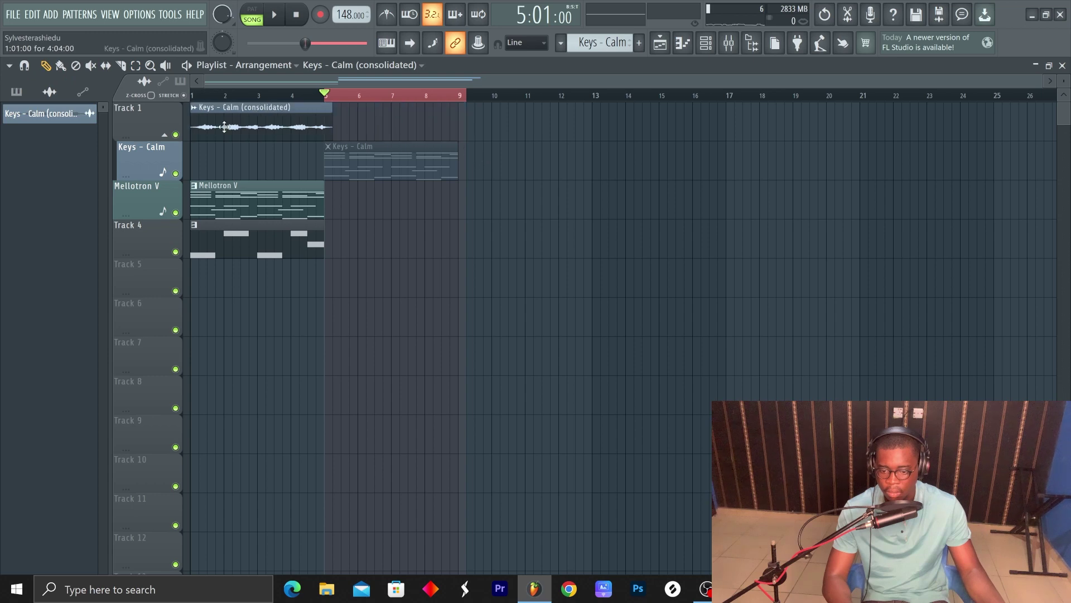
- Move the Mellotron V clip to bar 13 on its own track and clear the time selection
left_click_drag(254, 200, 536, 207)
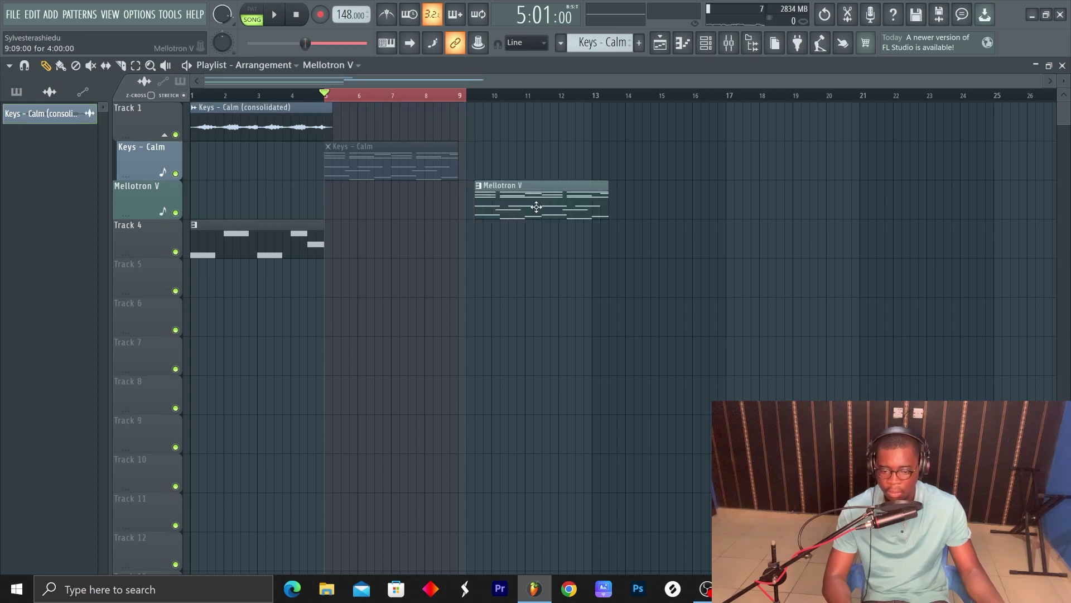
left_click(647, 210)
key("space")
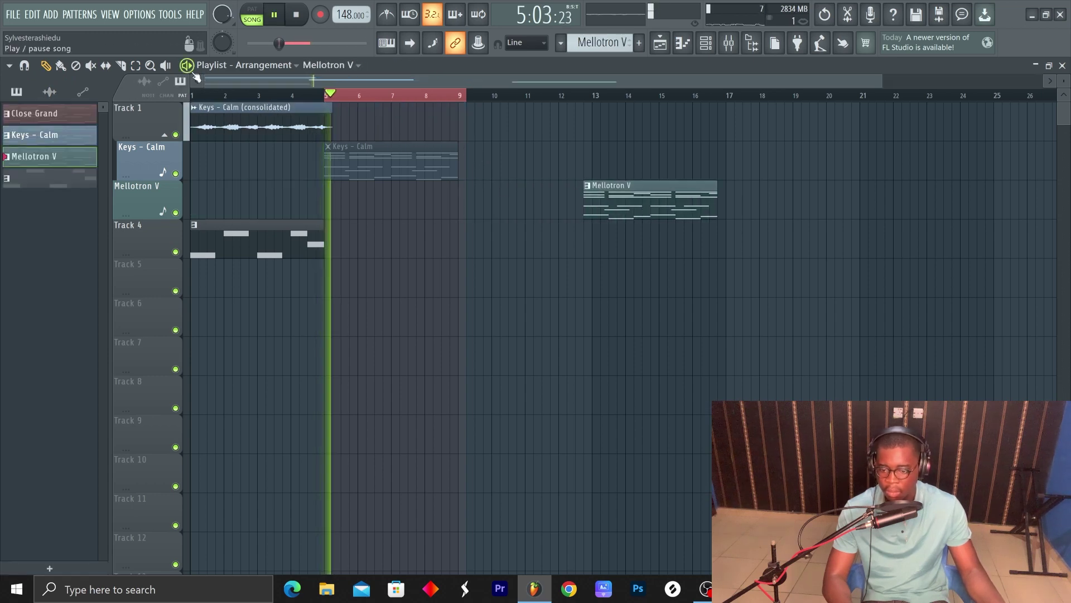
right_click(456, 97)
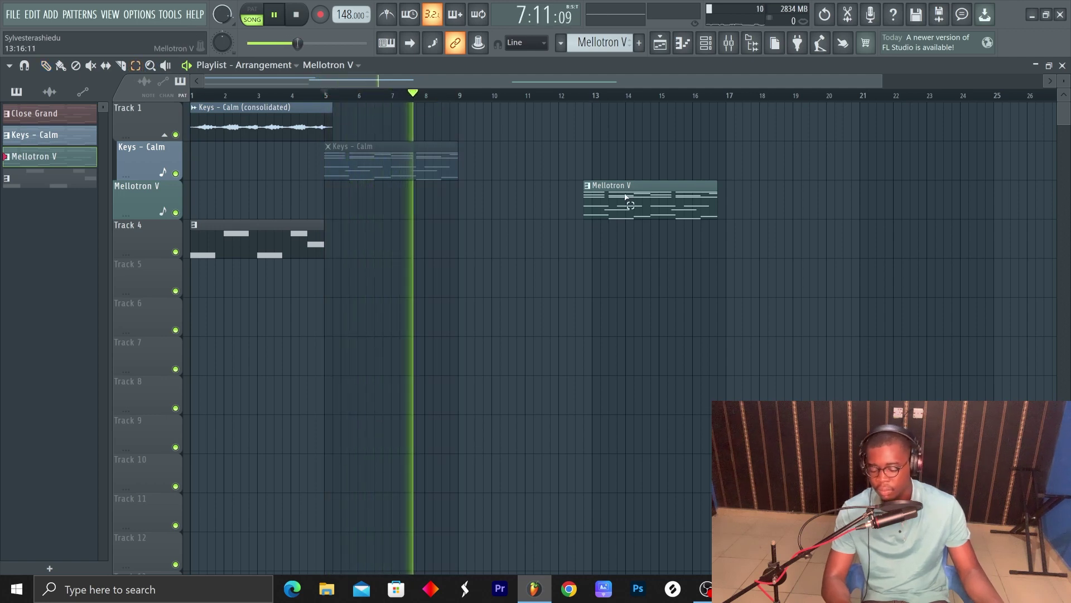
left_click_drag(625, 196, 633, 196)
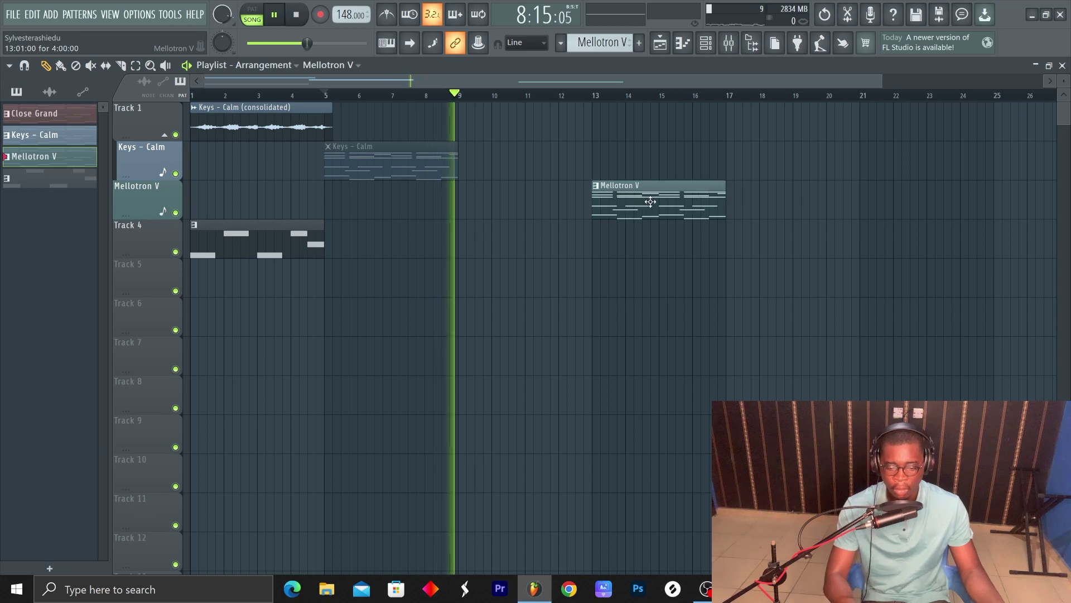
left_click(583, 95)
key("space")
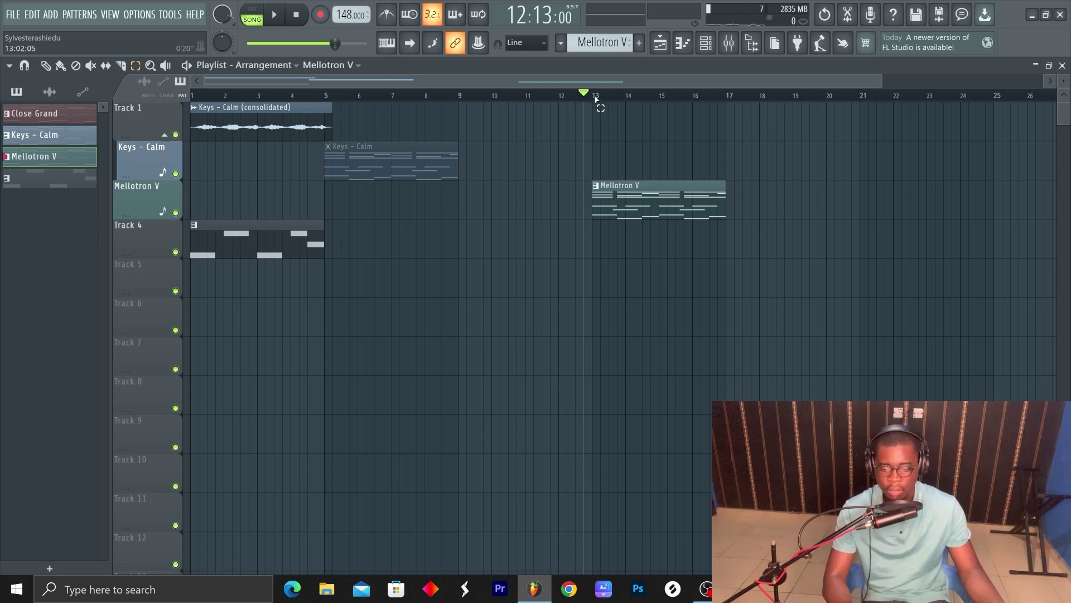
- Consolidate the Mellotron V clip over bars 13 to 16 and move the resulting audio clip to bar 1 on track 2
left_click_drag(596, 99, 711, 128)
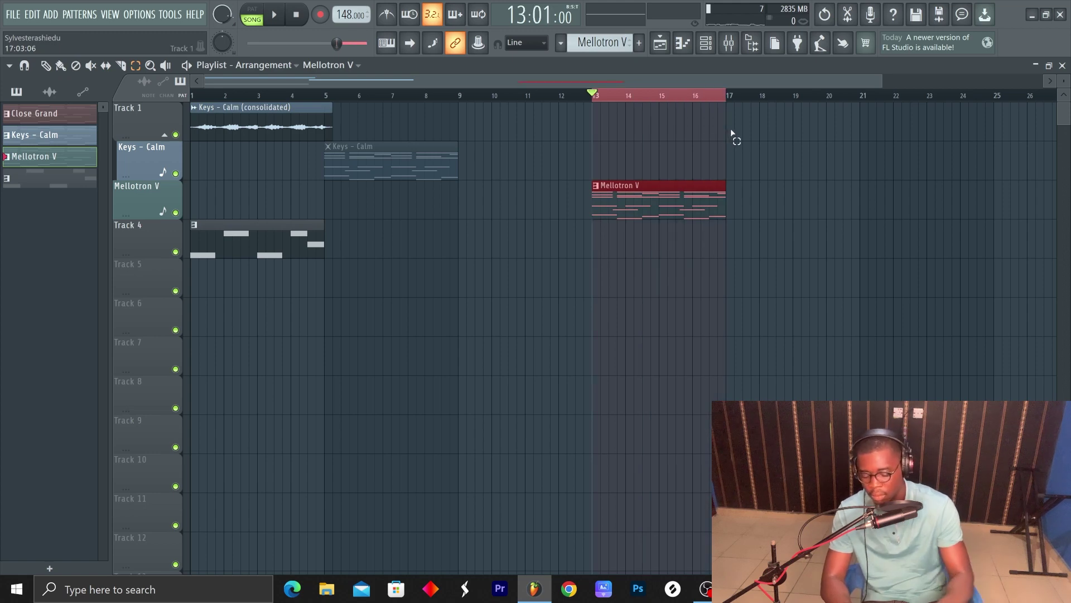
key("ctrl+alt+c")
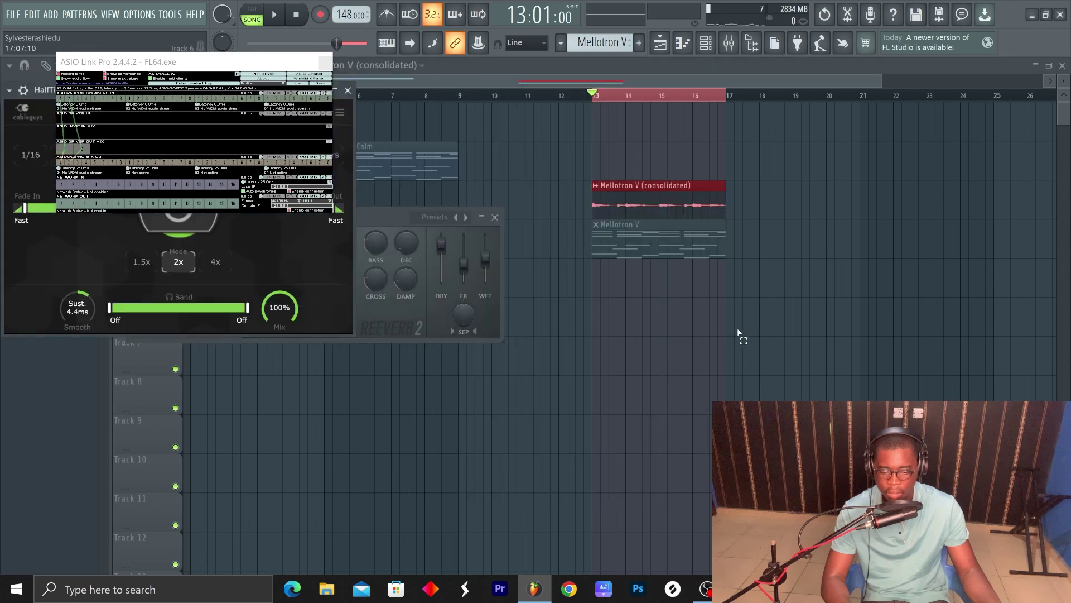
left_click(325, 64)
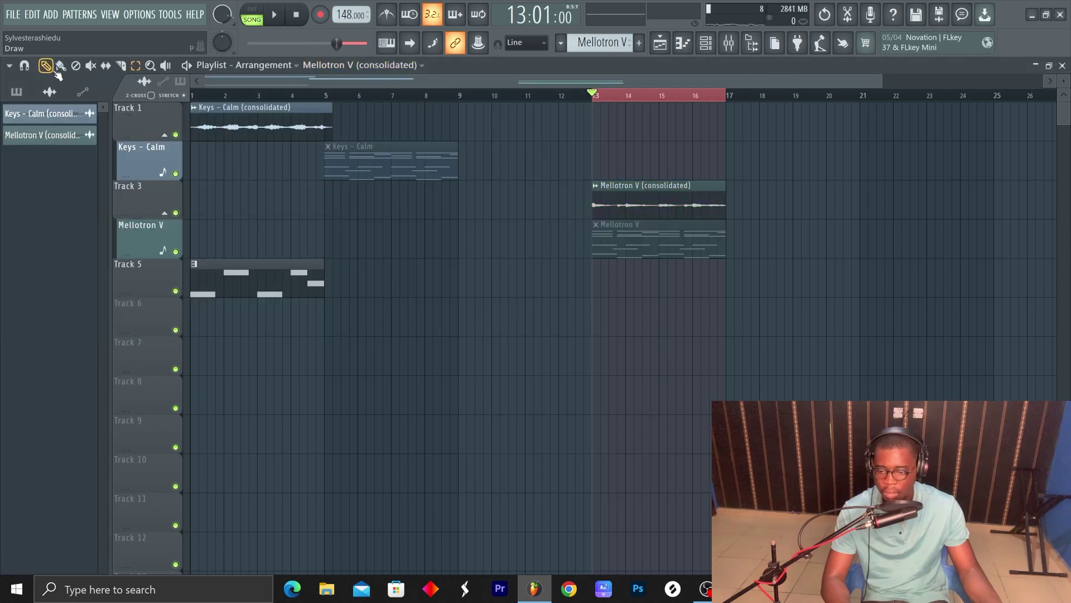
left_click_drag(612, 190, 206, 149)
- Move the unnamed melody pattern to bar 13, consolidate it over bars 13 to 16, and place its audio at bar 1
left_click_drag(227, 294, 624, 295)
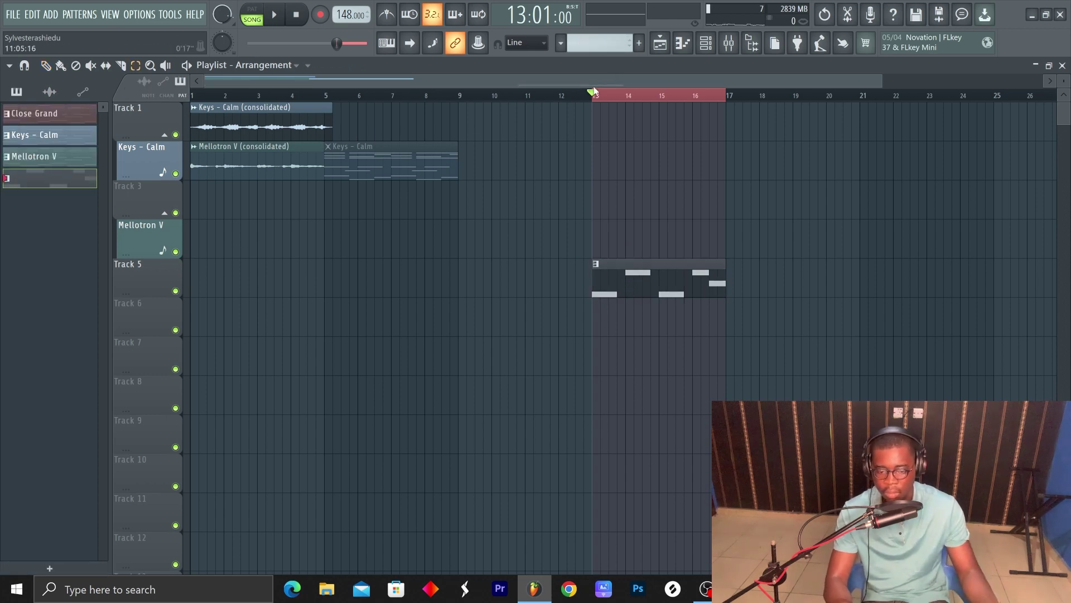
left_click_drag(592, 98, 700, 126)
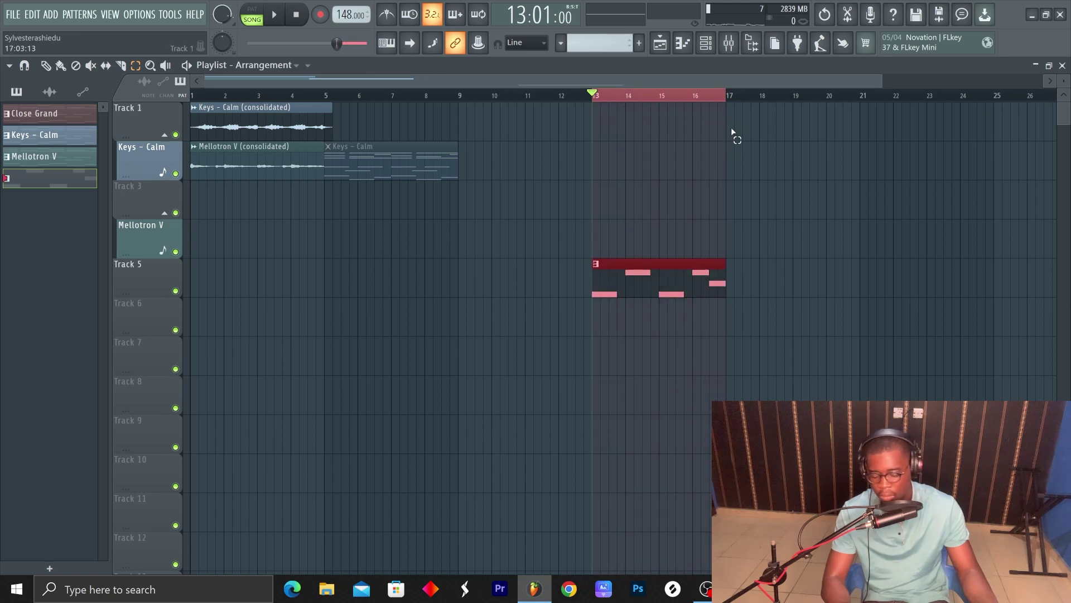
key("ctrl+alt+c")
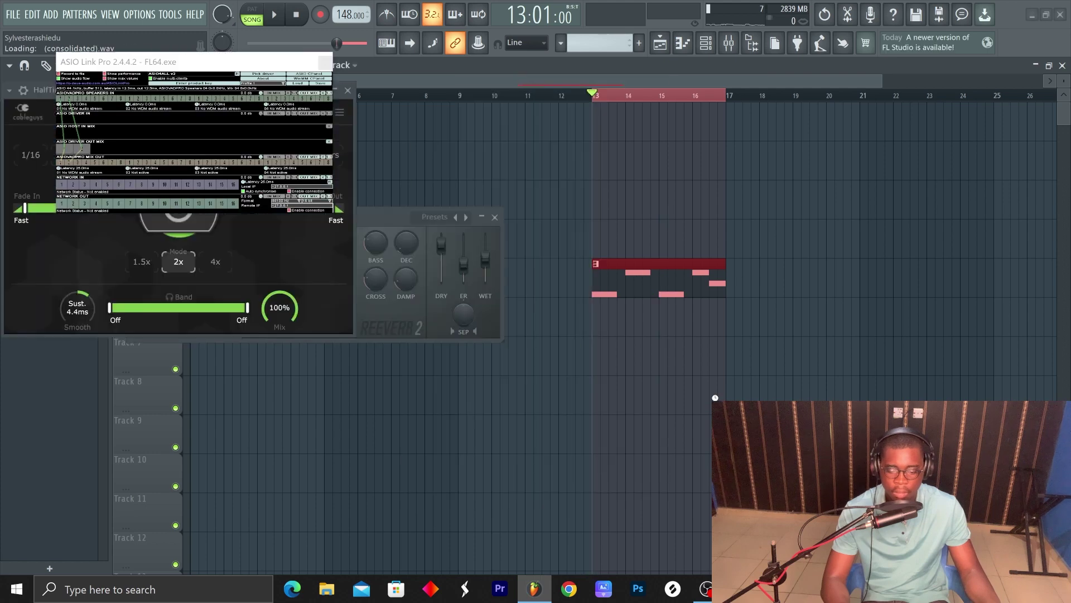
left_click(328, 63)
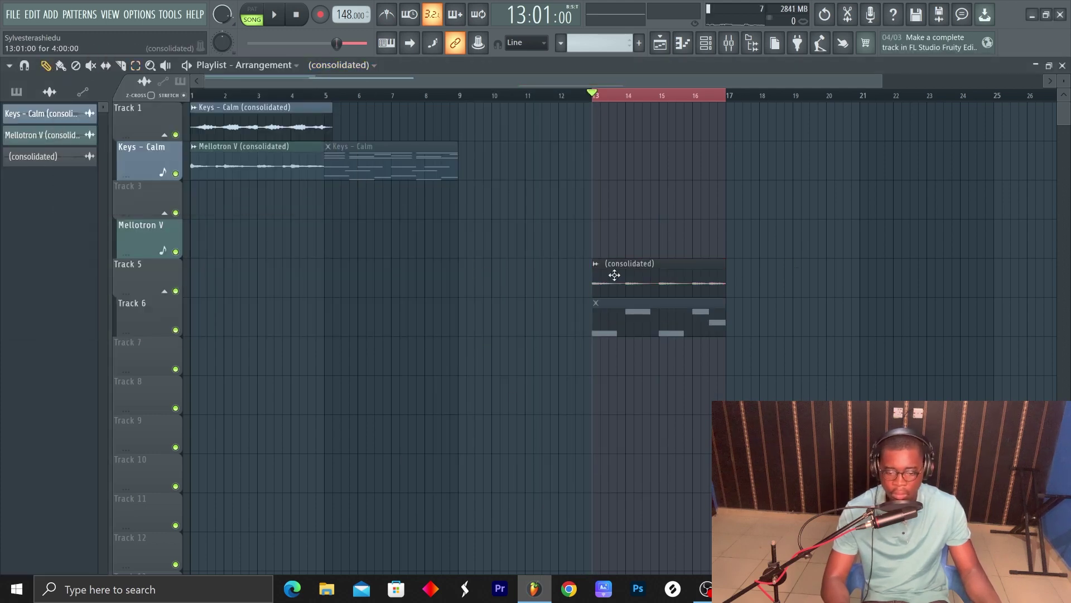
left_click_drag(614, 275, 167, 225)
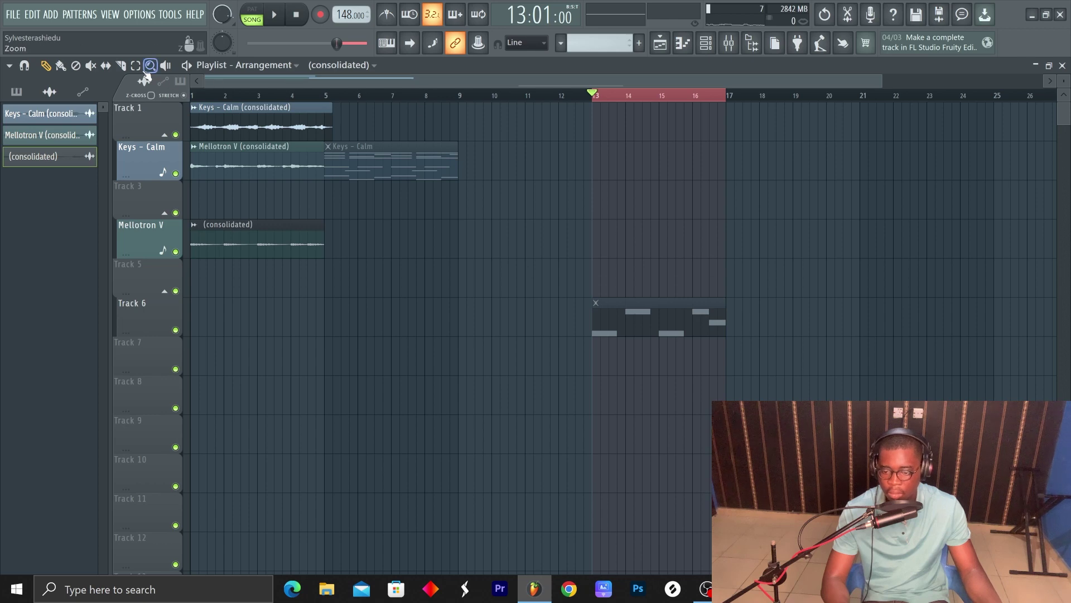
- Delete the leftover muted pattern clips and reverse the melody audio clip on track 3
key("ctrl+d")
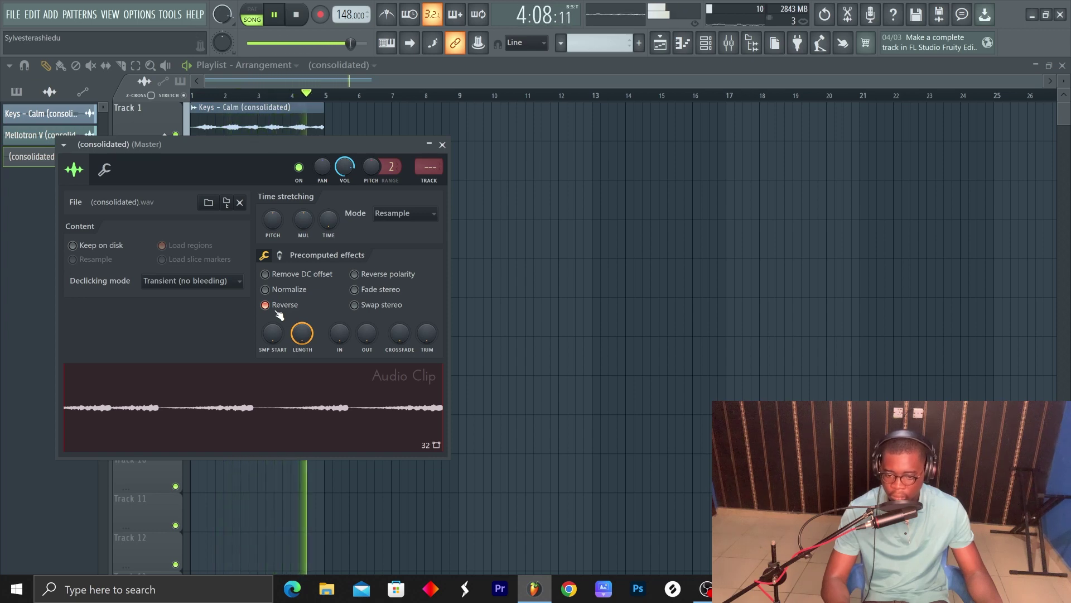
left_click(442, 144)
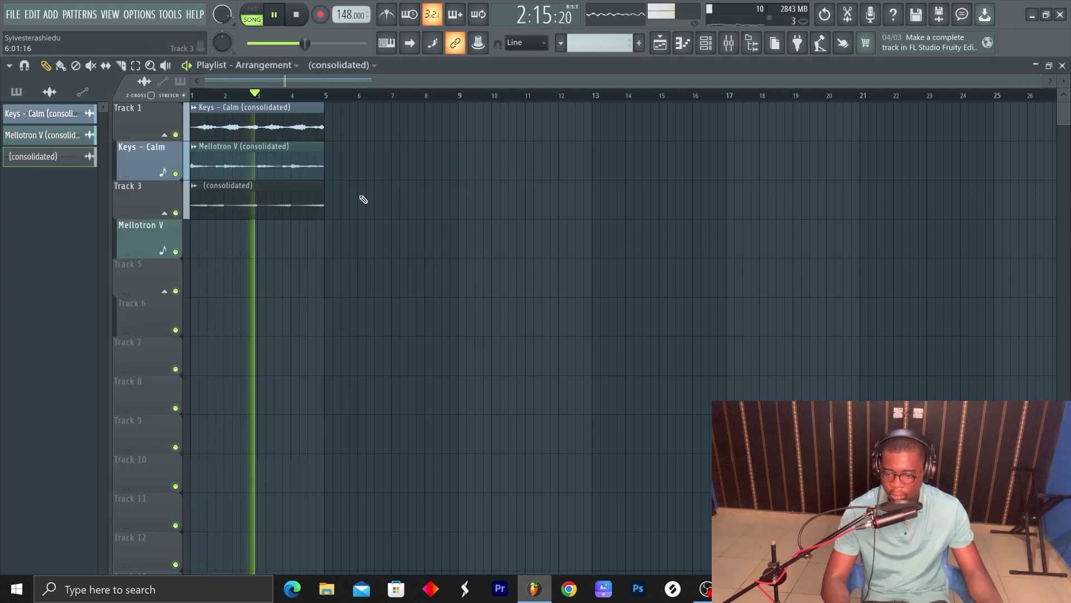
left_click(393, 194)
right_click(438, 189)
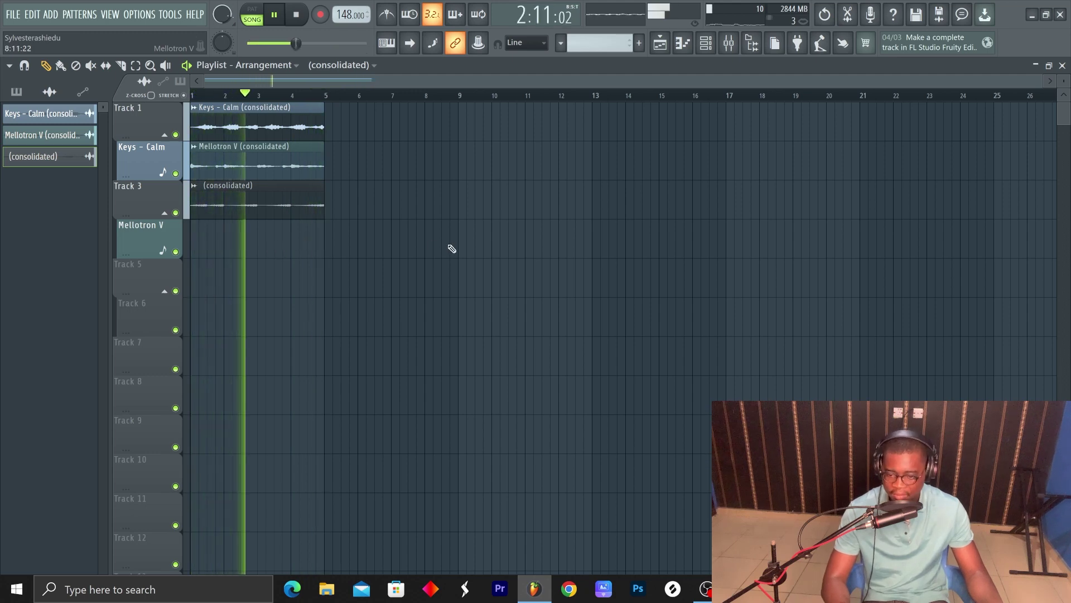
key("space")
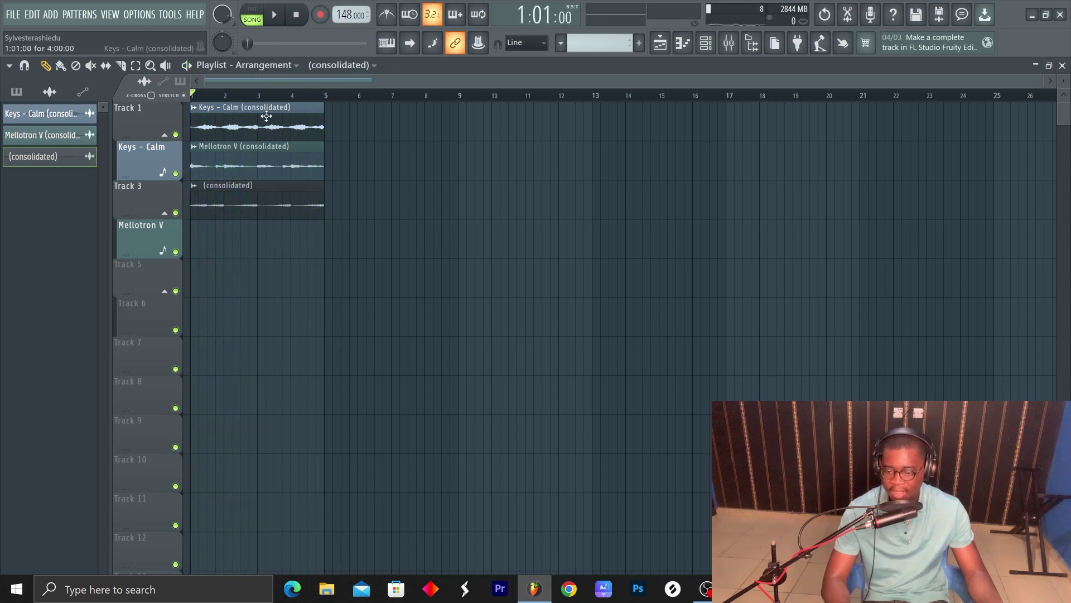
- Copy the Keys - Calm, Mellotron V and melody audio clips to bar 9 and make the melody copy unique
left_click(459, 123)
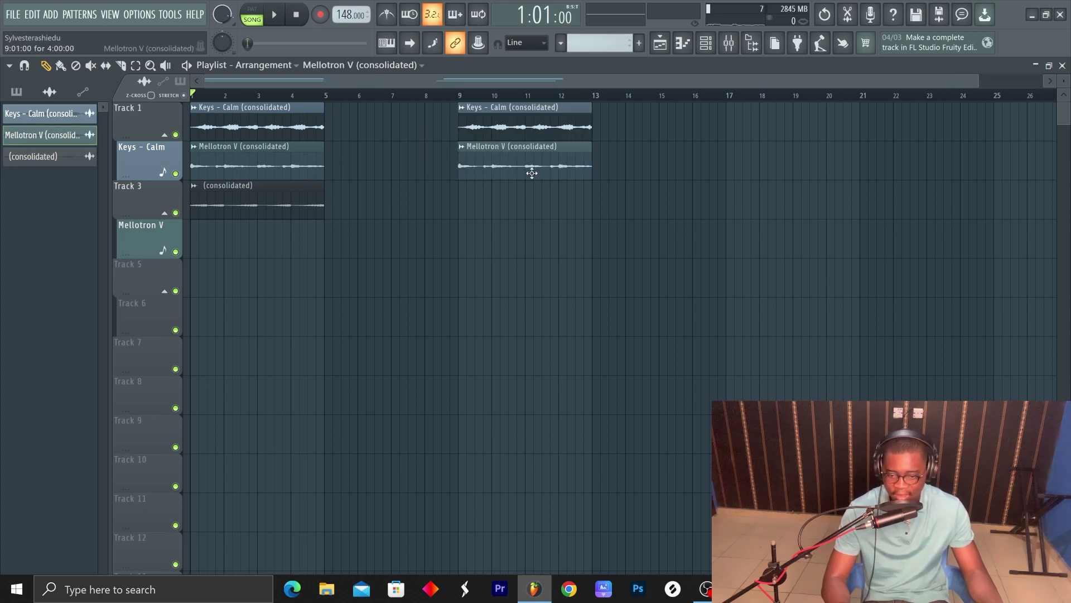
left_click(459, 209)
left_click(465, 188)
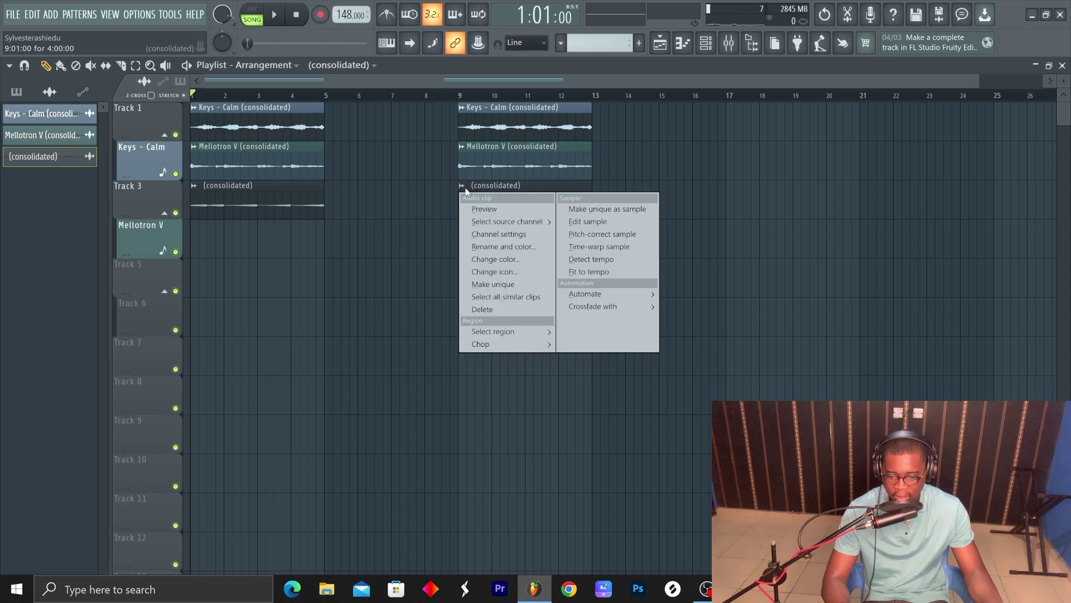
left_click(531, 284)
- Recolor the unique melody copy at bar 9 to Saddle Brown, #764728
left_click(462, 187)
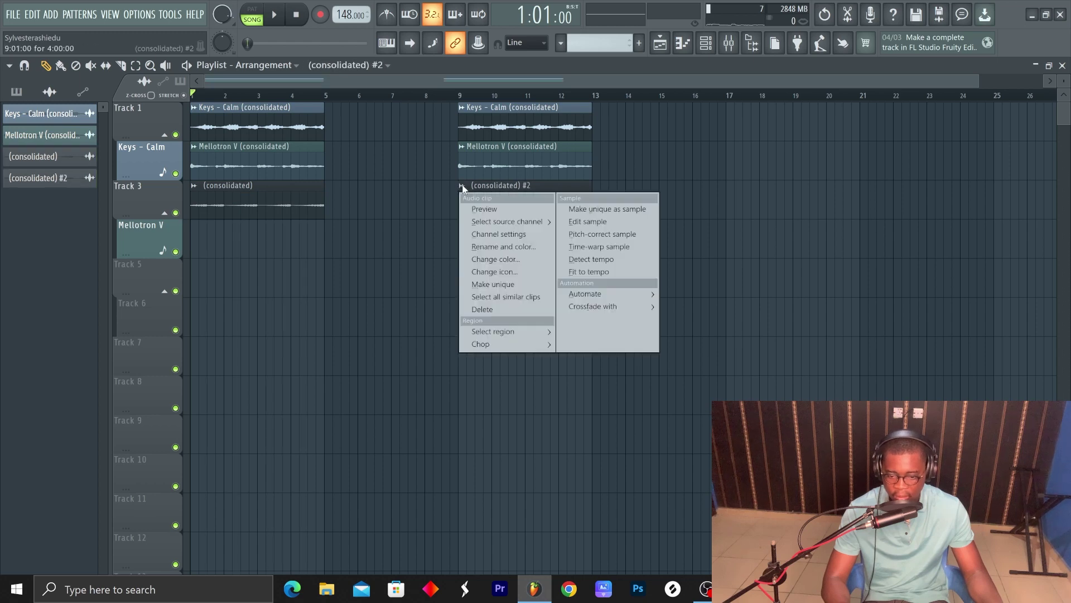
left_click(514, 259)
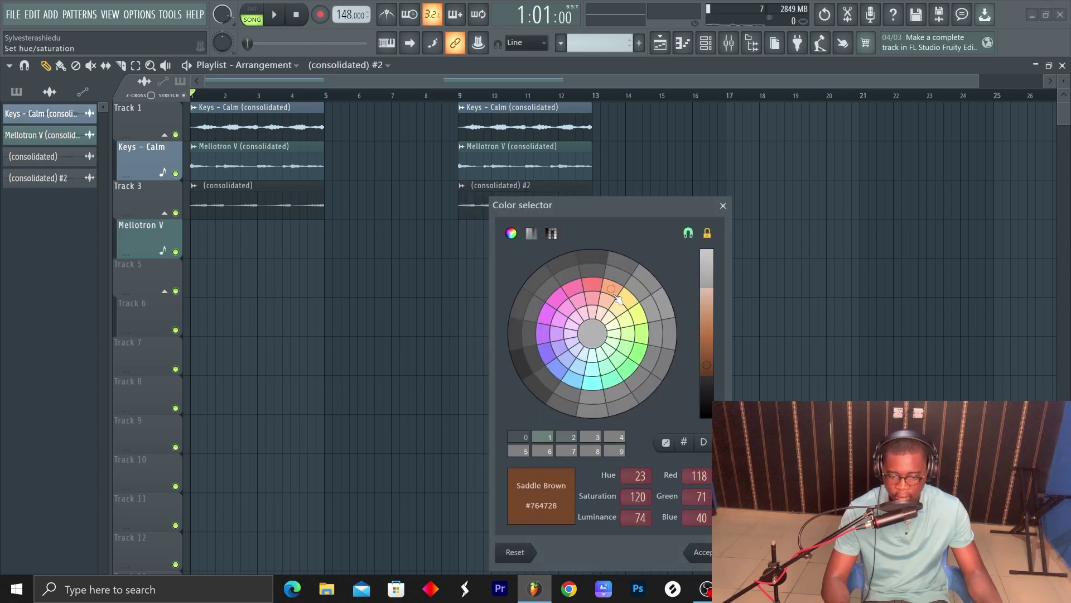
left_click(700, 551)
- Review the brown melody copy's channel settings and play the section from bar 9
key("space")
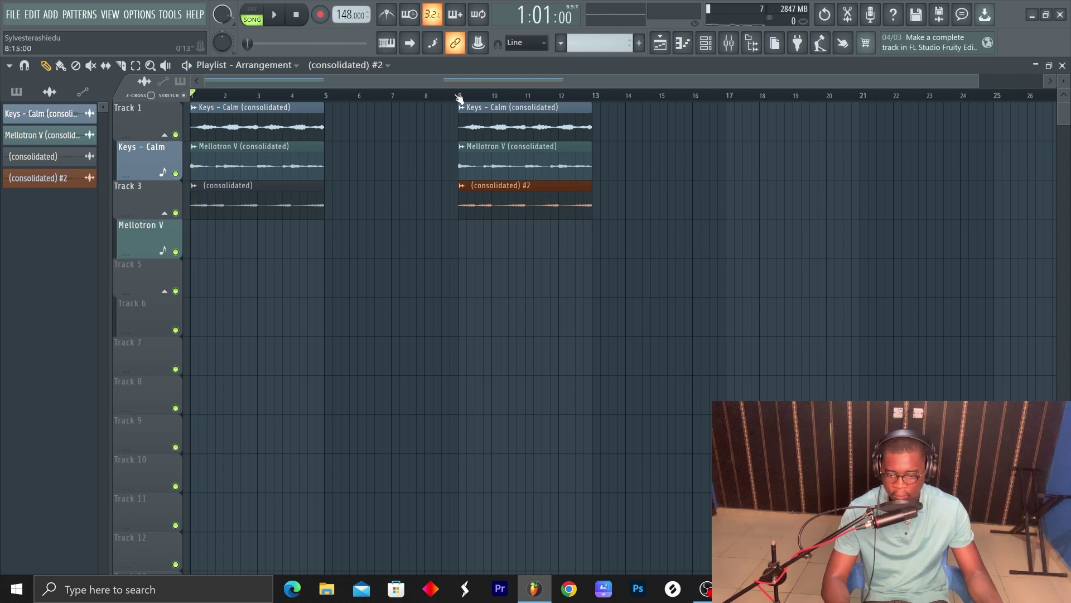
left_click(458, 96)
left_click(462, 188)
left_click(489, 235)
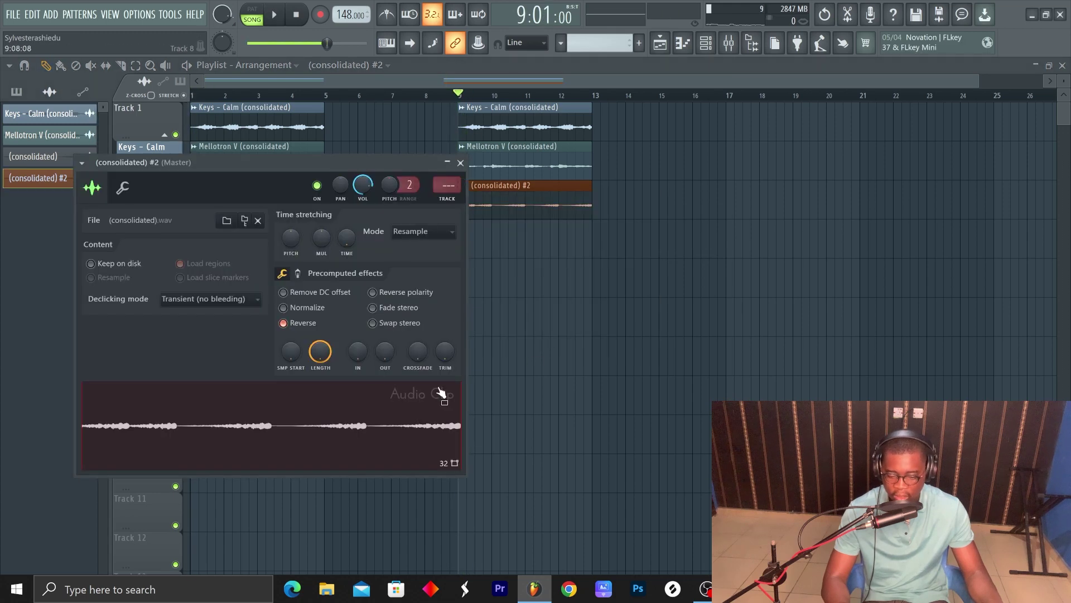
left_click(460, 163)
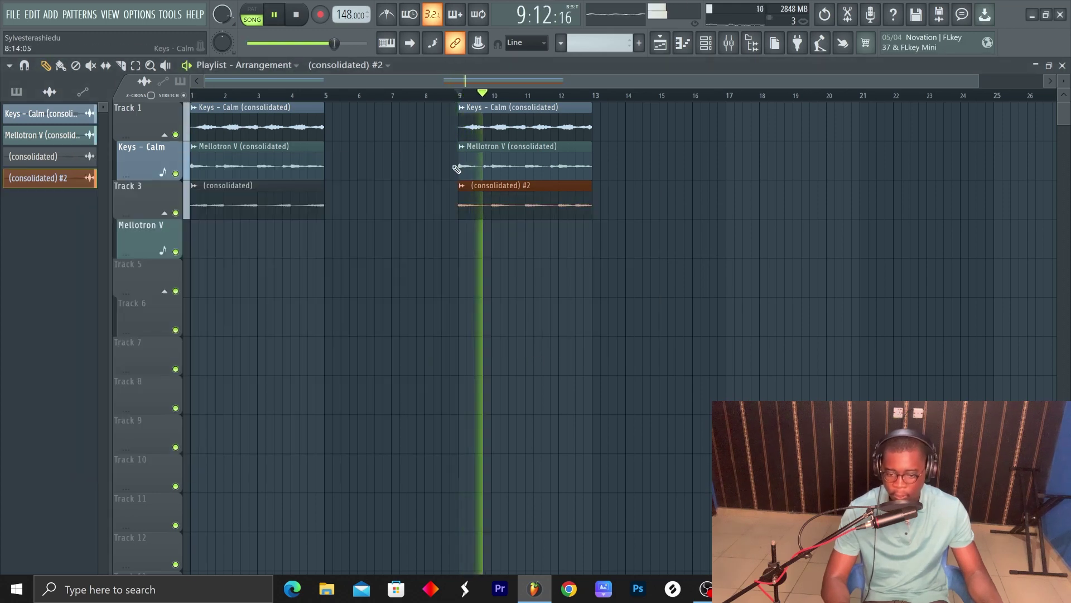
- Select the three audio clips at bar 1 and move them to bar 13, behind the bar 9 section
left_click(135, 65)
left_click_drag(488, 119, 566, 196)
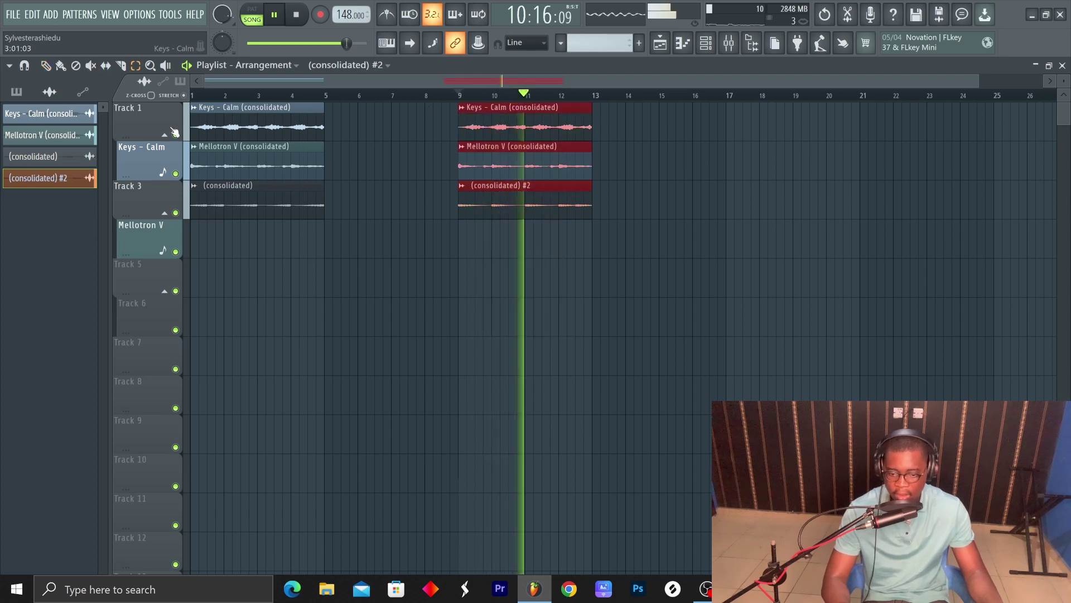
left_click(46, 65)
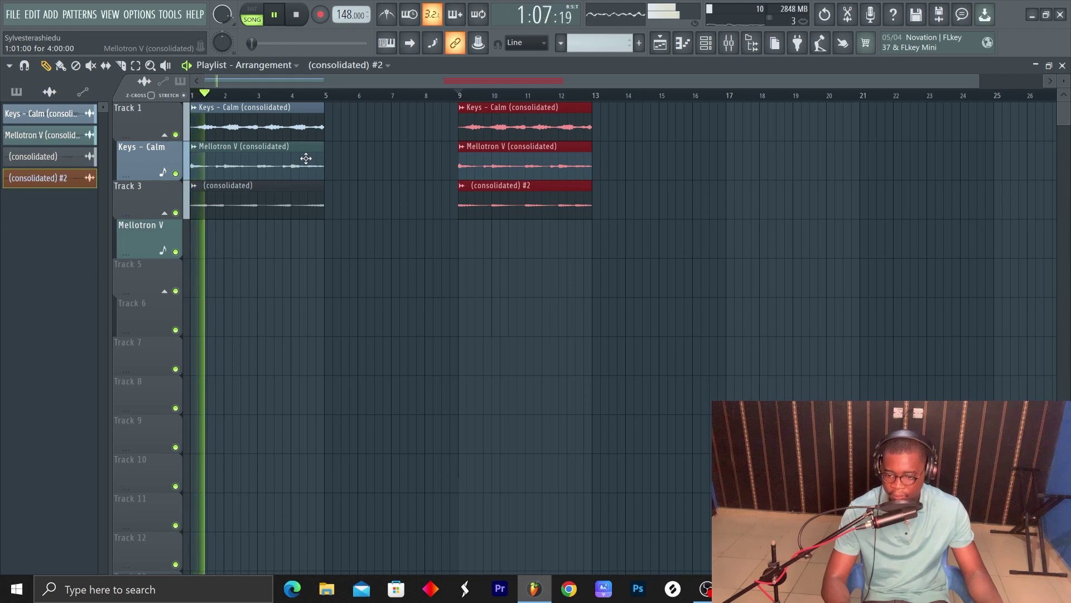
left_click(135, 66)
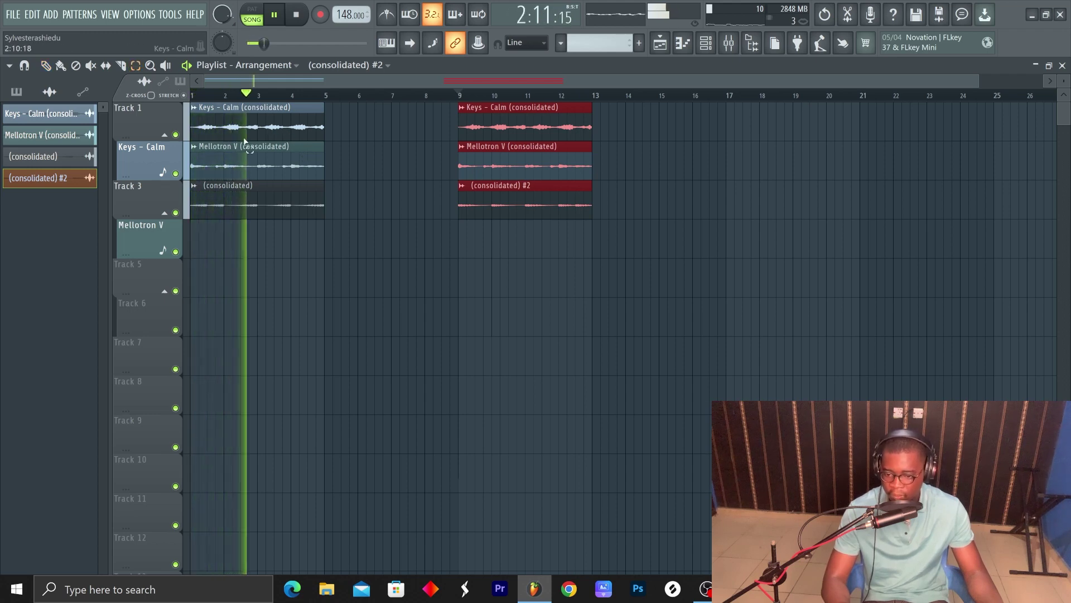
left_click_drag(244, 134, 273, 195)
left_click(46, 65)
left_click_drag(296, 150, 697, 151)
- Move all six audio clips together to start at bar 1 and play back the arrangement
left_click(136, 66)
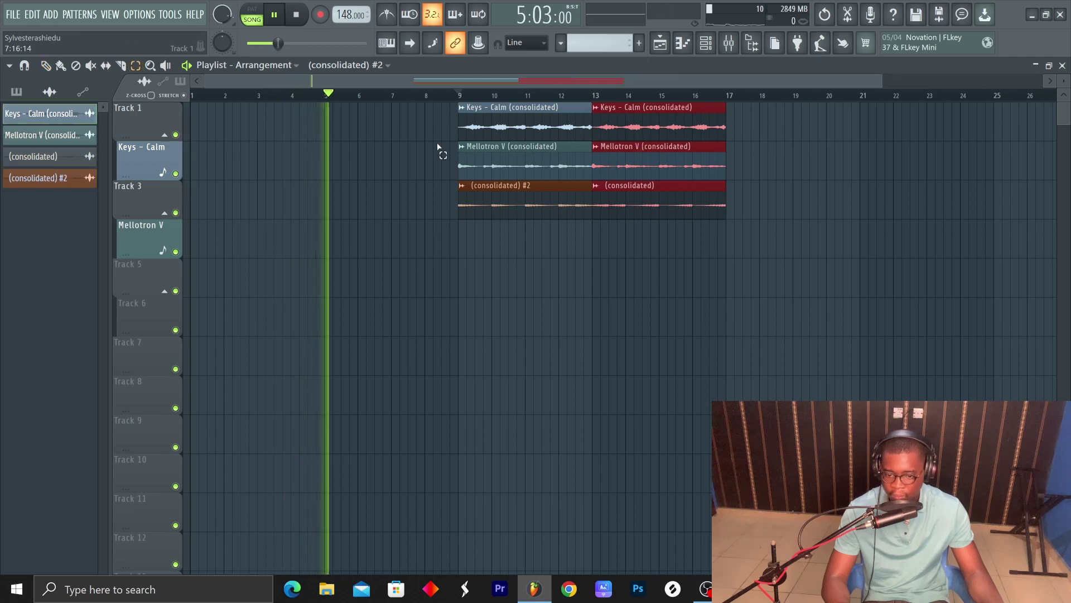
left_click_drag(486, 125, 697, 251)
left_click(47, 66)
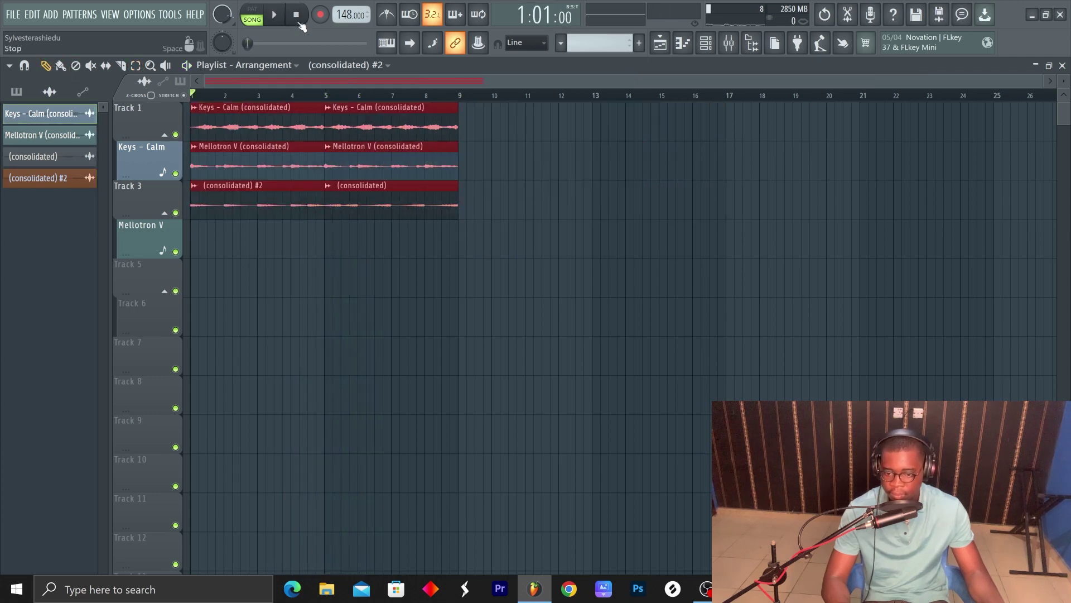
key("space")
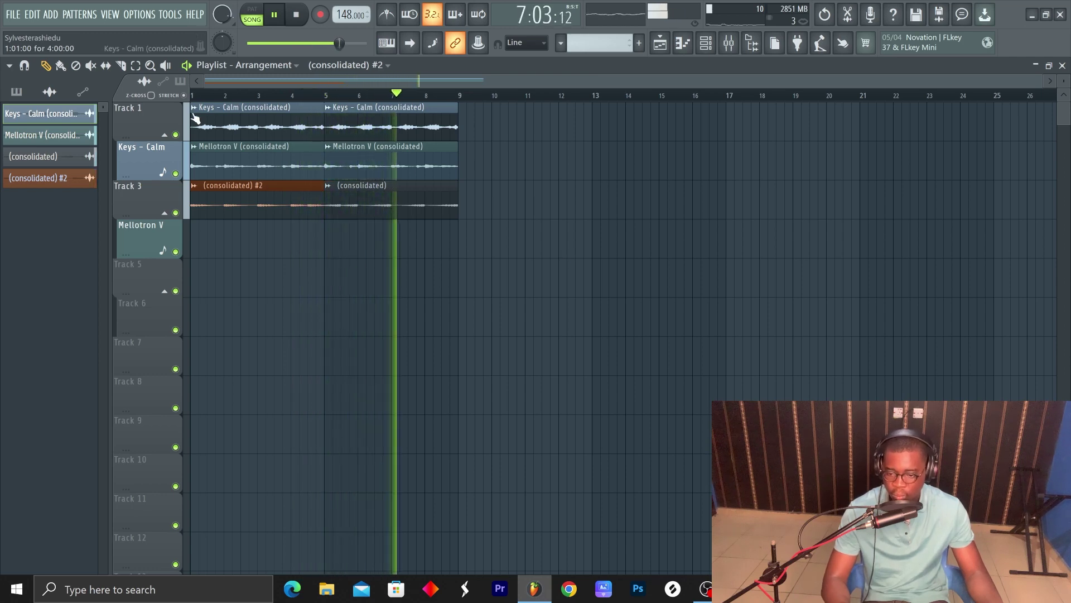
key("space")
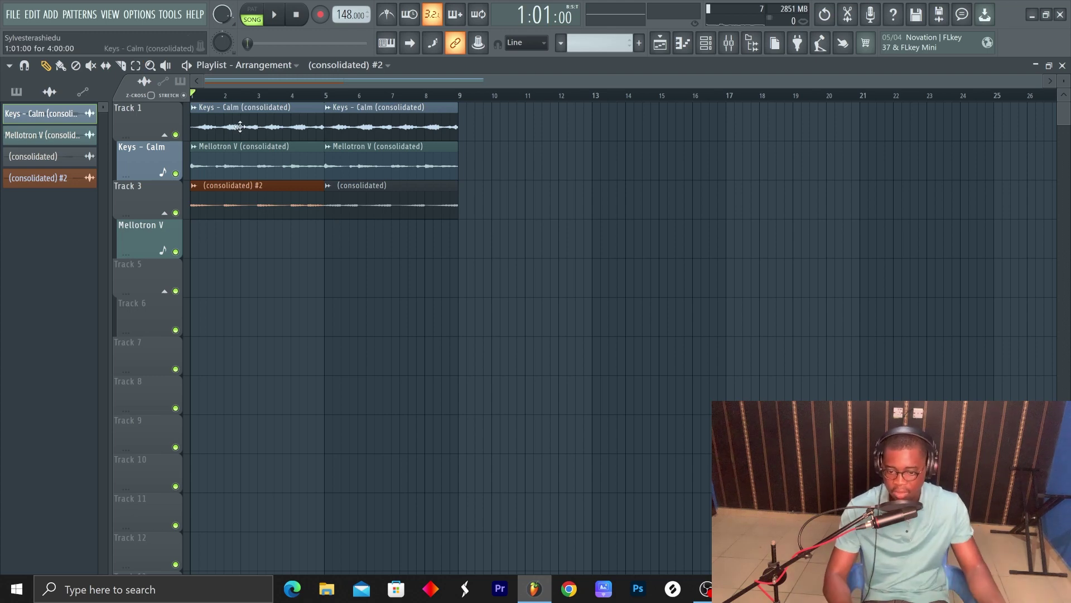
- Duplicate the three clips at bar 5 to bar 13 and shift the Mellotron V copy to bar 17
left_click_drag(374, 120, 411, 205)
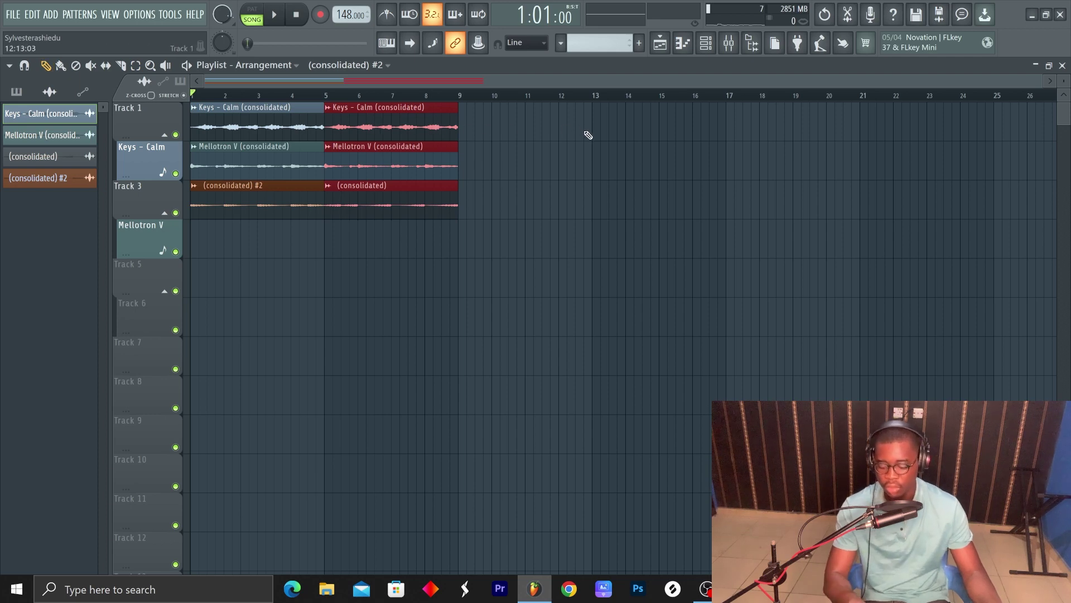
key("ctrl+b")
left_click_drag(533, 137, 657, 136)
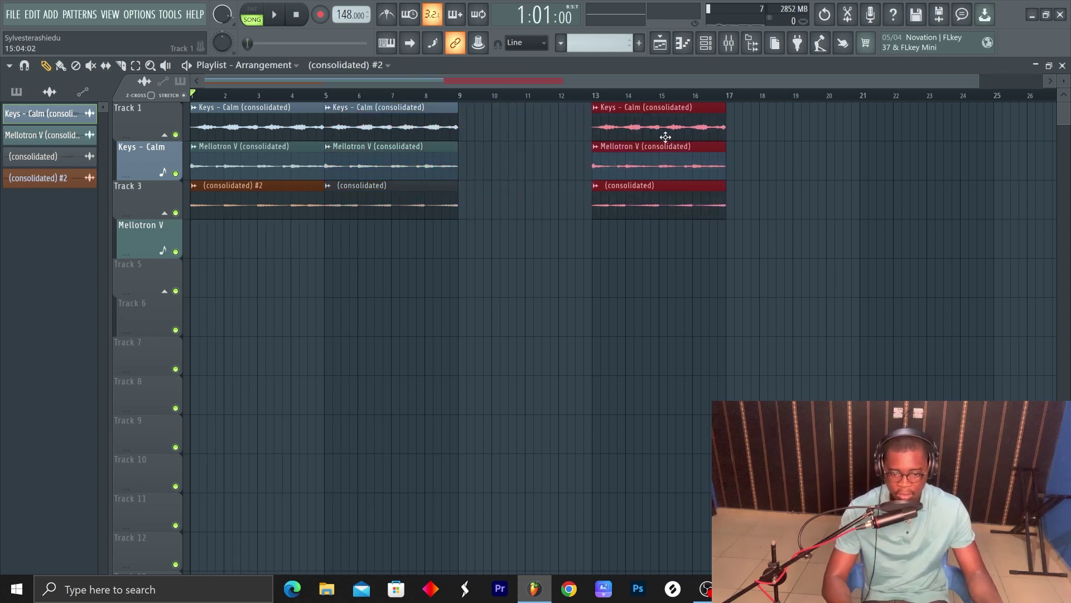
left_click(820, 180)
left_click_drag(727, 168, 812, 171)
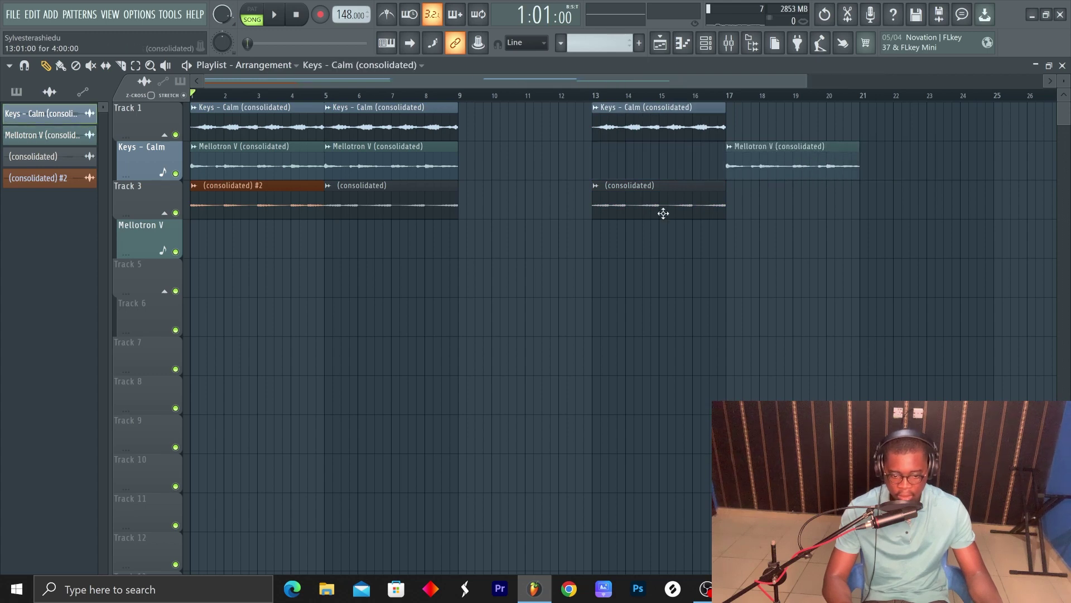
- Place a unique Keys - Calm audio copy at bar 13 on track 5 and raise its pitch to about +1100 cents
left_click(600, 279)
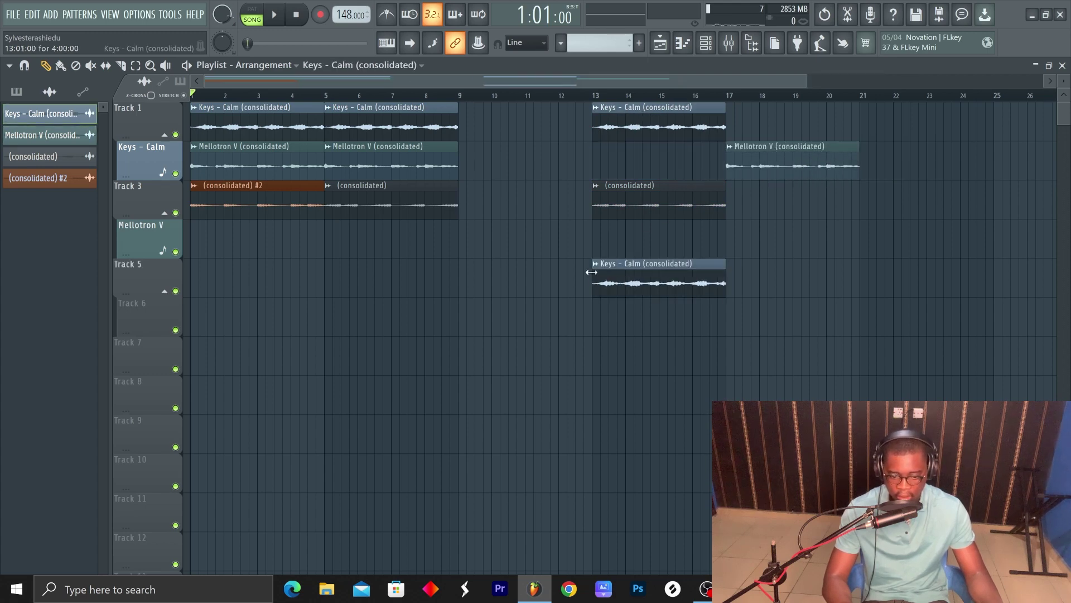
left_click(595, 263)
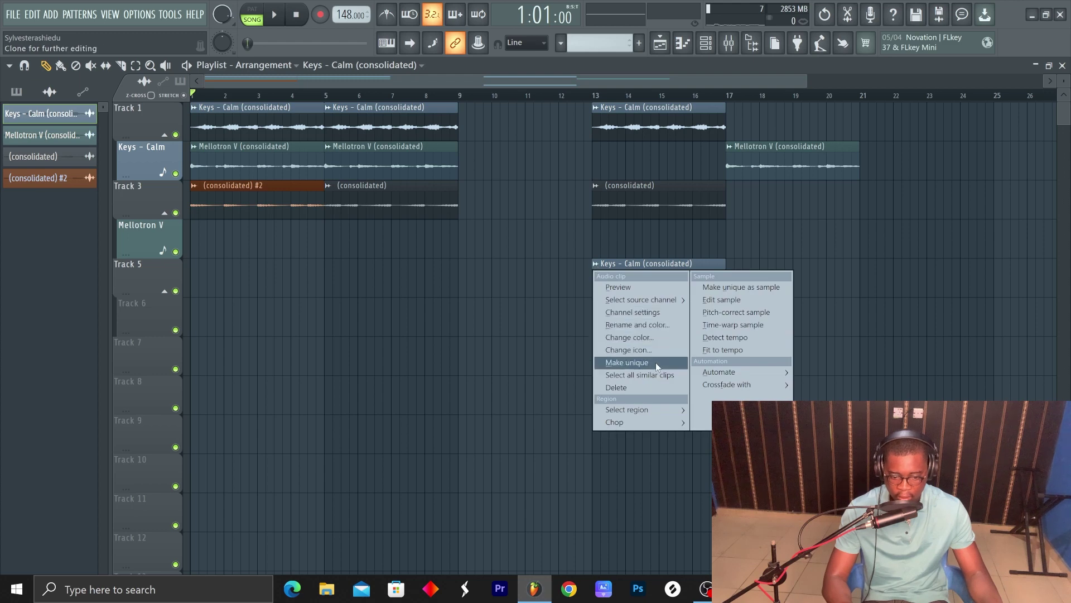
left_click(657, 363)
left_click(595, 264)
left_click(634, 319)
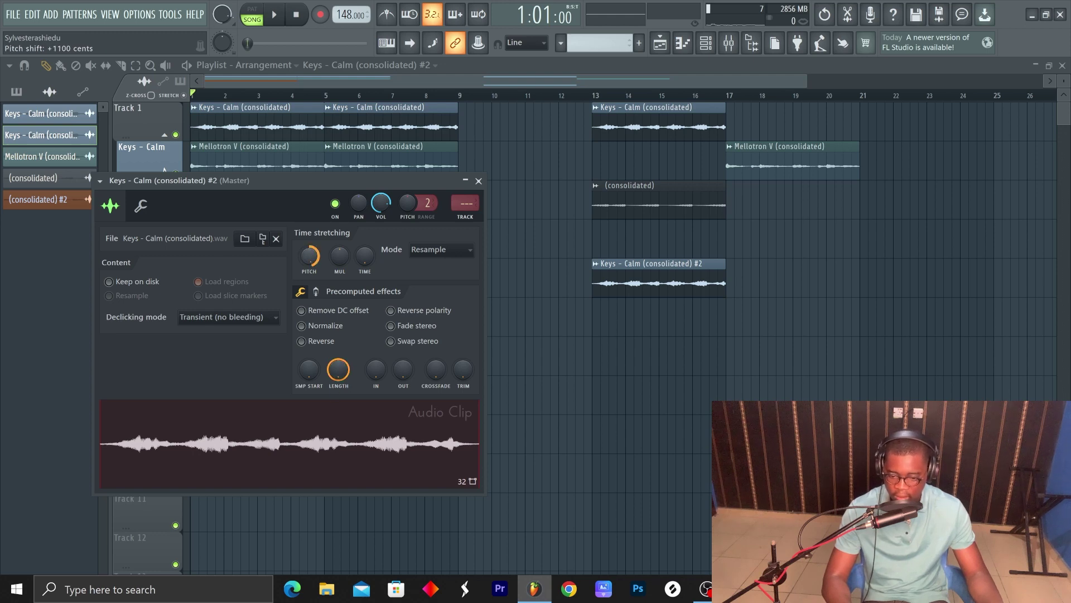
left_click(478, 181)
- Play from bar 13 with tracks 1 and 3 muted, and again with track 1 unmuted
left_click(176, 134)
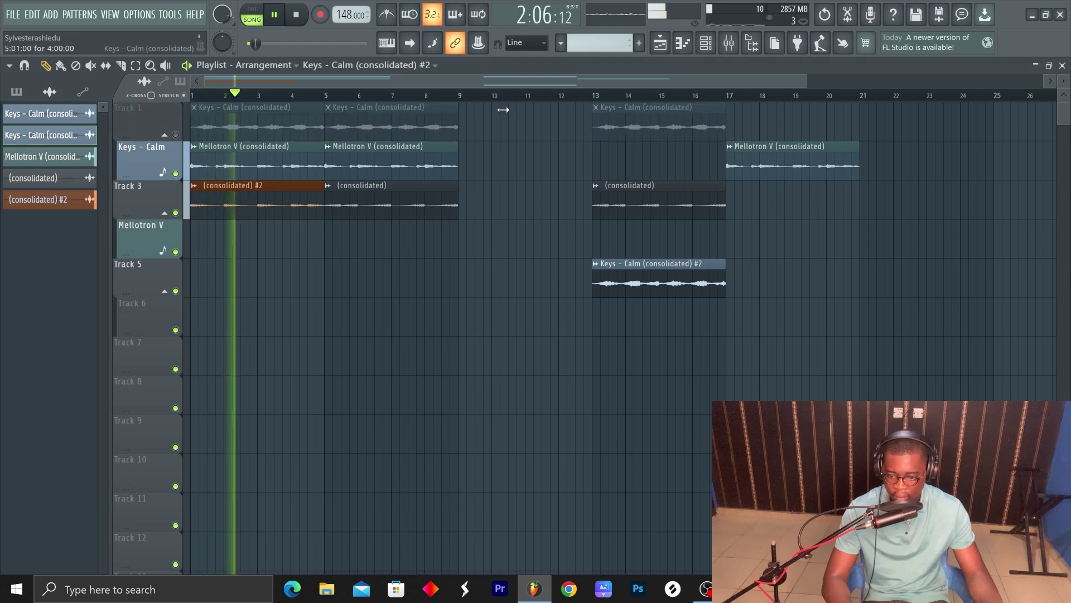
left_click(595, 99)
left_click(175, 213)
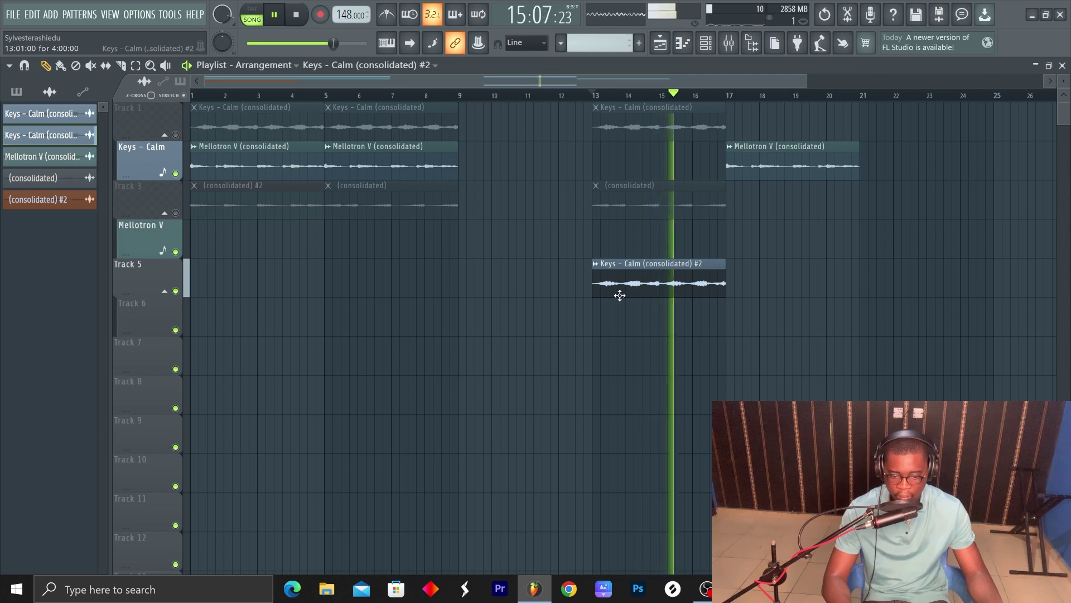
key("space")
left_click(176, 134)
key("space")
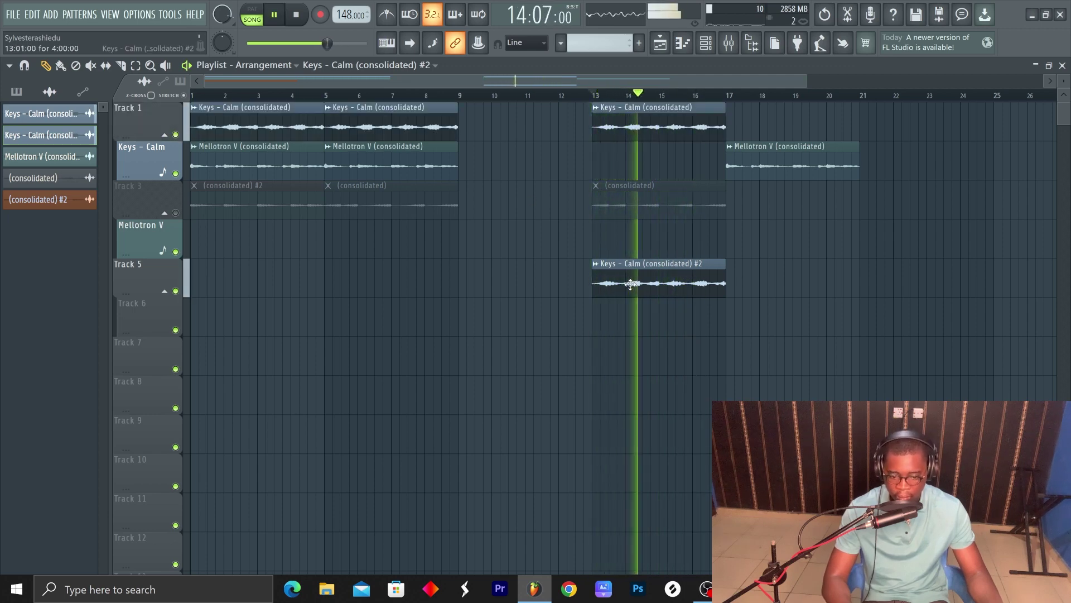
- Return the Mellotron V clip to bar 13 on track 2, unmute track 3 and play the section
right_click(594, 272)
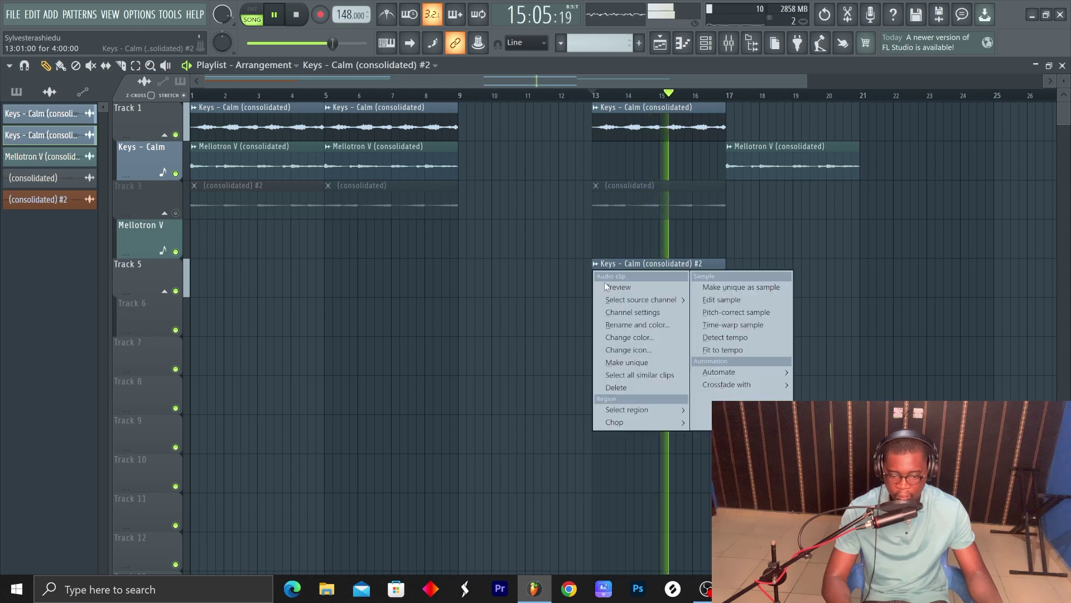
left_click(624, 312)
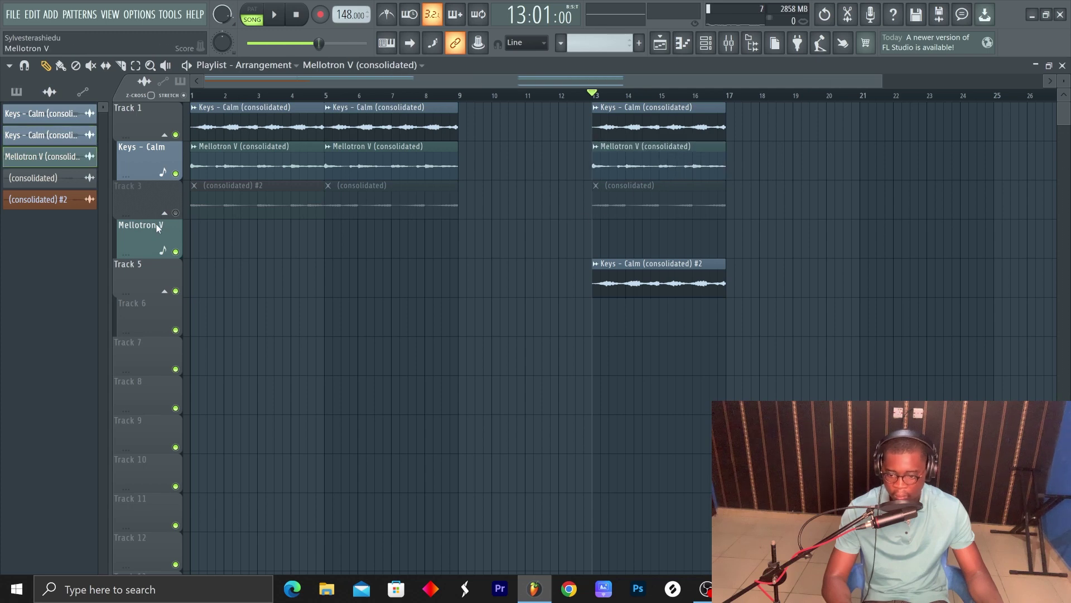
left_click(176, 213)
key("space")
left_click(591, 281)
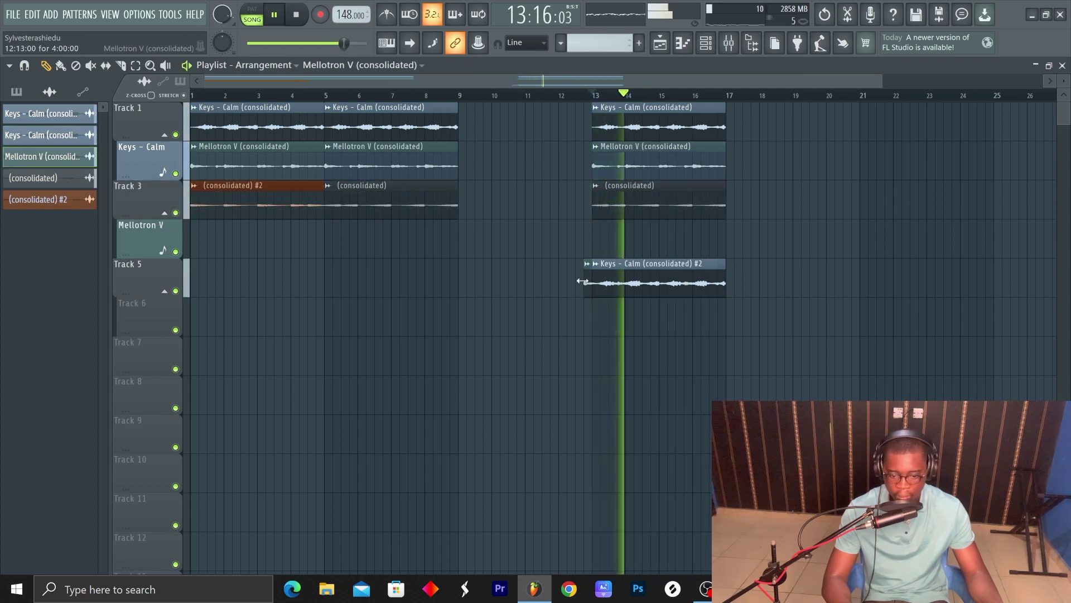
- Move the pitched Keys - Calm copy to track 4 and shift all four bar 13 clips to start at bar 9
left_click_drag(651, 266, 659, 227)
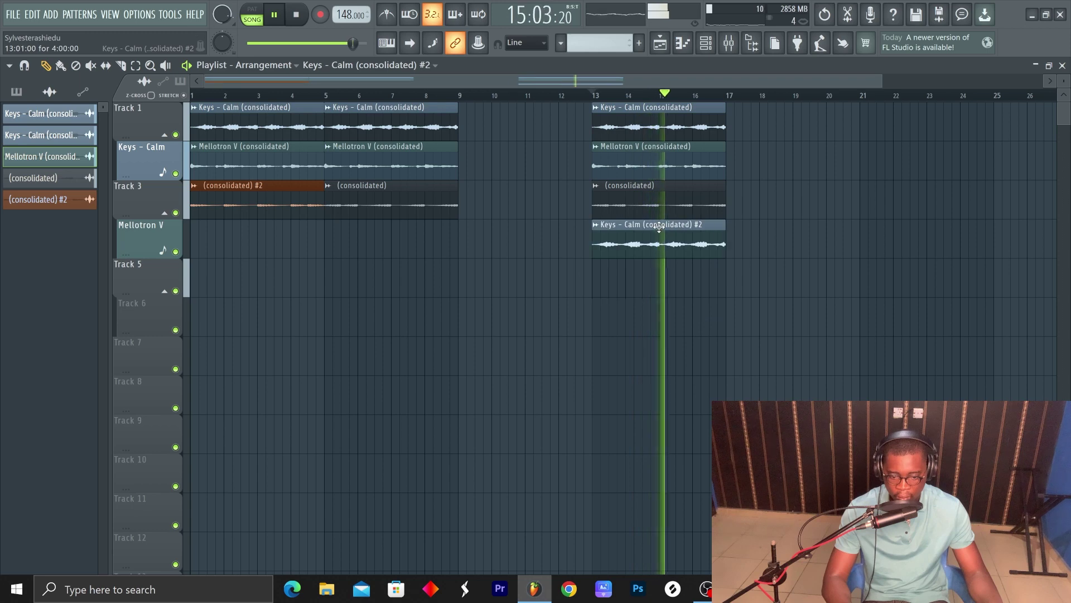
left_click(136, 66)
left_click_drag(629, 129, 662, 277)
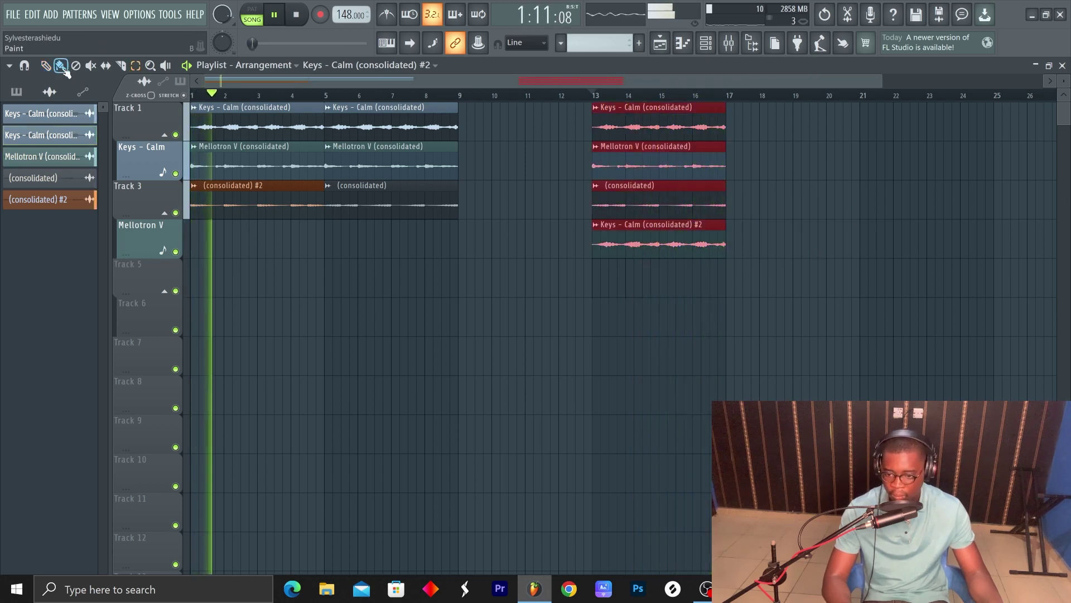
key("space")
left_click_drag(630, 122, 497, 122)
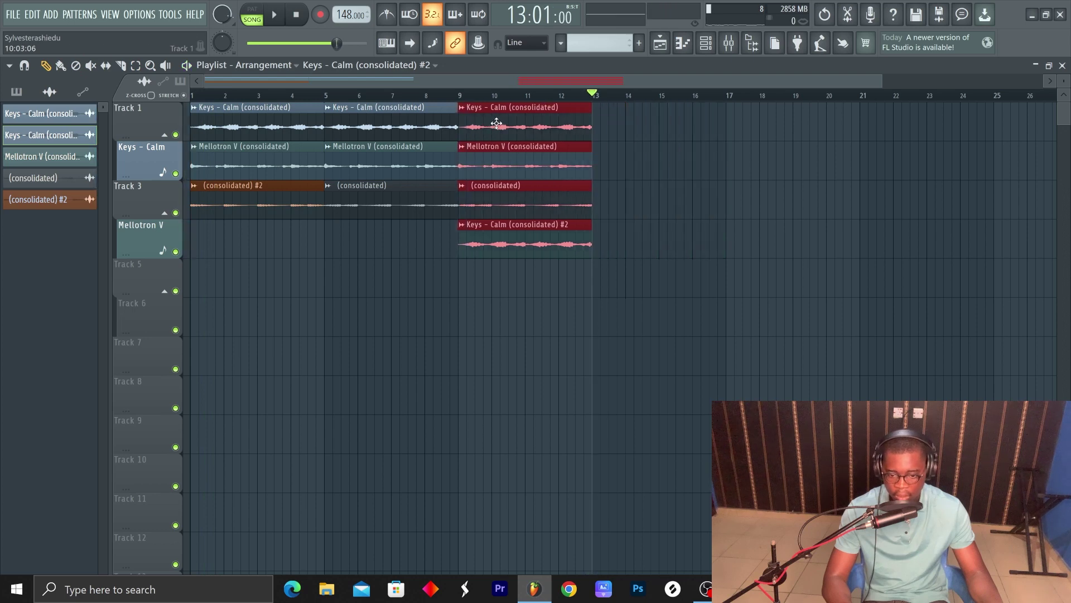
key("space")
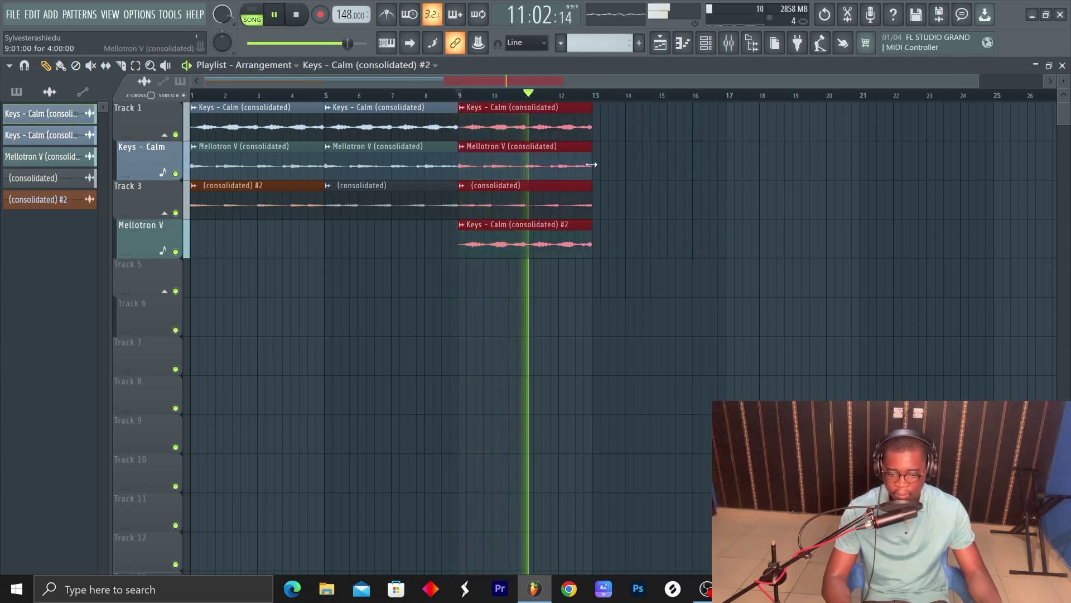
left_click(649, 187)
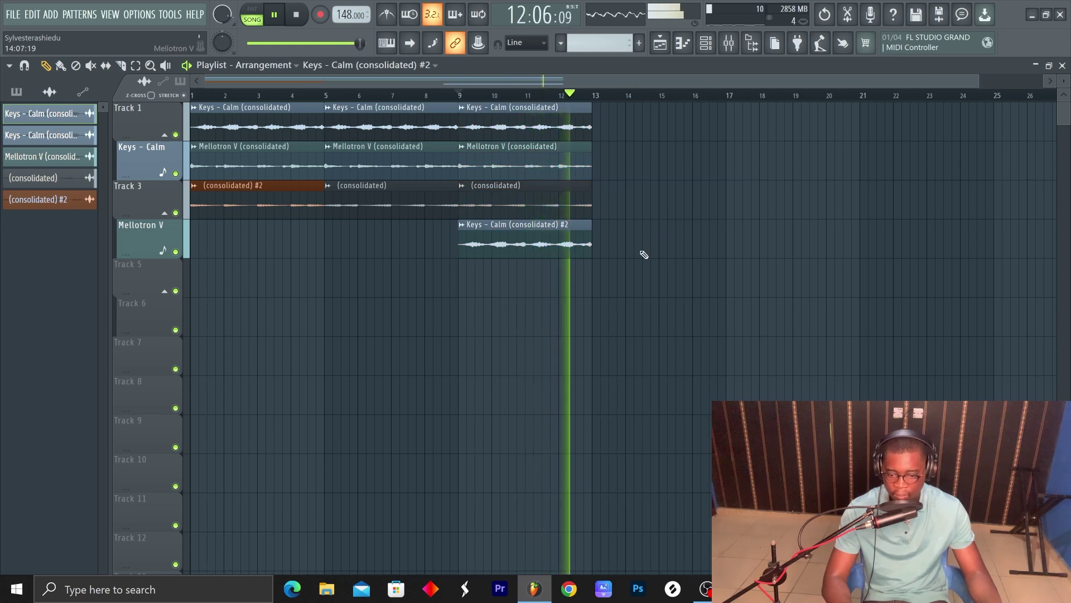
- Move the orange melody clip at bar 1 from track 3 down to track 5
left_click_drag(240, 209, 232, 290)
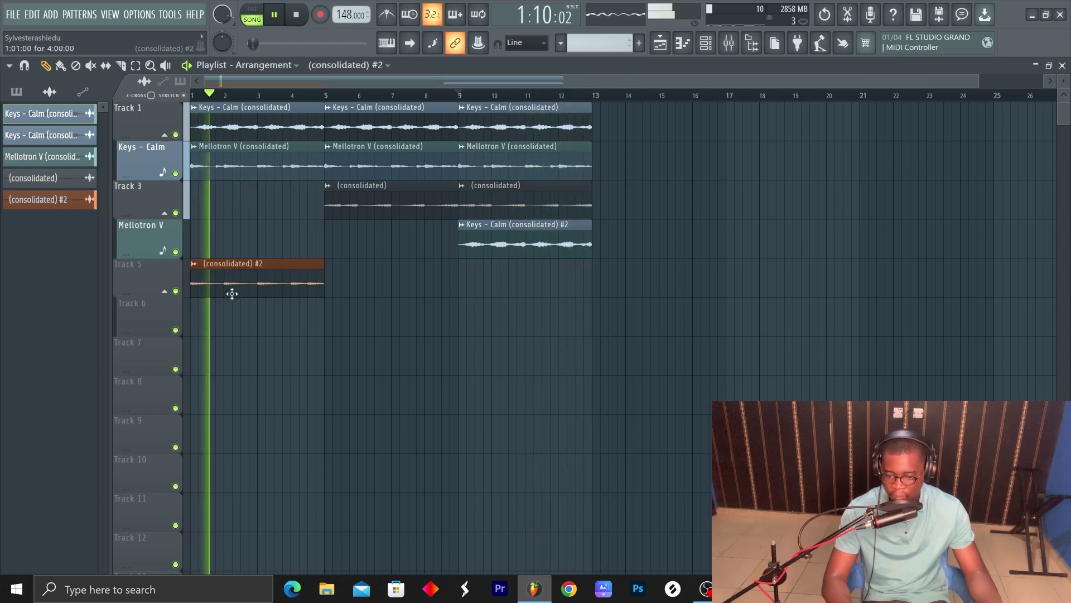
left_click(635, 273)
right_click(697, 273)
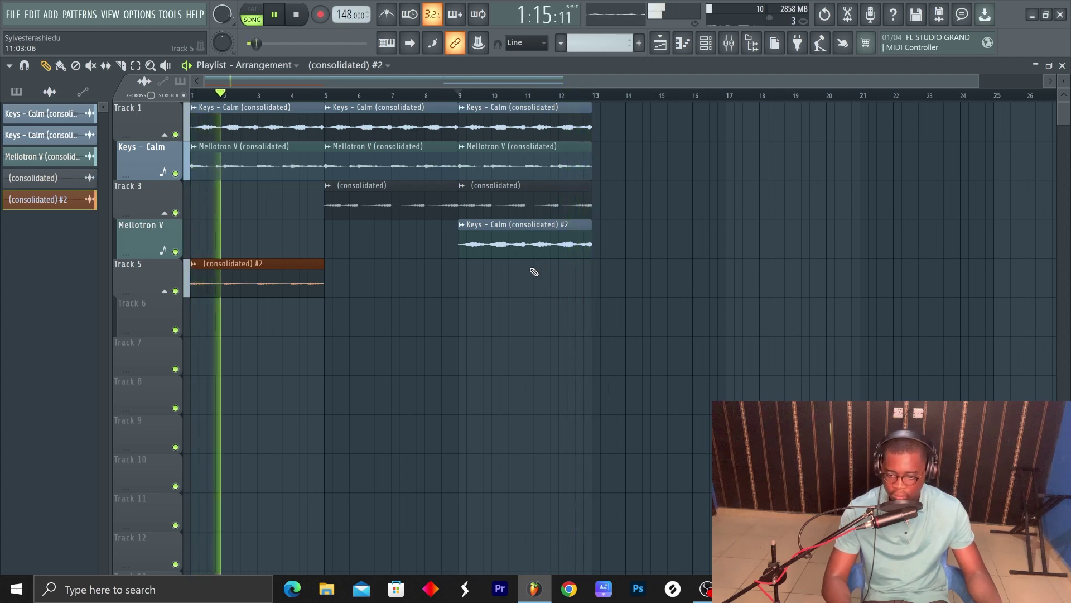
- Place copies of the Keys - Calm and Mellotron V clips at bar 17 on tracks 1 and 2
left_click(461, 108)
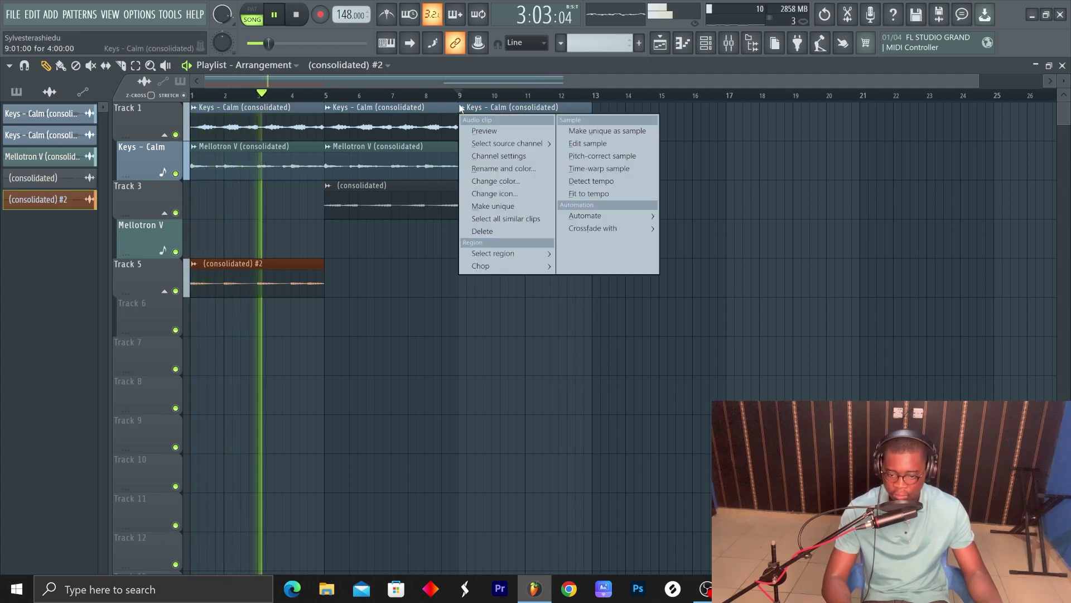
left_click(809, 144)
key("space")
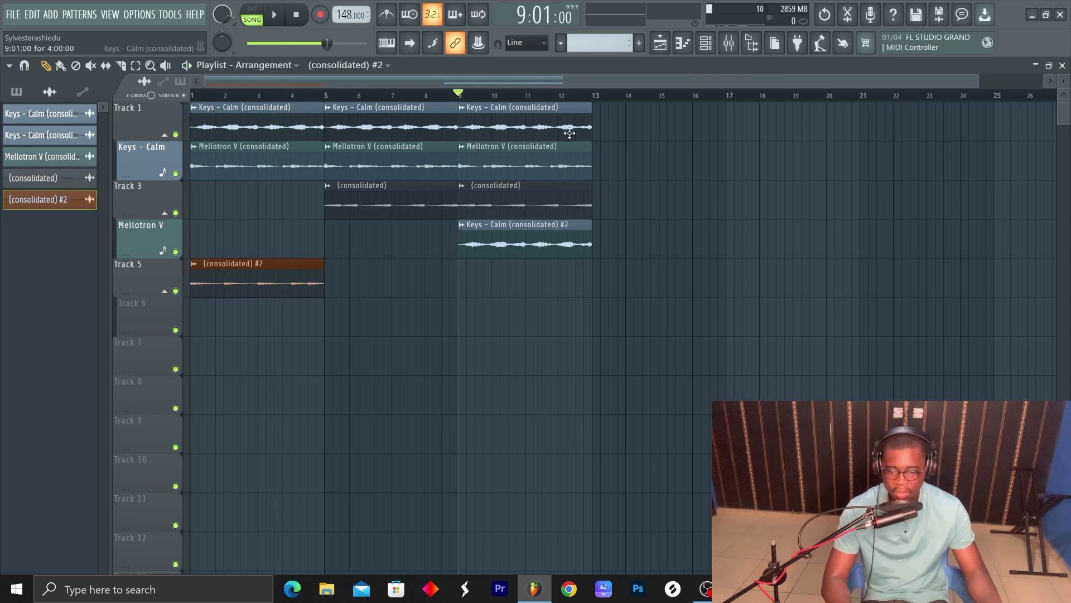
left_click(736, 136)
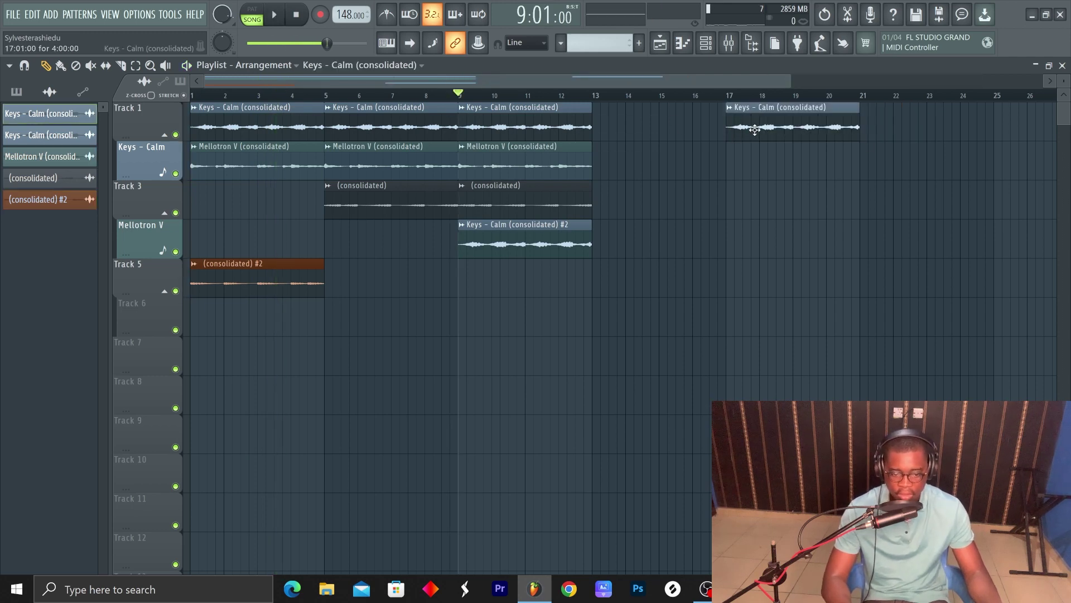
scroll(774, 101, "down", 3)
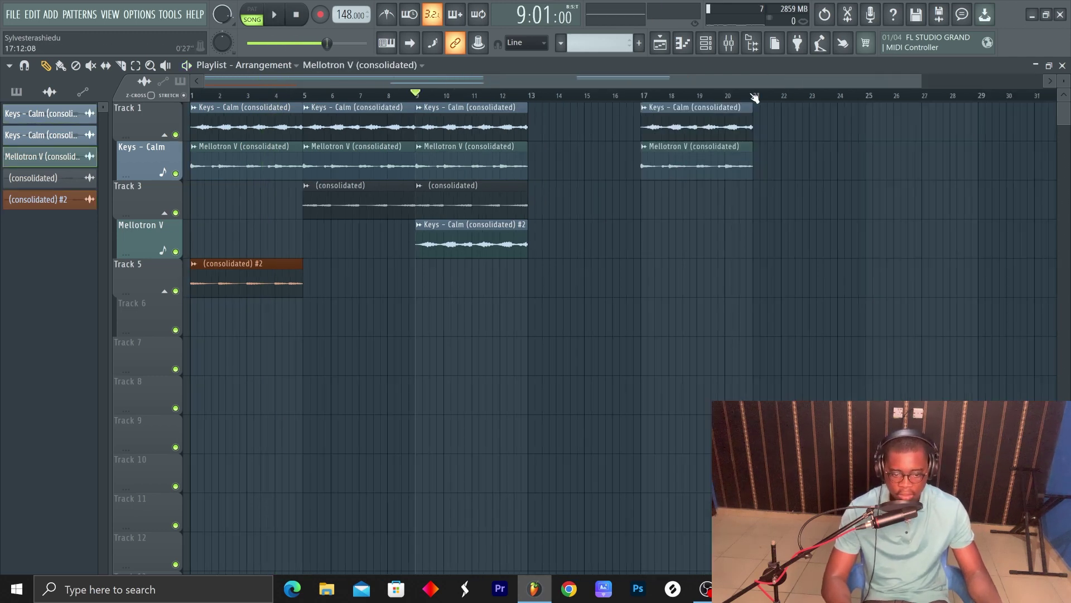
- Solo track 2, play the Mellotron V clip from bar 17 and view its channel settings
right_click(175, 174)
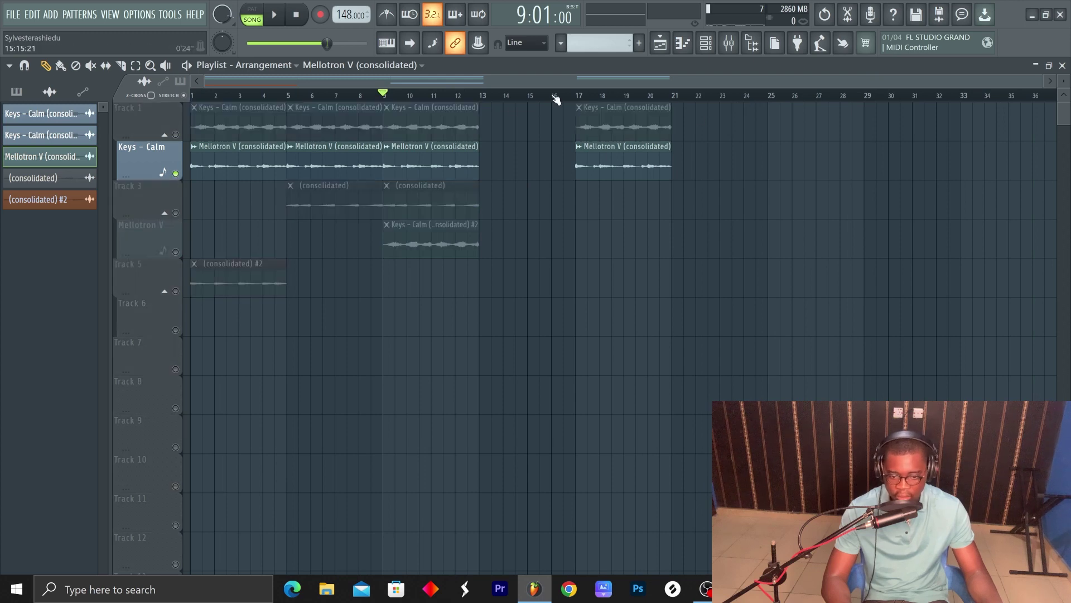
key("space")
left_click(578, 146)
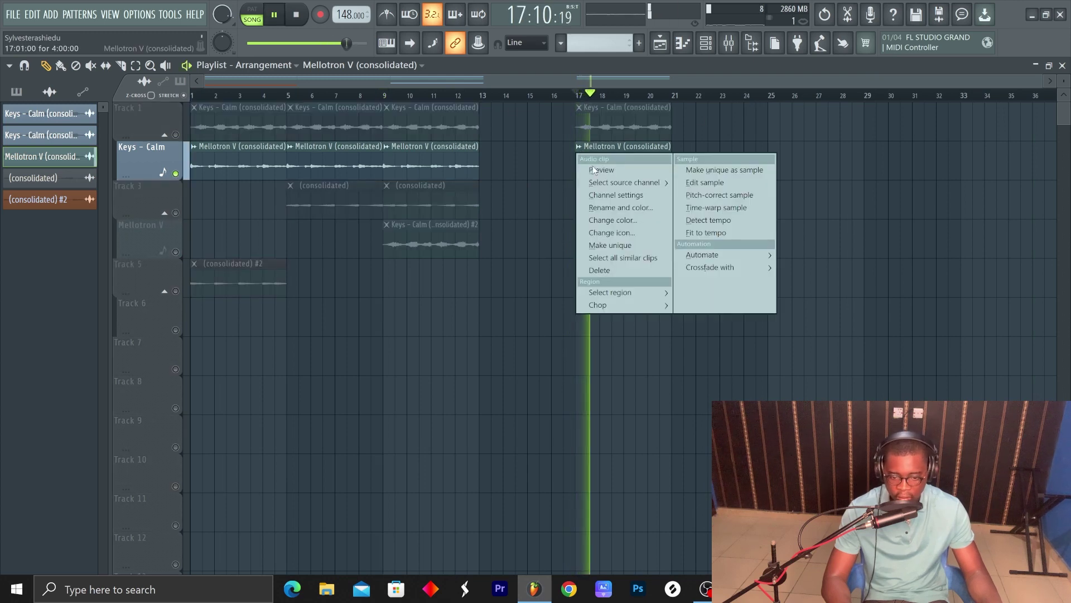
left_click(600, 195)
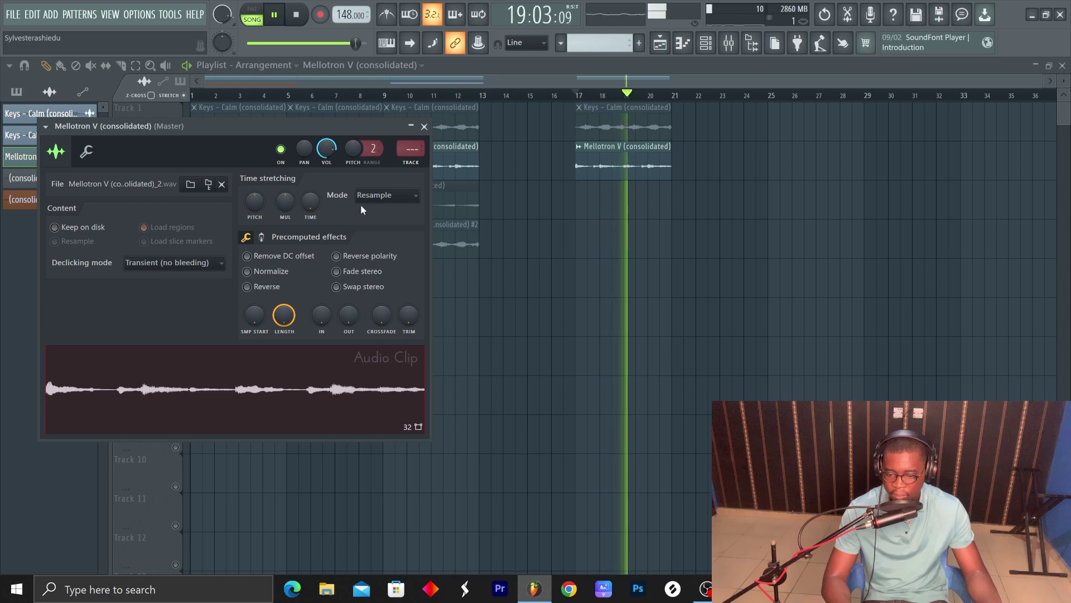
left_click(424, 126)
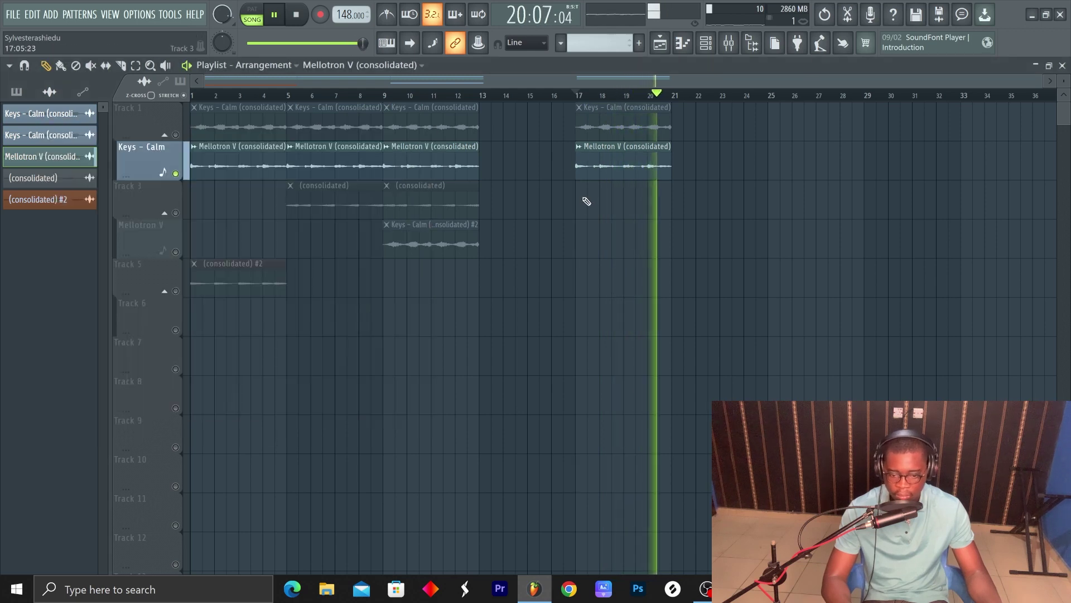
- Unmute track 3 and place a unique copy of the Mellotron V clip on it at bar 17
left_click(175, 213)
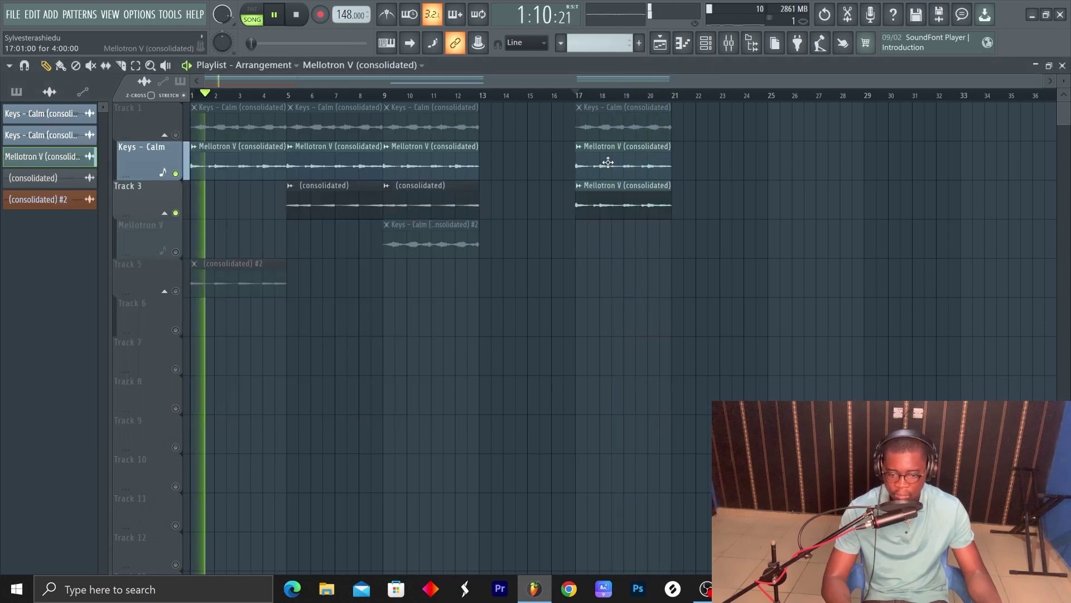
key("space")
key("space")
key("space")
left_click(579, 186)
left_click(616, 271)
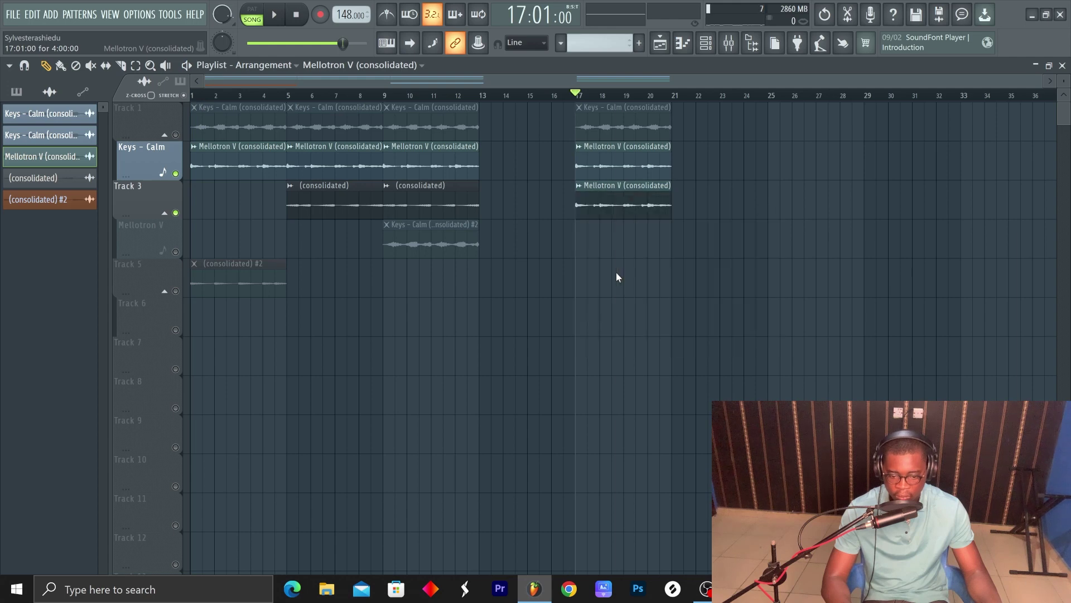
left_click(580, 190)
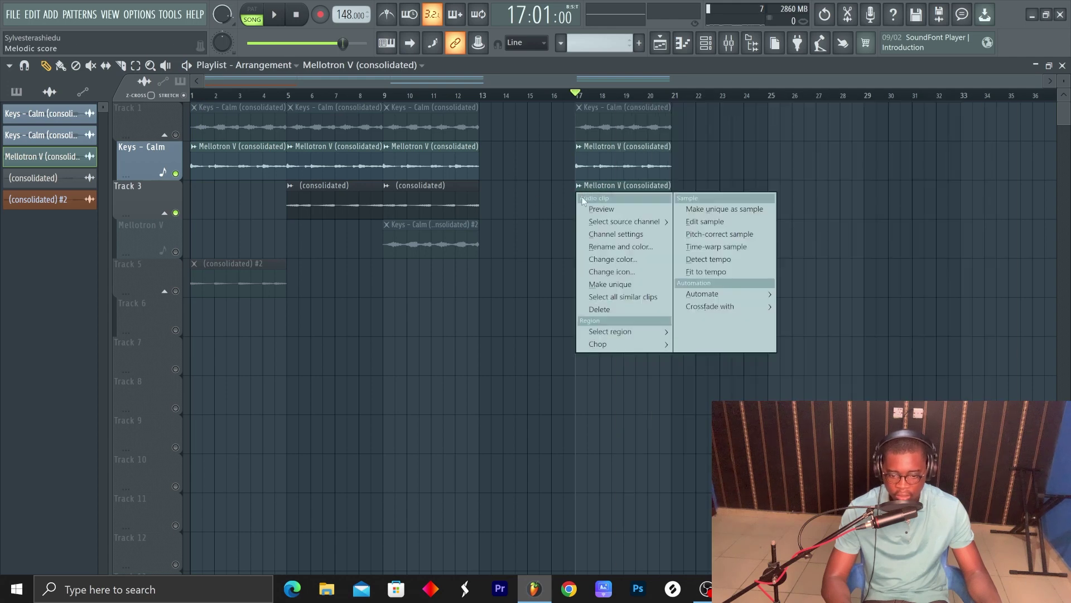
left_click(613, 284)
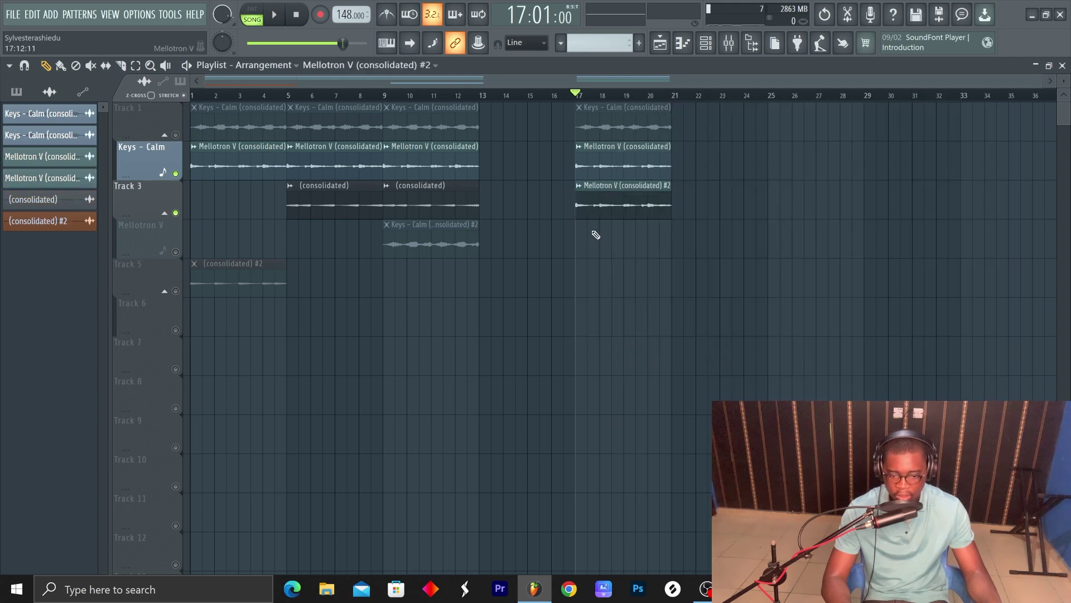
- Recolor the unique Mellotron V copy on track 3 to Brown #933331
left_click(580, 188)
left_click(596, 251)
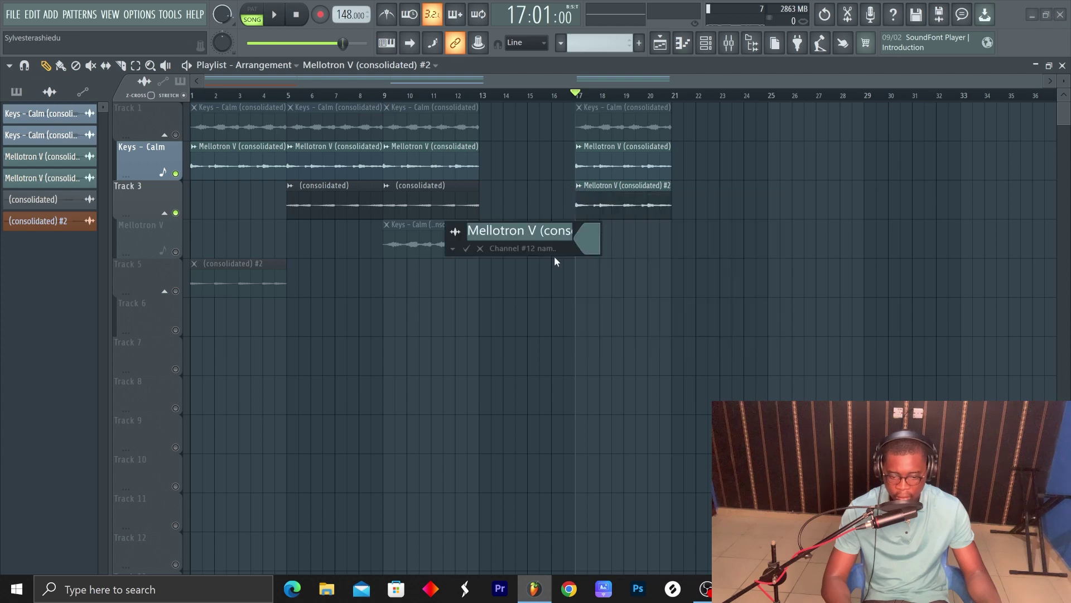
left_click(585, 240)
left_click(706, 285)
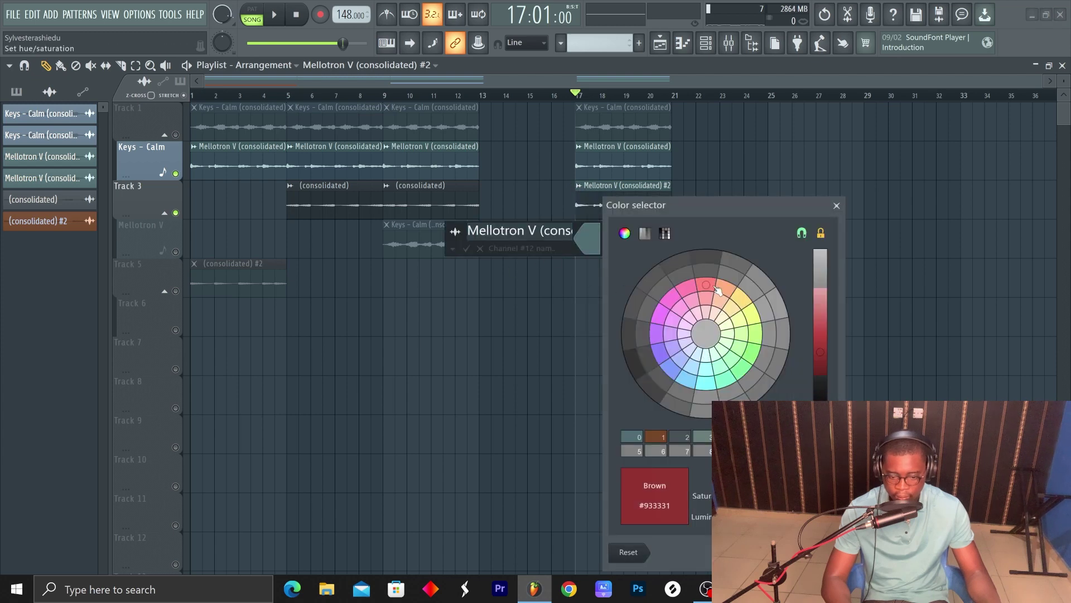
left_click(817, 552)
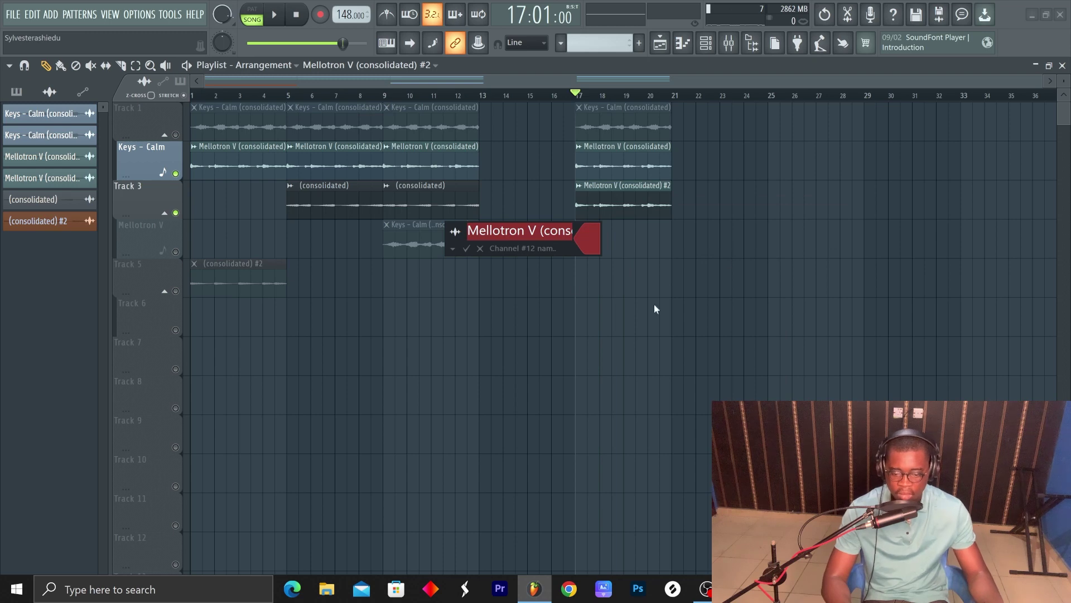
left_click(480, 248)
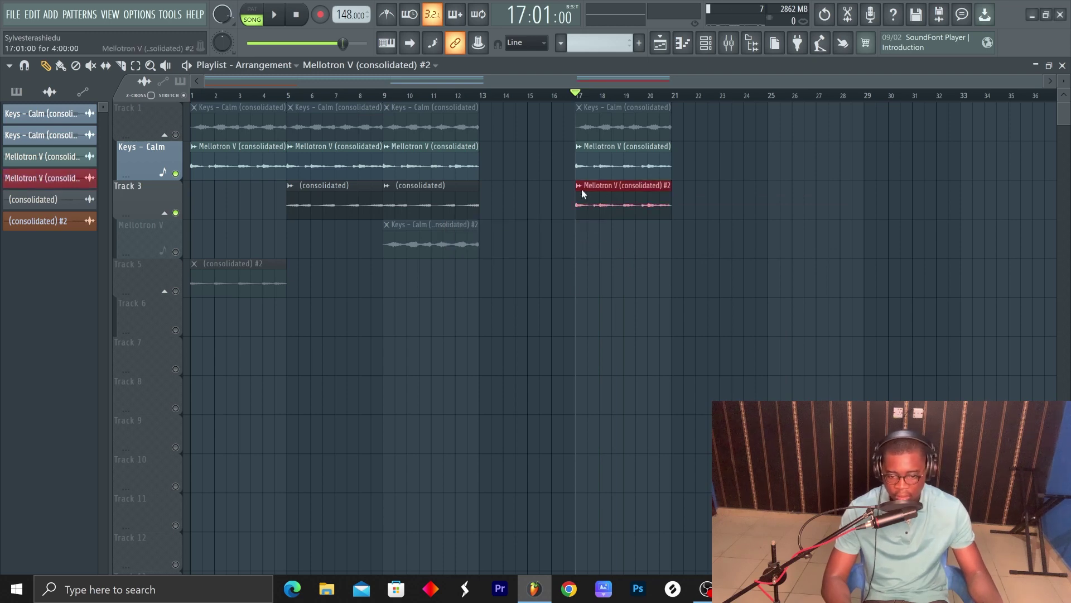
- Reverse the audio of the recolored Mellotron V copy in its channel settings
right_click(582, 193)
left_click(603, 237)
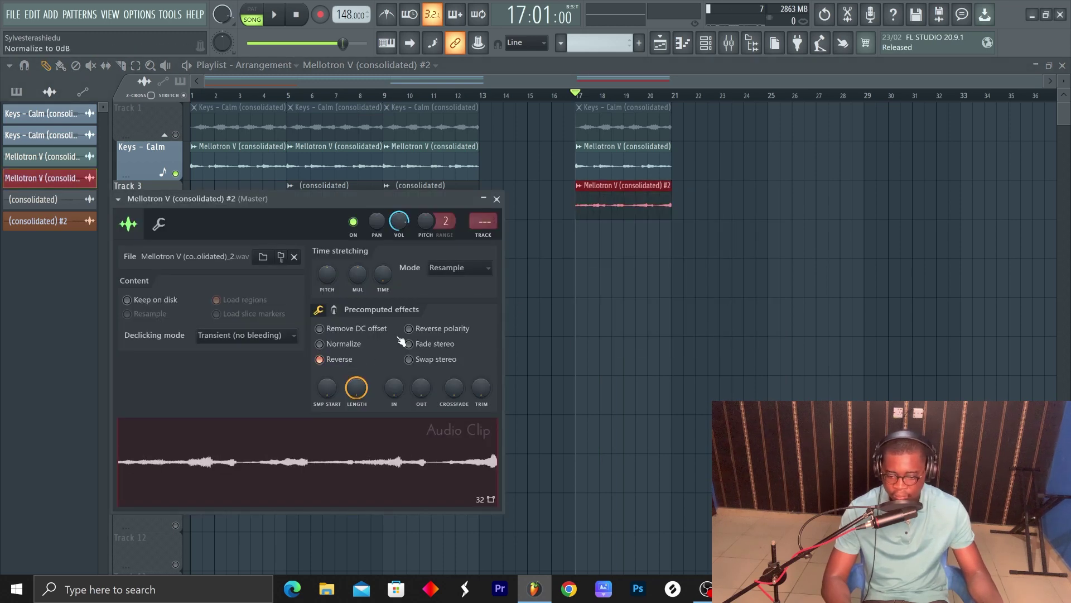
left_click(497, 199)
- Arrange half-bar slices of the reversed Mellotron V clip on track 4 from bar 17 to 21, and play them with track 4 unmuted
scroll(698, 98, "up", 4)
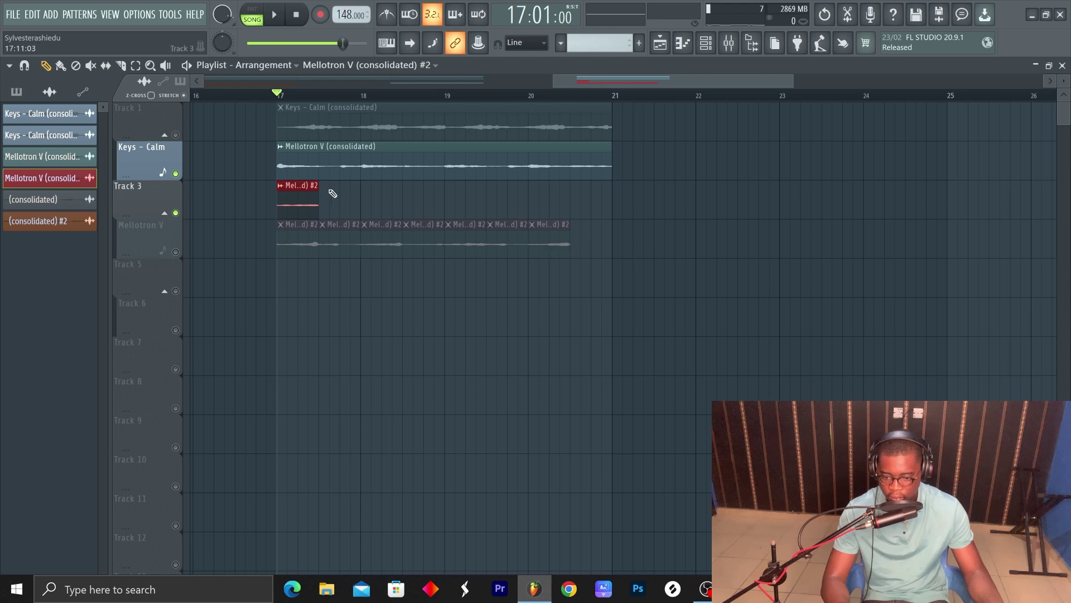
left_click(176, 252)
key("space")
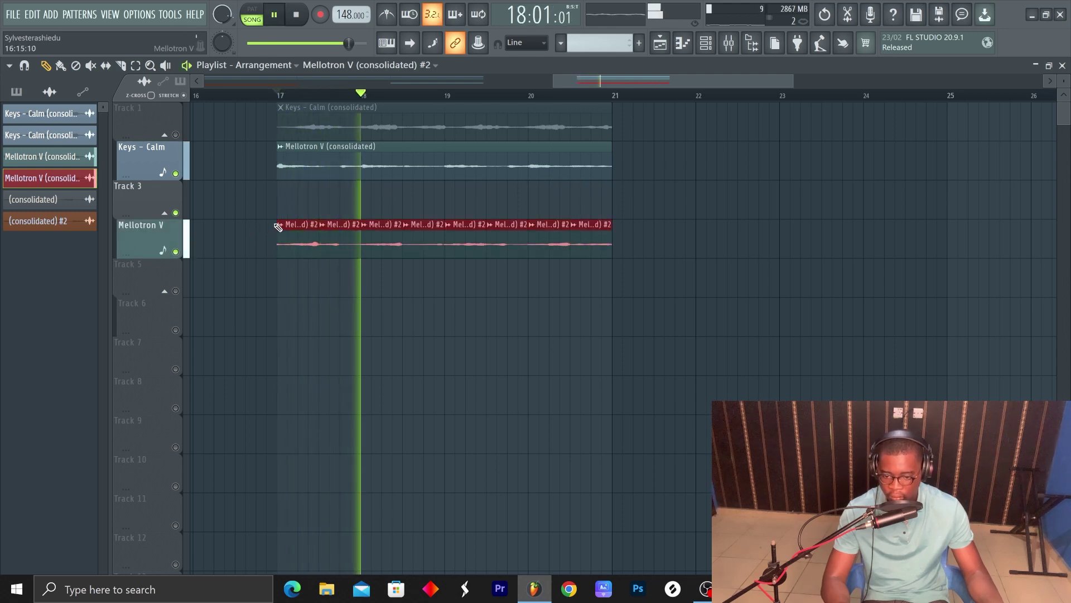
scroll(319, 97, "up", 2)
scroll(319, 98, "down", 2)
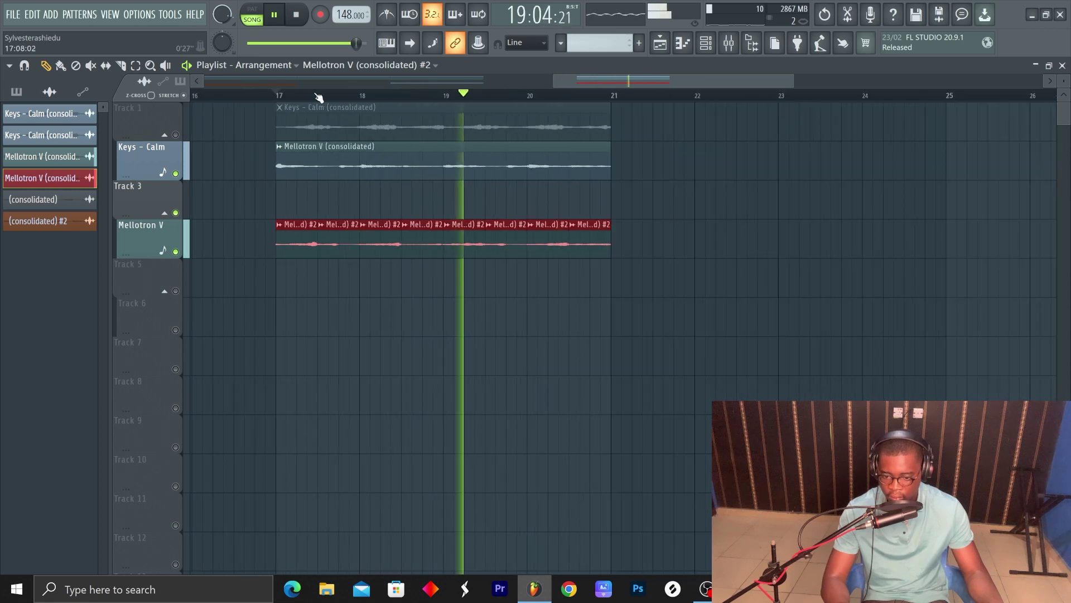
- Replay the section from bar 17 to hear the reversed slices against the original Mellotron V clip
left_click(167, 135)
left_click(170, 141)
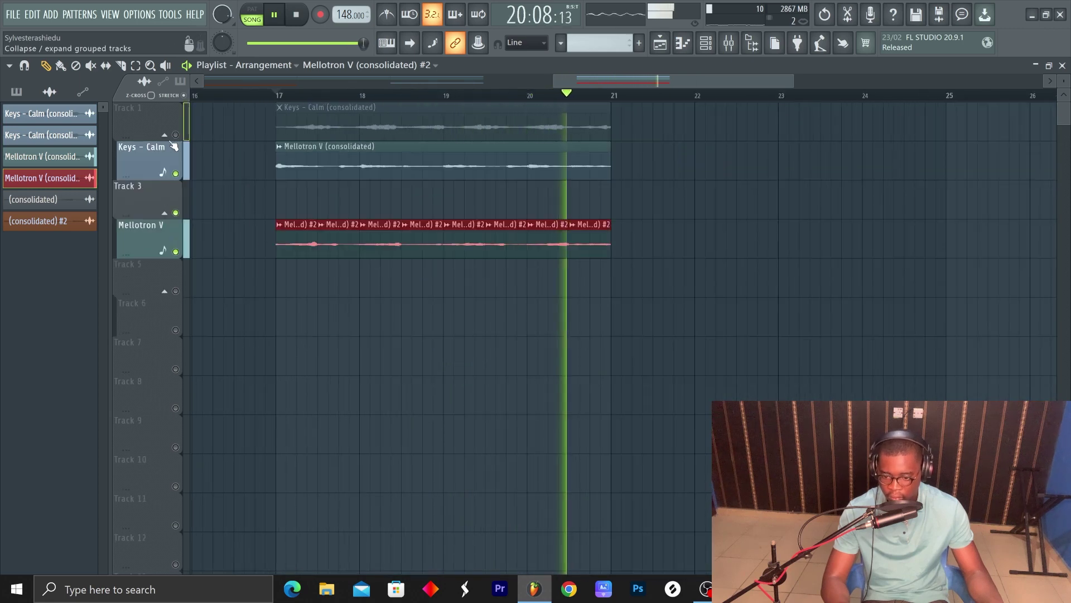
scroll(304, 98, "down", 3)
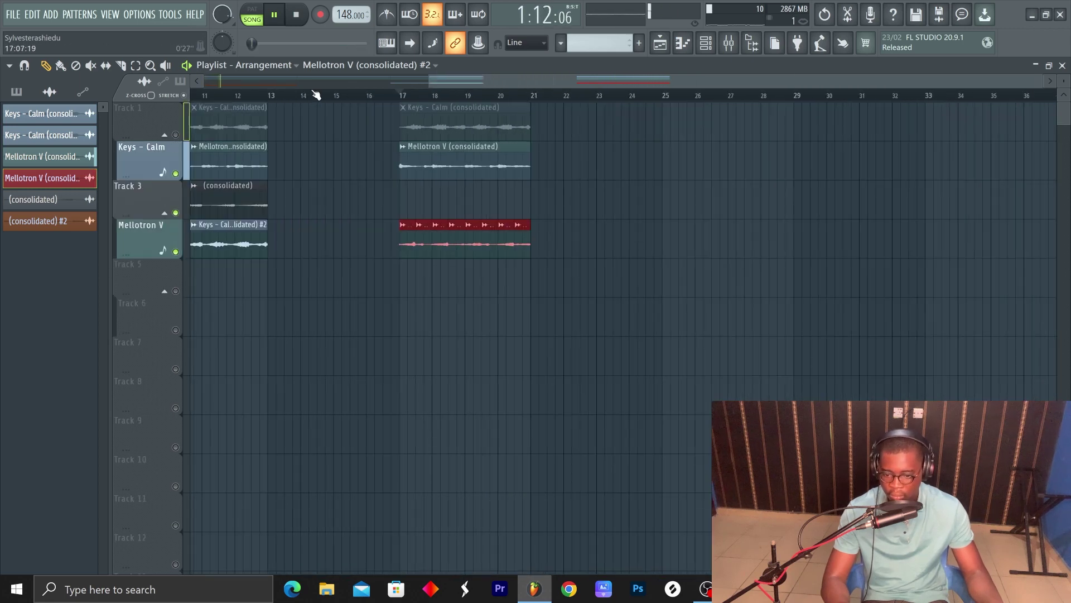
key("space")
key("space")
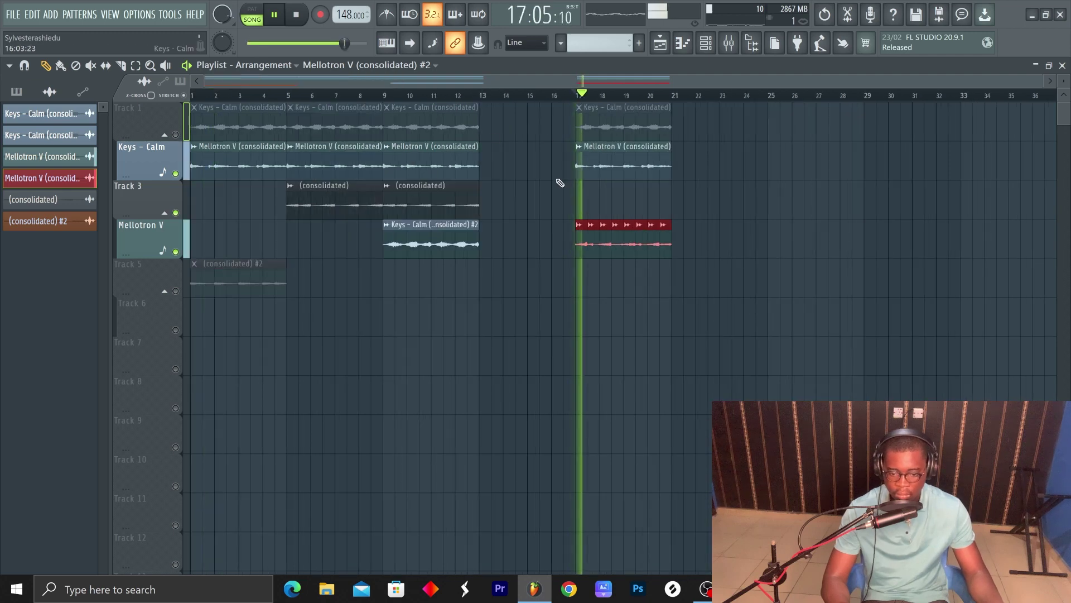
- Raise the pitch of the reversed Mellotron V slices and lower their channel volume to about 36%
key("space")
left_click(580, 225)
left_click(594, 275)
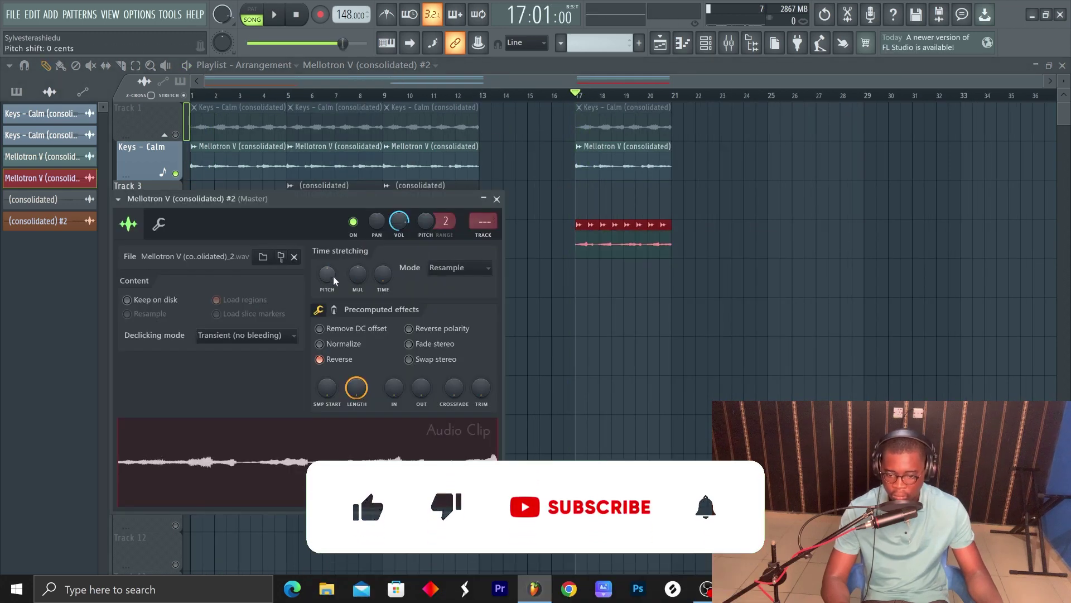
key("space")
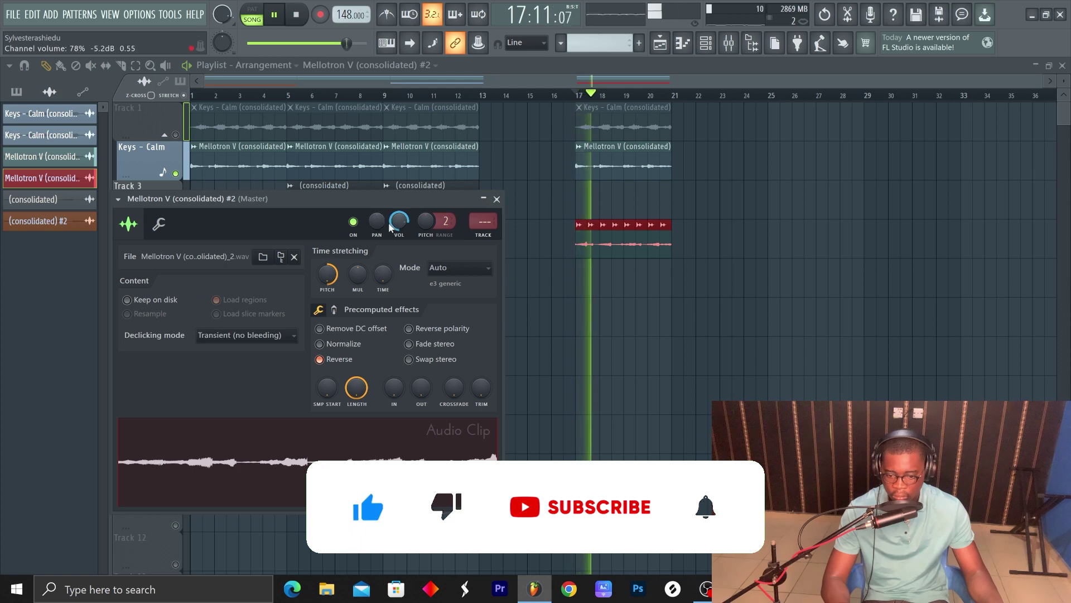
left_click_drag(399, 222, 399, 246)
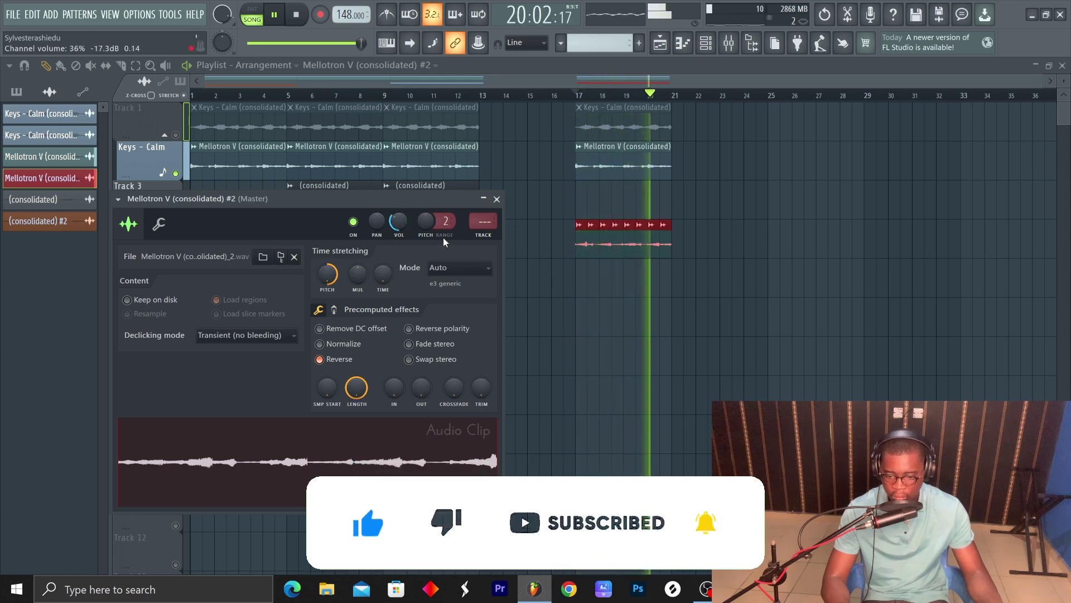
left_click(497, 199)
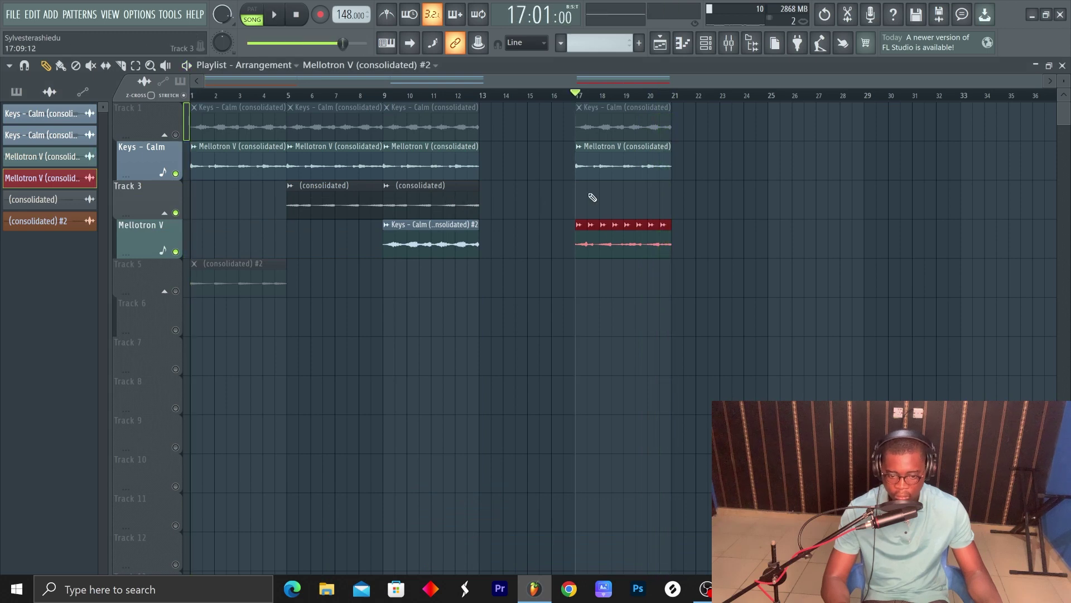
- Unmute track 1 and play the section from bar 17 with the Keys - Calm clip
left_click(175, 135)
key("space")
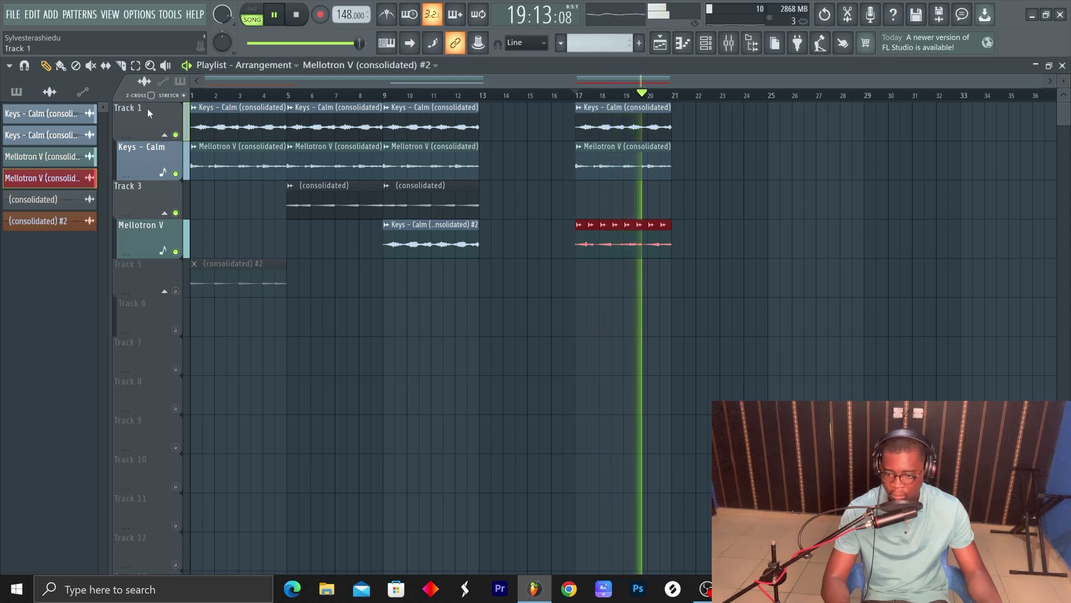
- Unmute track 5, move the clips from bars 17–21 on tracks 1, 2 and 4 to bar 13, and play the arrangement
left_click_drag(609, 130, 674, 299)
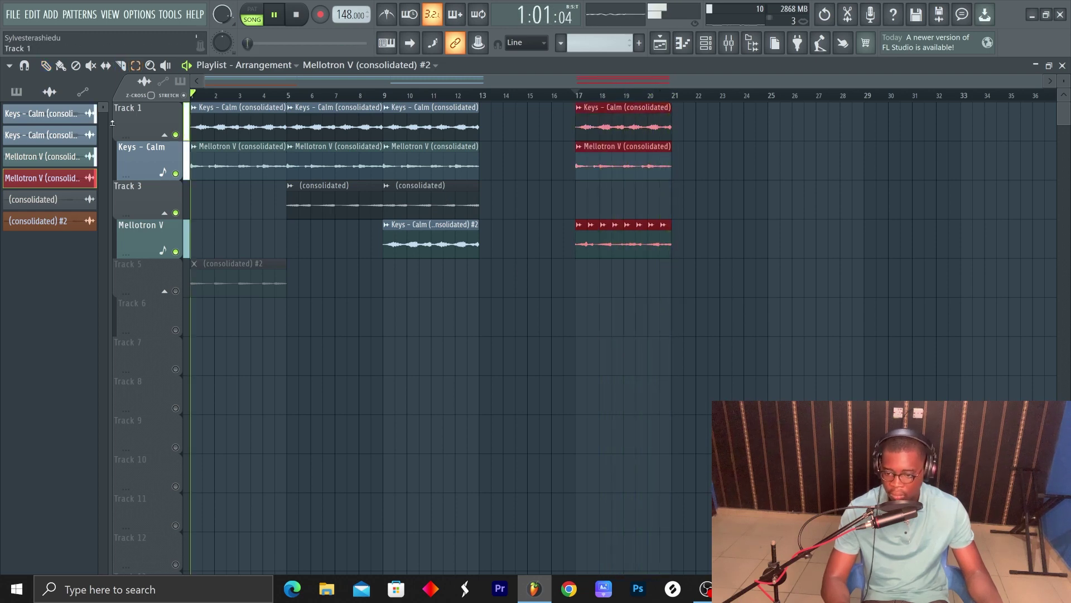
key("space")
left_click(176, 291)
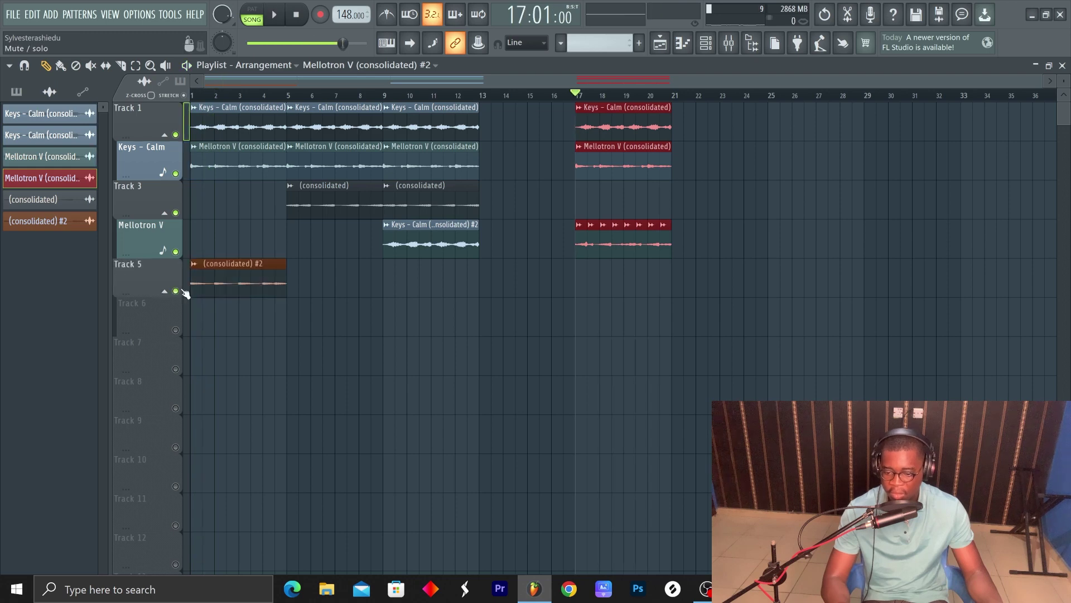
left_click_drag(609, 136, 517, 124)
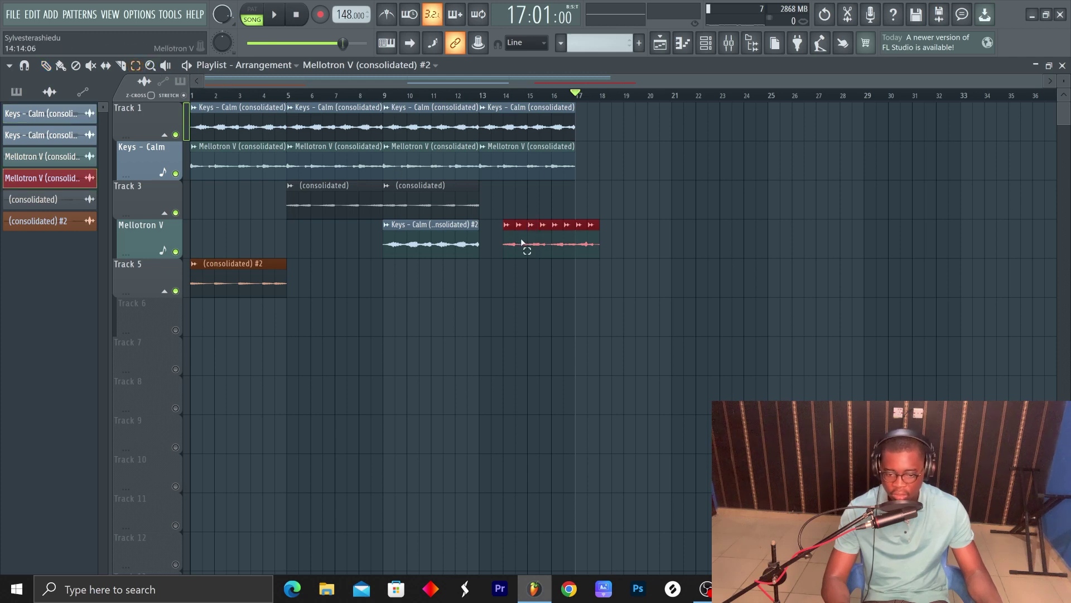
left_click_drag(521, 243, 610, 299)
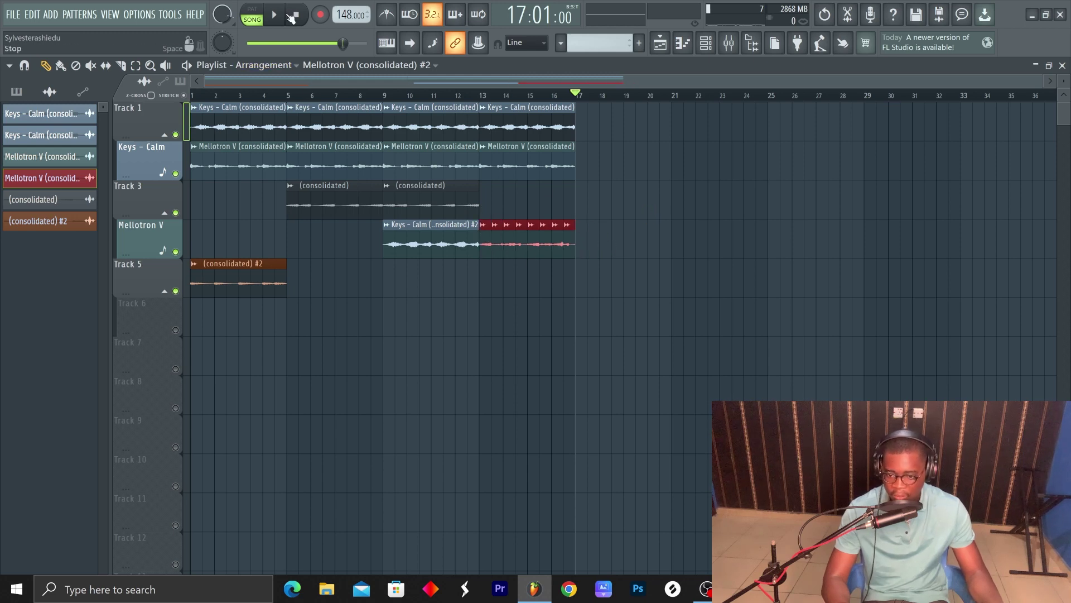
key("space")
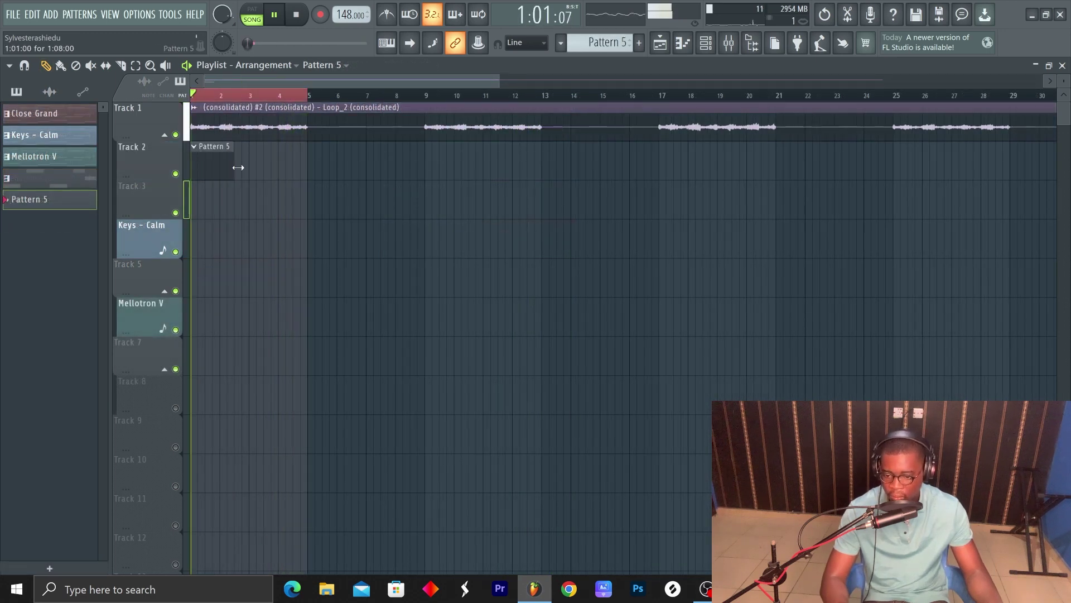
- Extend the Pattern 5 clip on track 2 to the start of bar 5 and stop playback
left_click_drag(239, 167, 306, 174)
key("space")
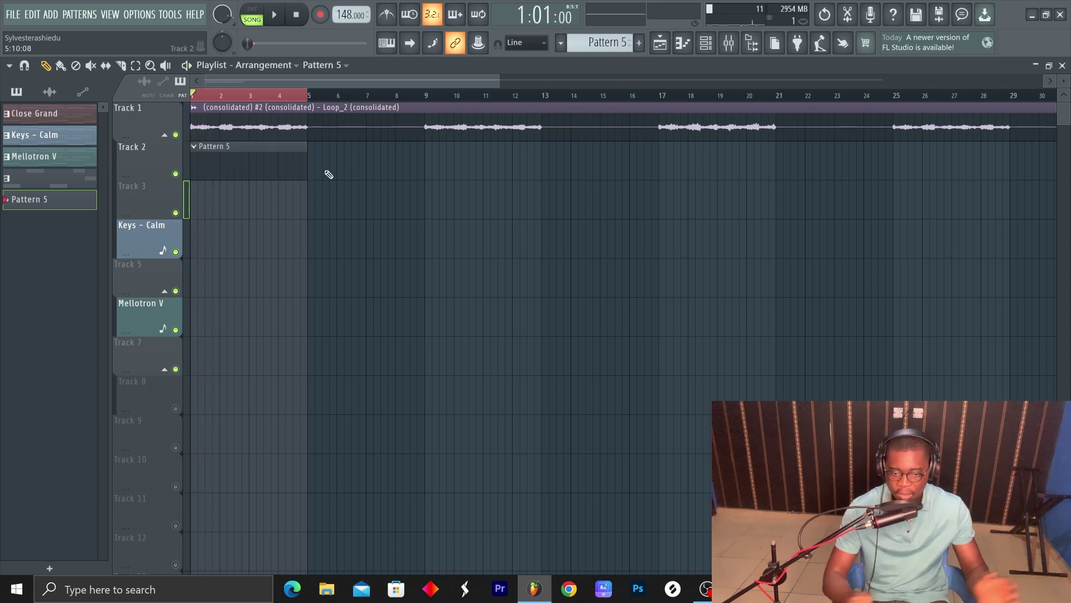
- Show the sample browser, collapse the Kyle Beats GALAXY and ONESHOTS folders, and look through the TRAP DRUMKIT folder for drum sounds
left_click(760, 47)
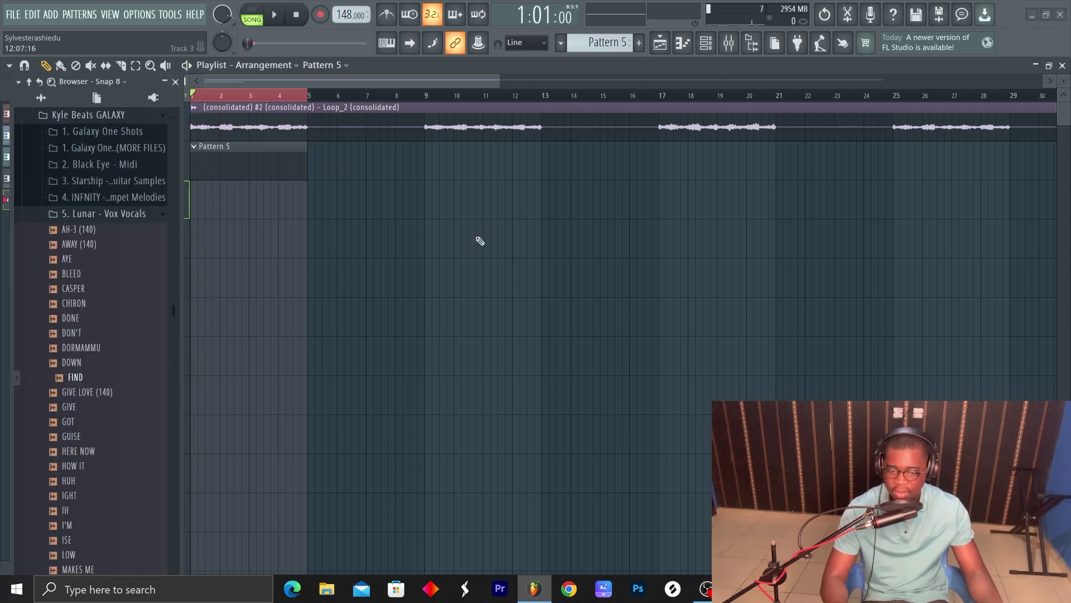
left_click(106, 199)
left_click(110, 200)
scroll(109, 210, "up", 2)
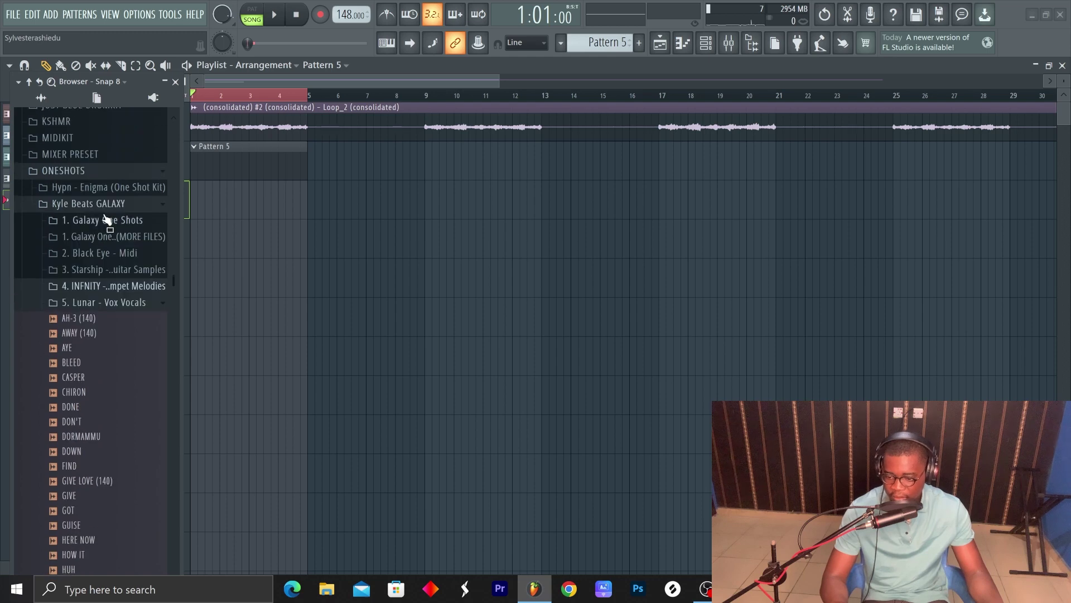
left_click(110, 201)
left_click(112, 171)
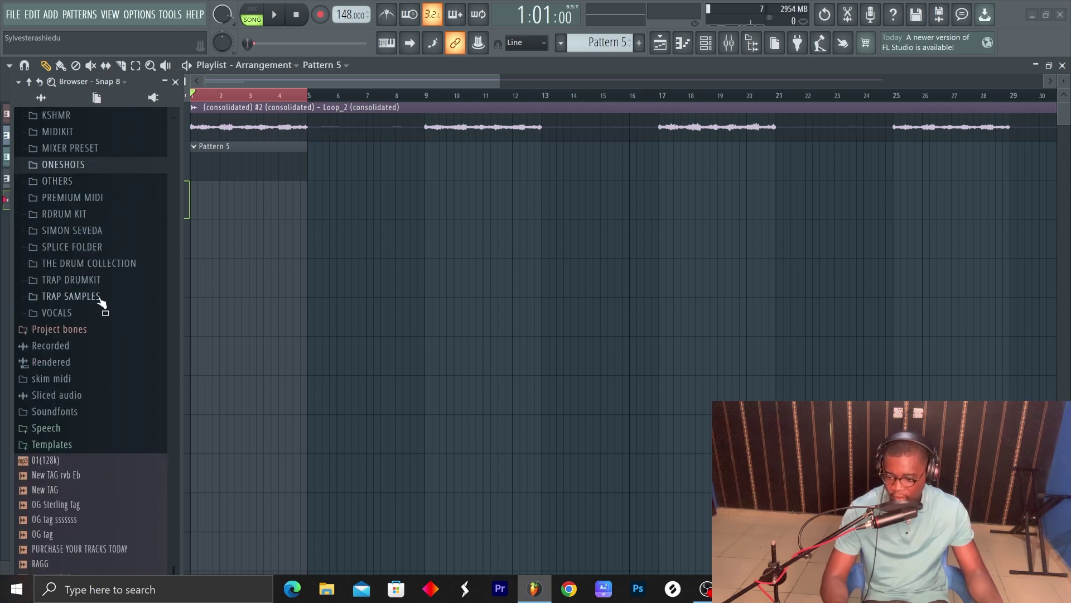
left_click(104, 281)
scroll(112, 288, "down", 4)
scroll(106, 290, "up", 2)
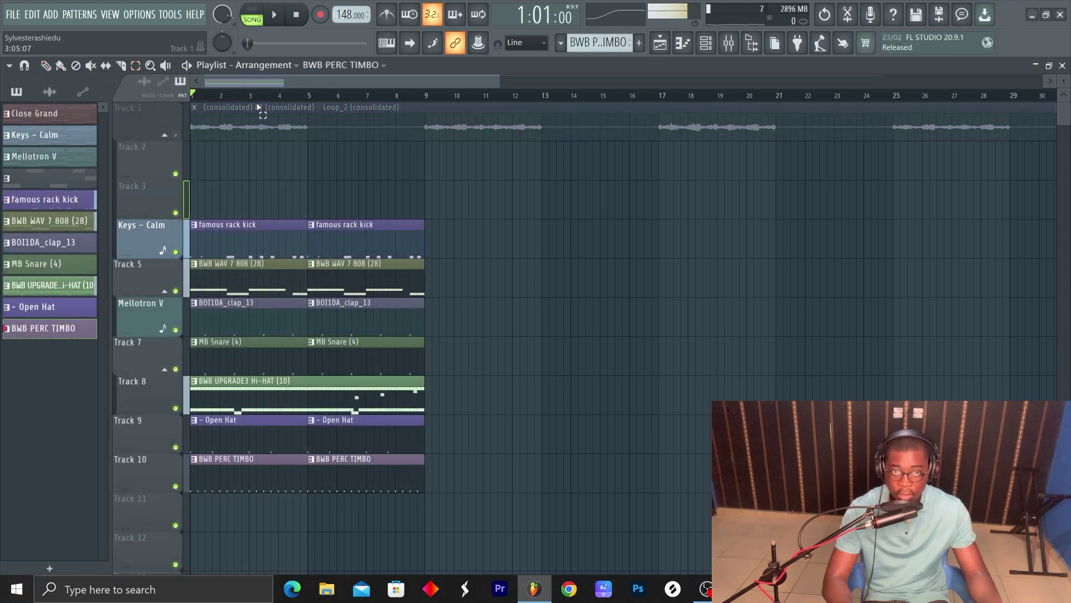
- Play the drum arrangement, make the BWB WAV 7 808 (28) clip at bar 5 unique, and open it in the piano roll
key("space")
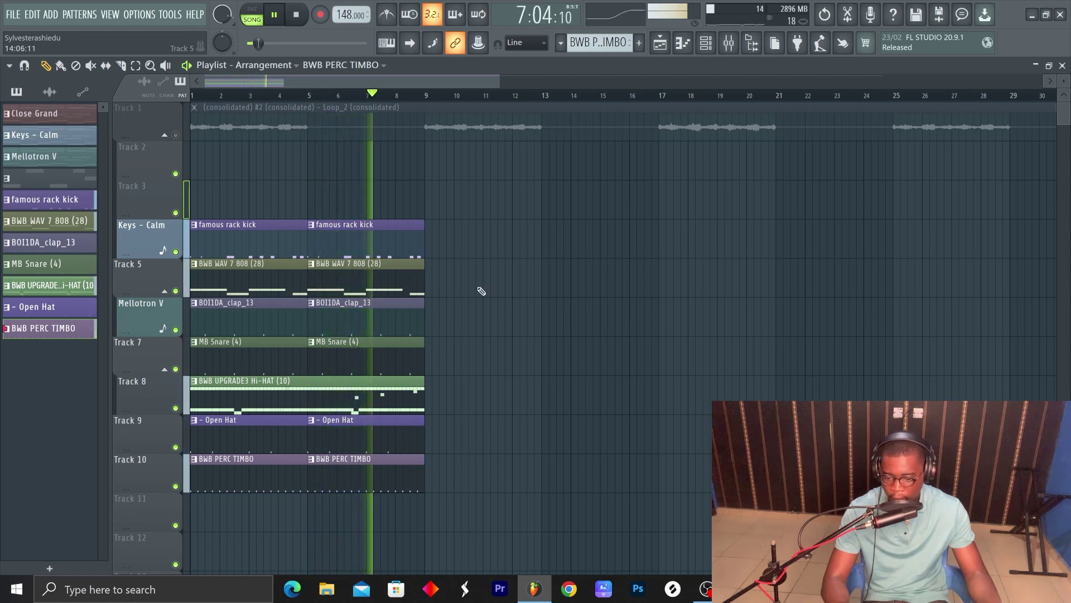
right_click(313, 268)
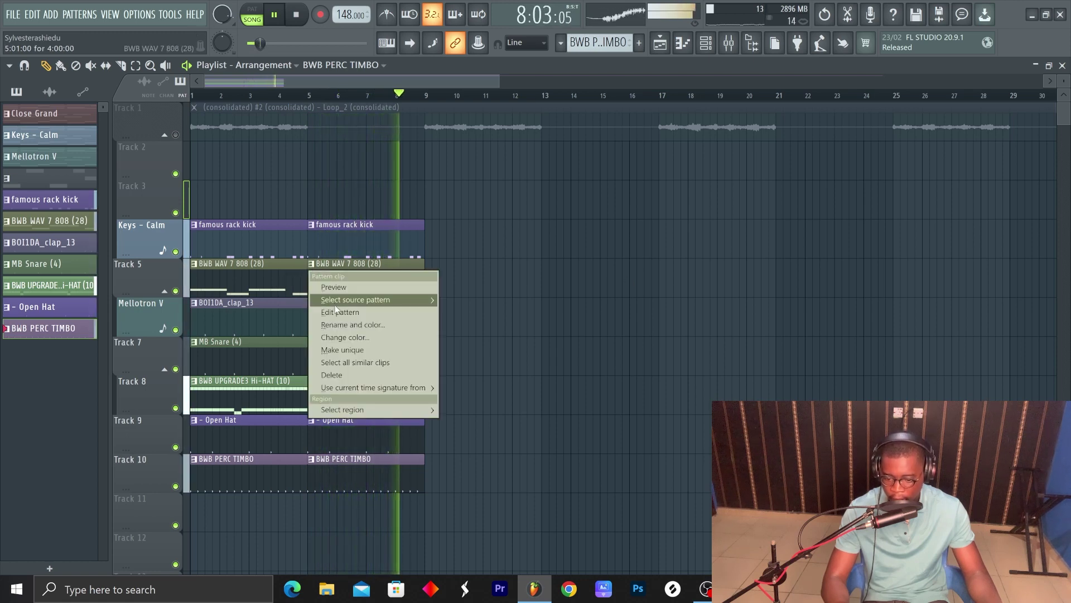
left_click(350, 352)
double_click(333, 272)
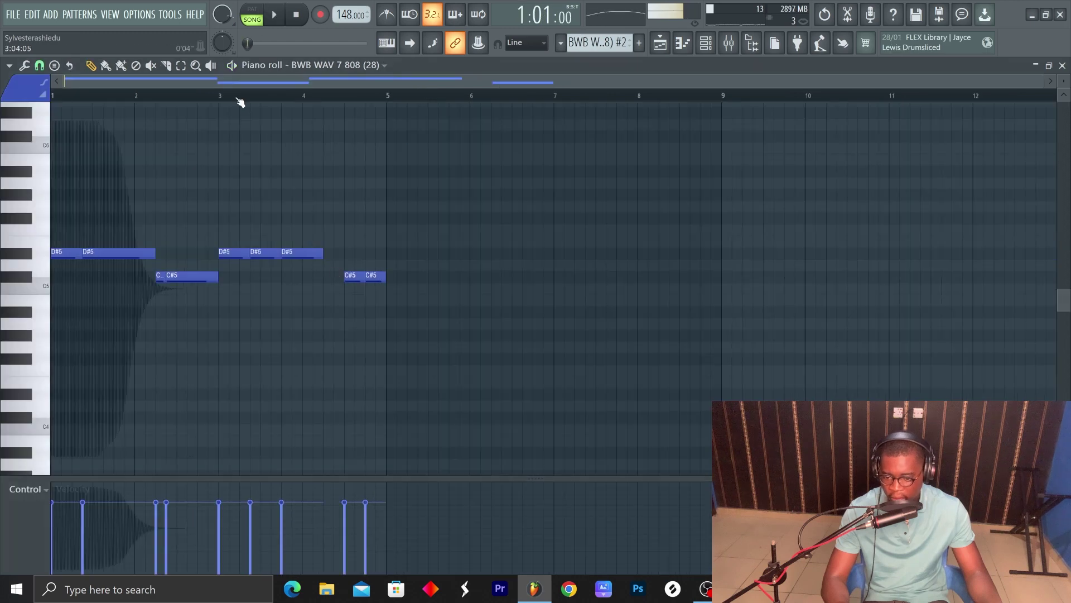
- Raise the short C#5 note in bar 2 of the 808 pattern by an octave to C#6
scroll(237, 99, "up", 2)
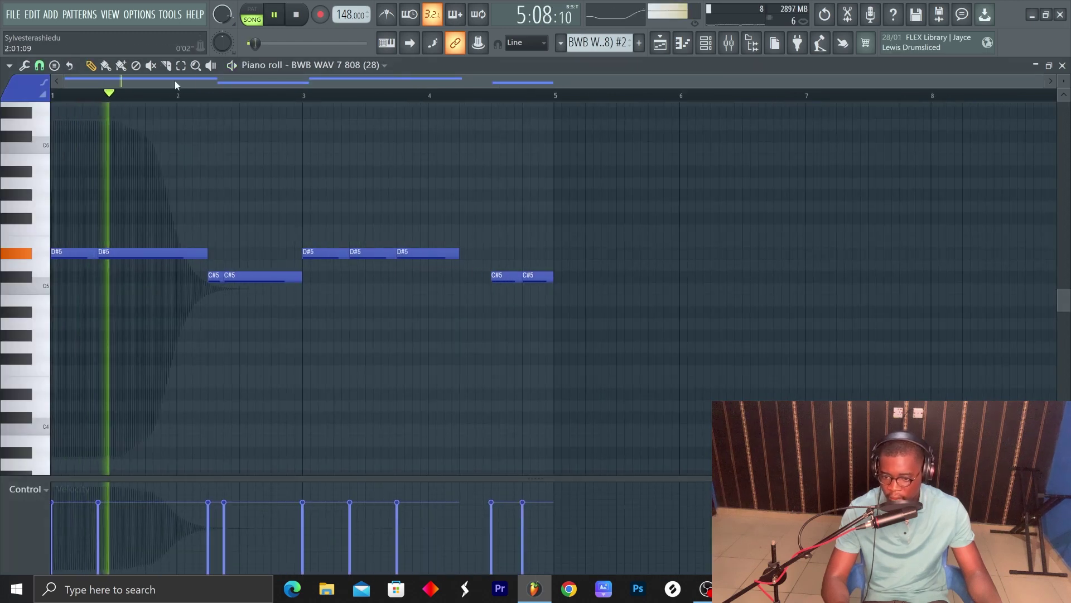
left_click(213, 277)
key("ctrl+Up")
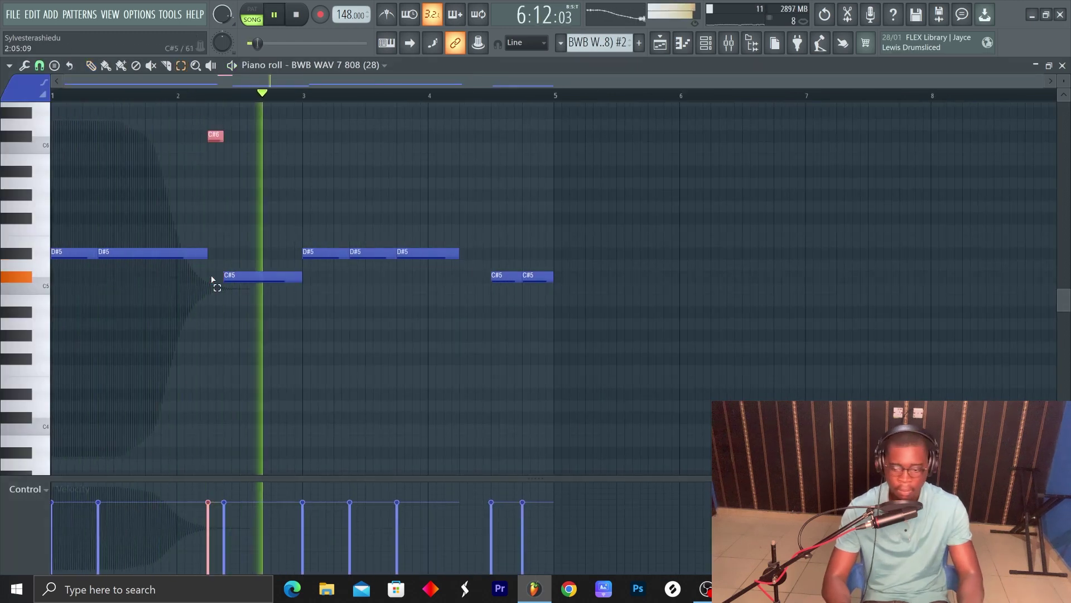
scroll(212, 279, "up", 1)
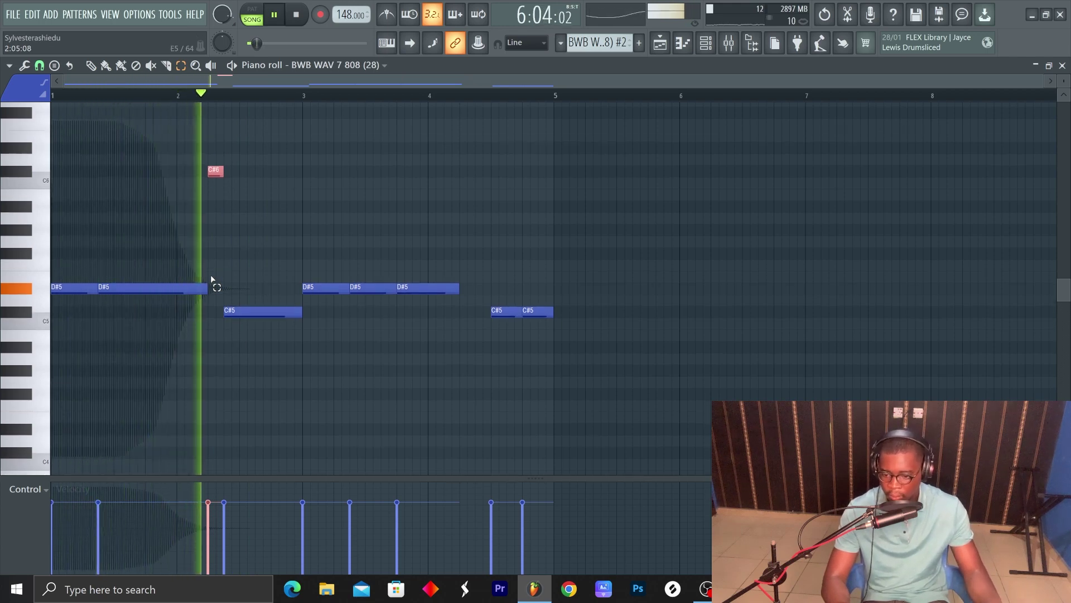
- Add a short D#6 note in the bar 4 gap before the final C#5 notes, then return to the playlist and stop playback
left_click(379, 293)
left_click(428, 292)
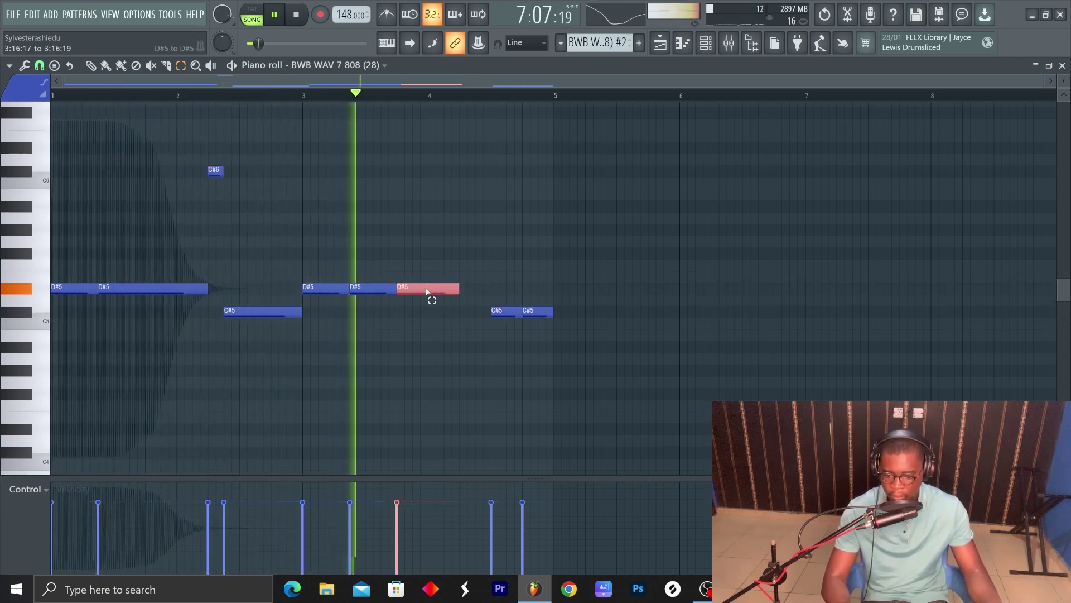
left_click(469, 289)
left_click_drag(519, 290, 478, 303)
key("ctrl+Up")
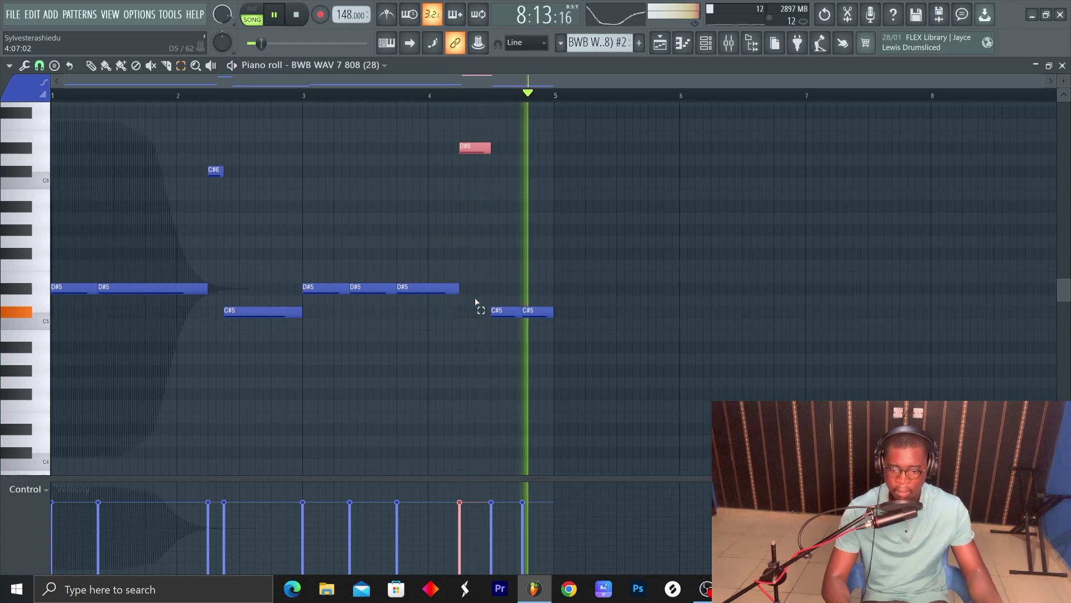
key("F5")
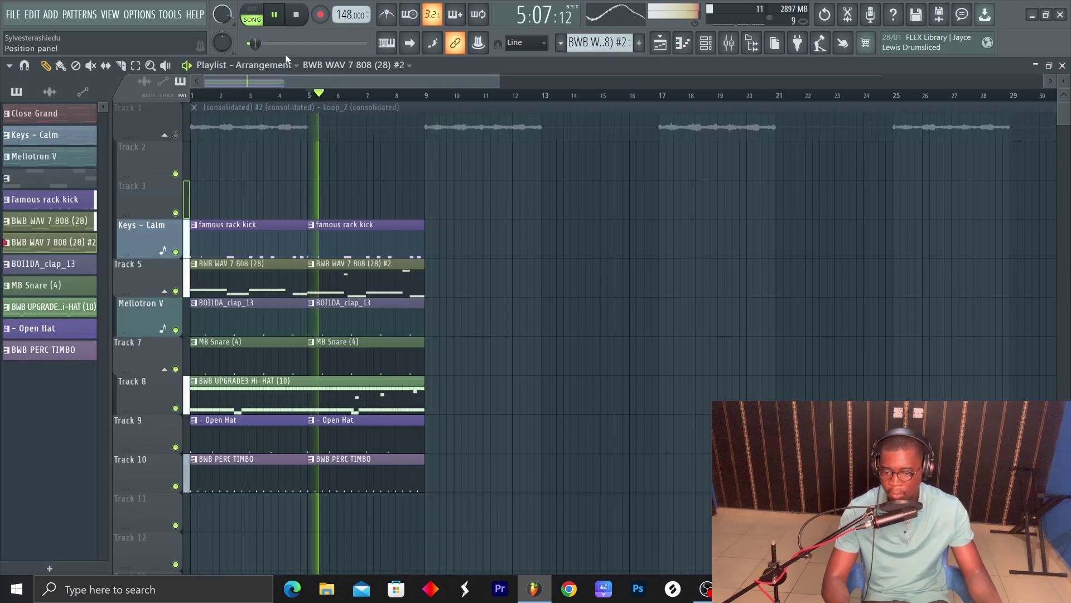
left_click(297, 15)
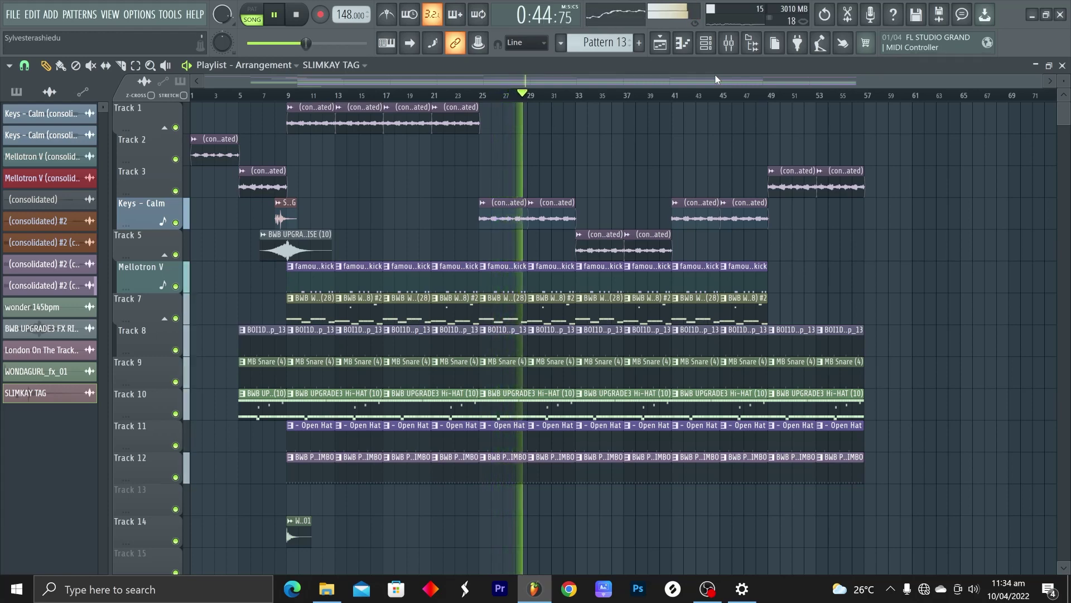
- Delete the two famous rack kick clips between bars 33 and 41 on the Mellotron V track
right_click(585, 266)
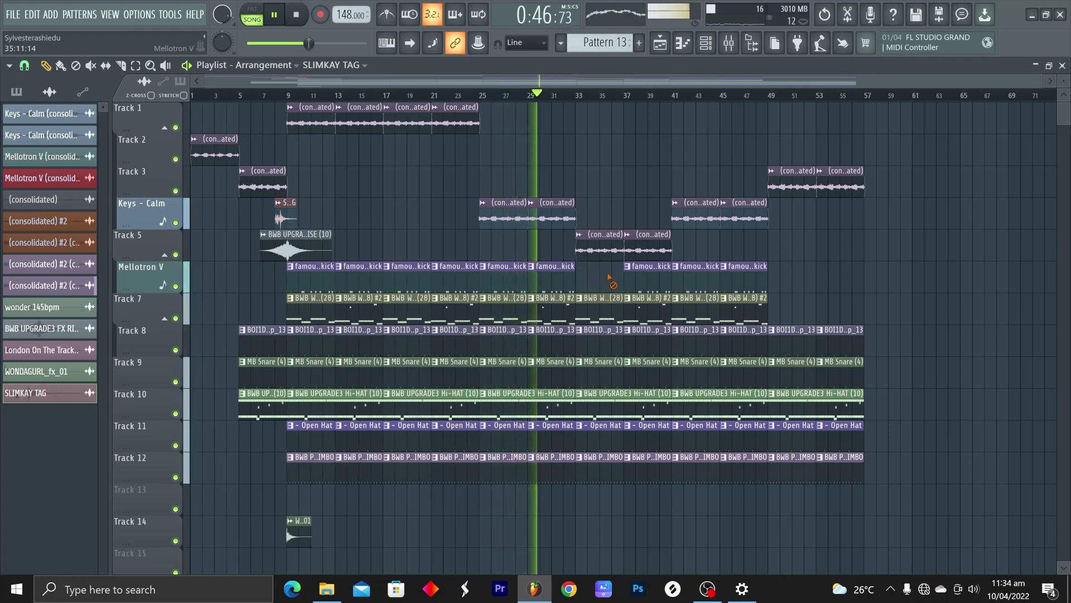
right_click(642, 273)
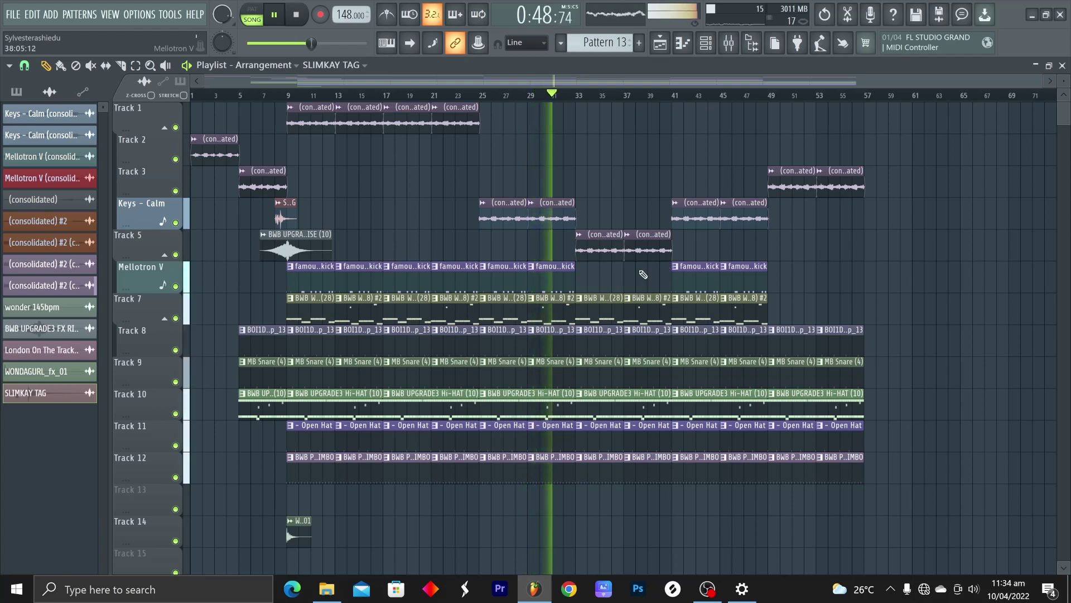